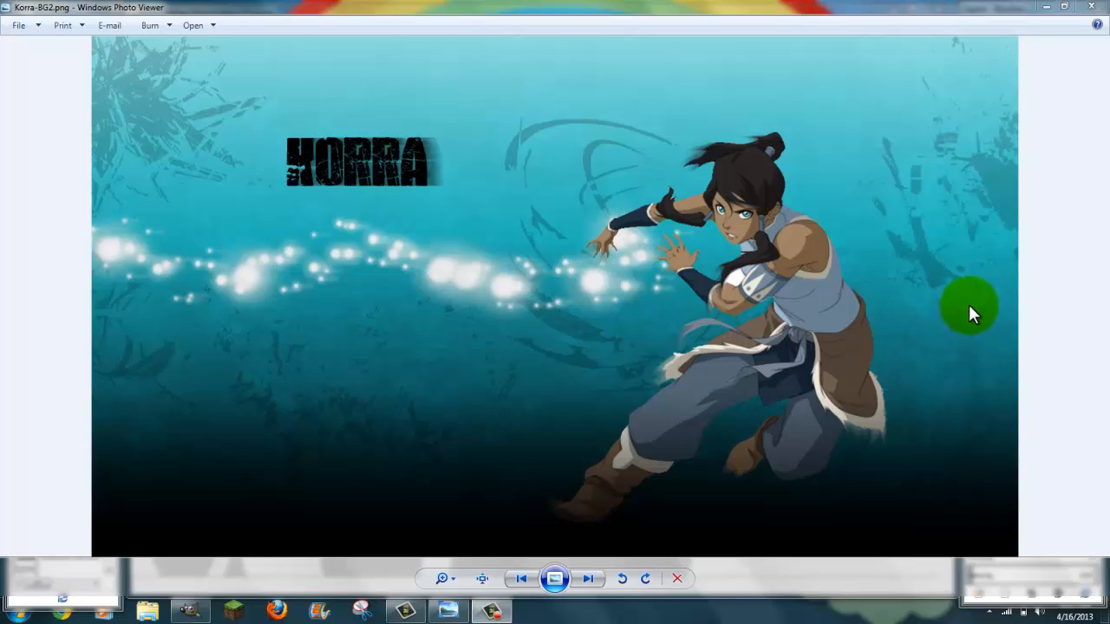
Switch to GIMP and create a new 1600 × 900 px RGB image filled with transparency.
click(1047, 13)
click(143, 31)
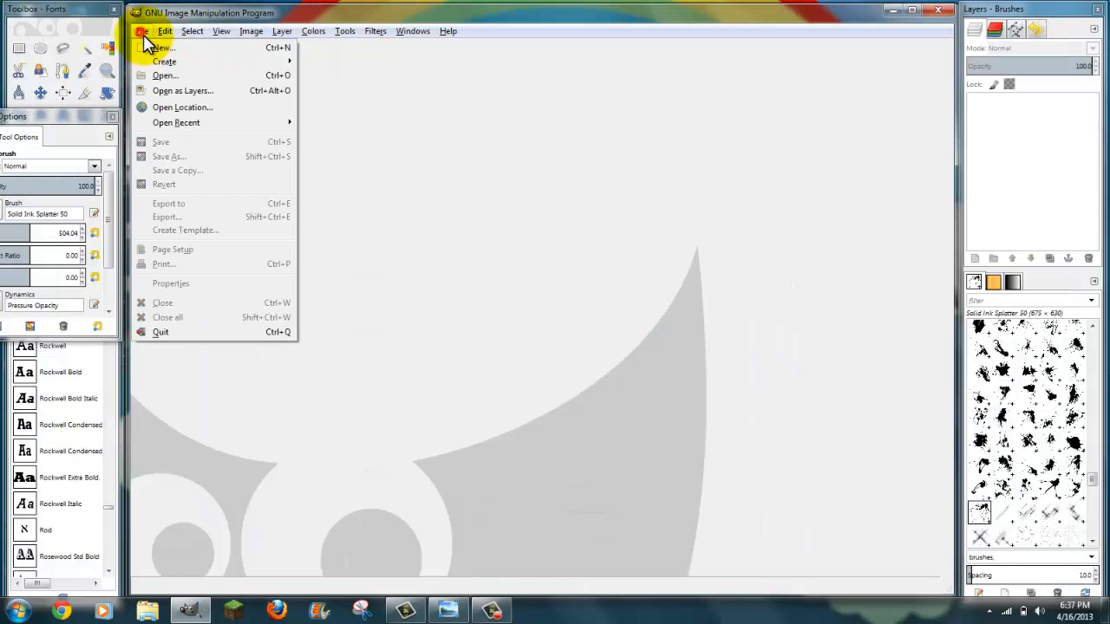
click(158, 48)
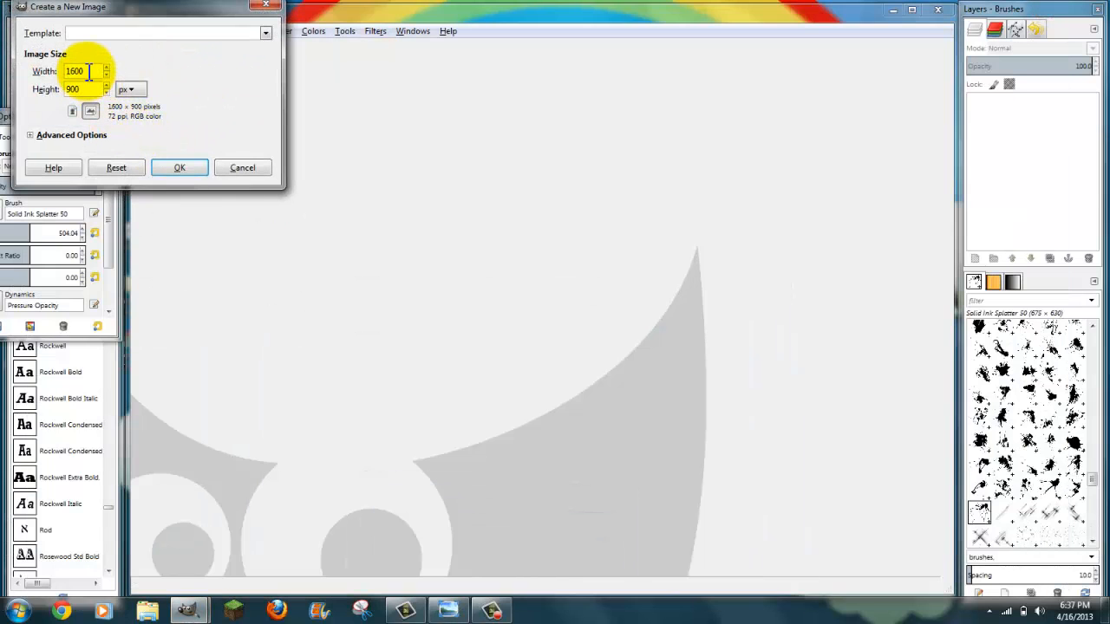
click(86, 91)
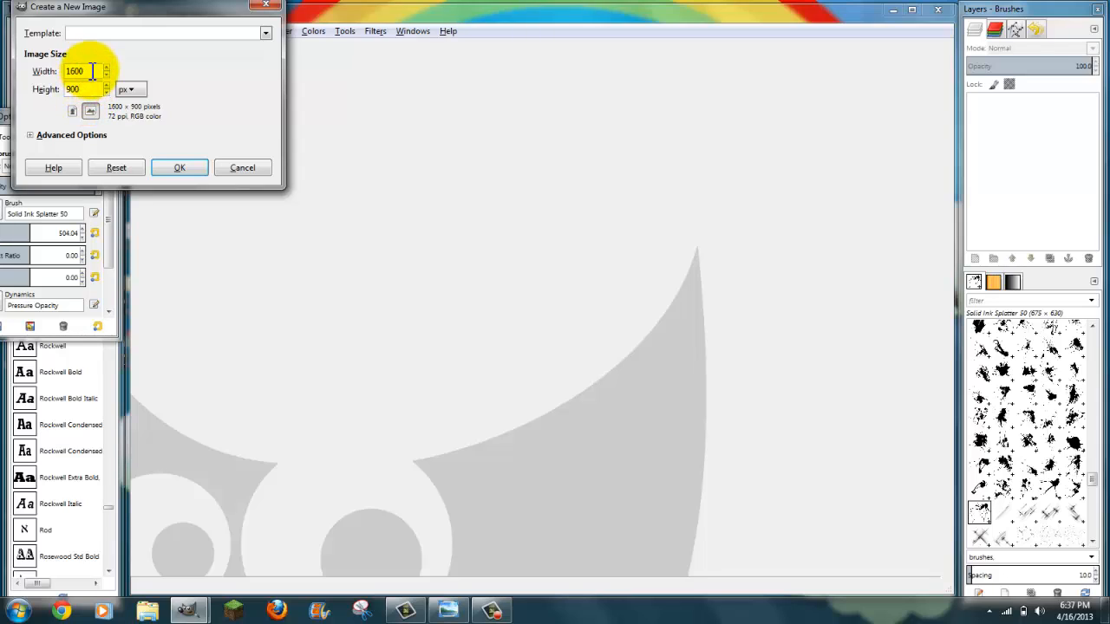
click(90, 90)
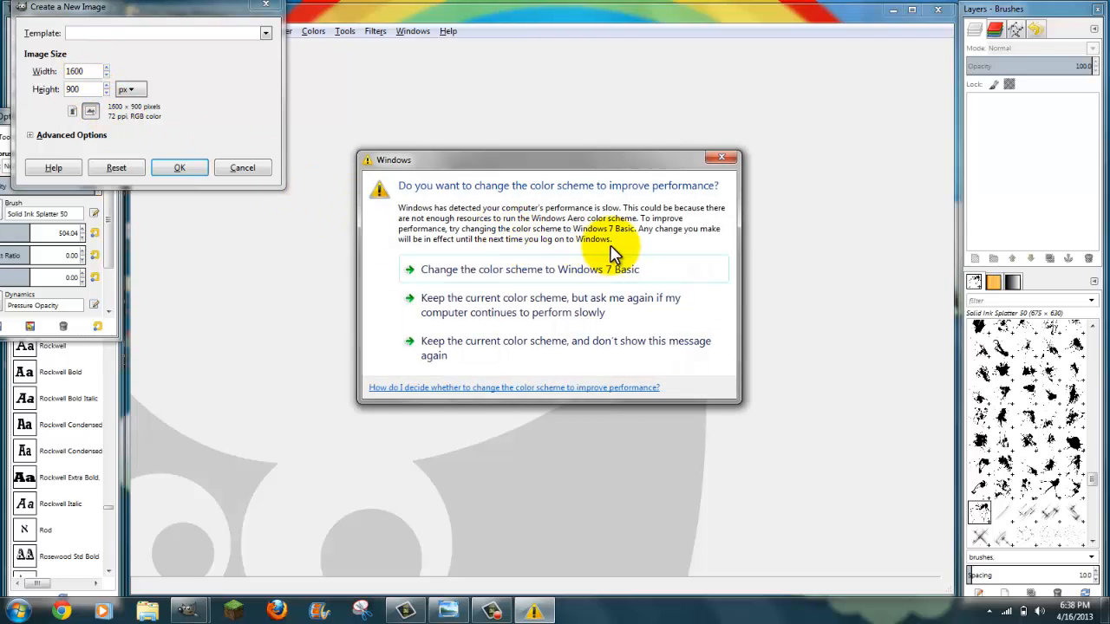
click(716, 158)
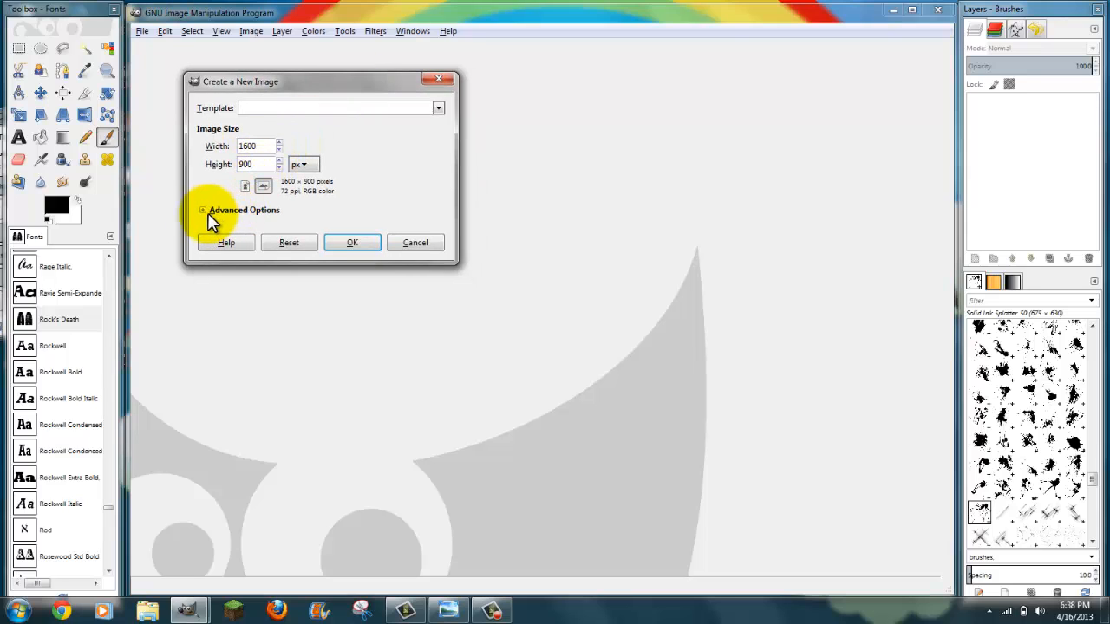
click(200, 212)
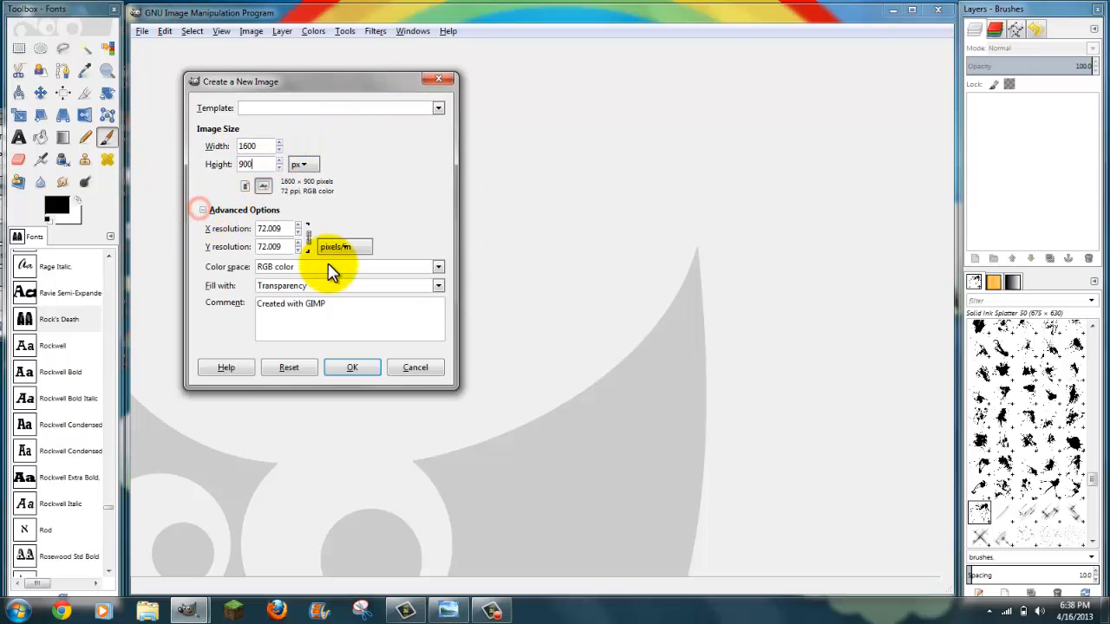
click(438, 287)
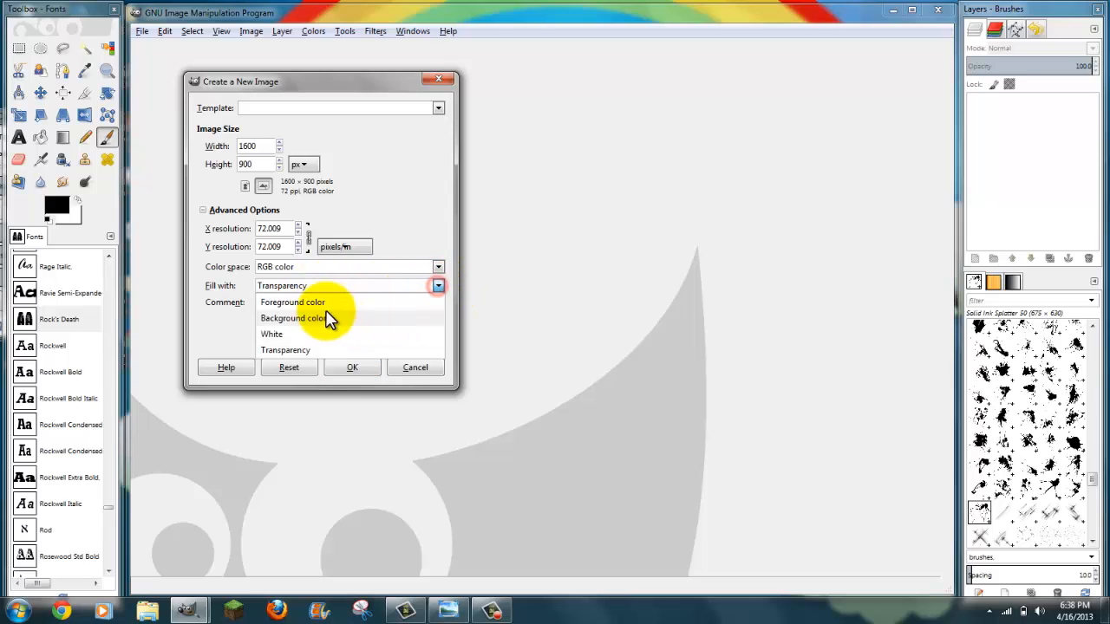
click(292, 348)
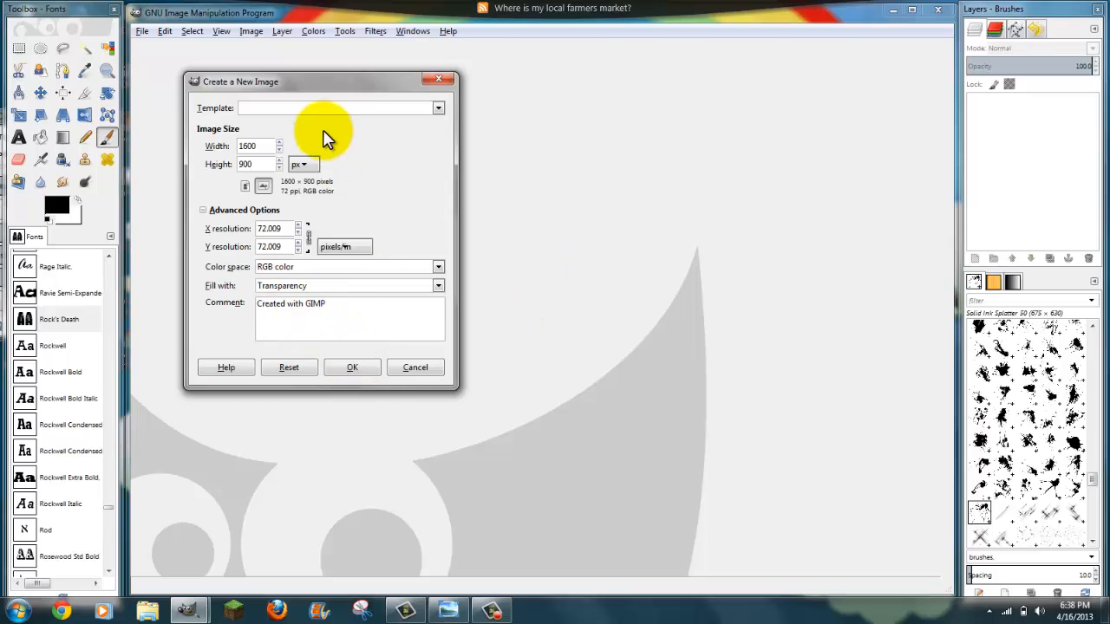
click(352, 367)
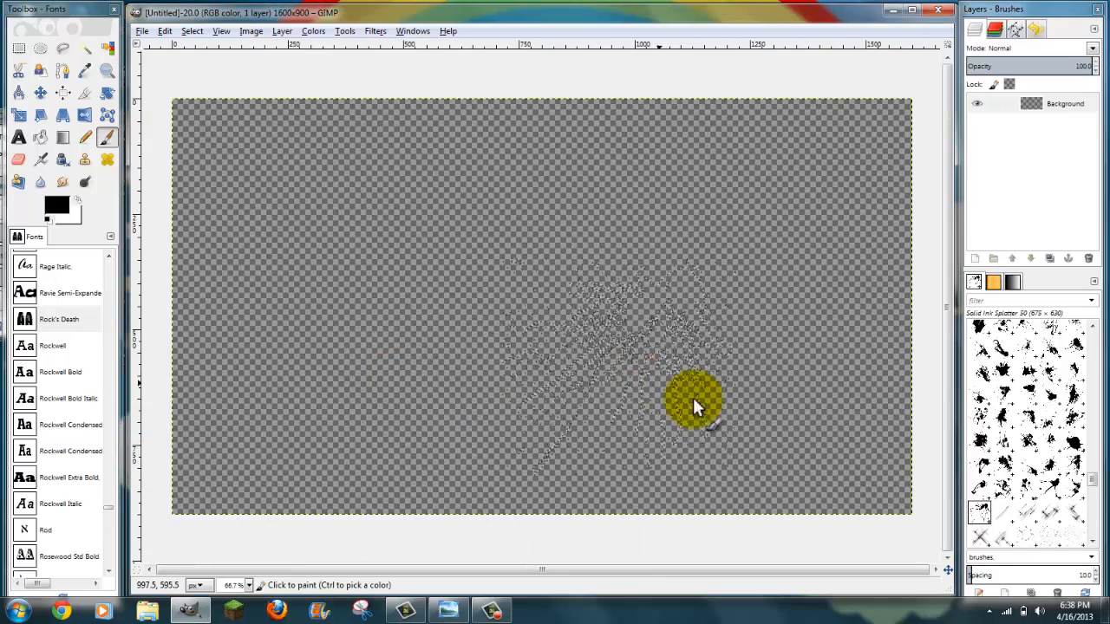
Fill the Background layer with a linear FG to BG (RGB) gradient, drawn vertically from the canvas's lower edge to beyond its upper edge.
click(1062, 107)
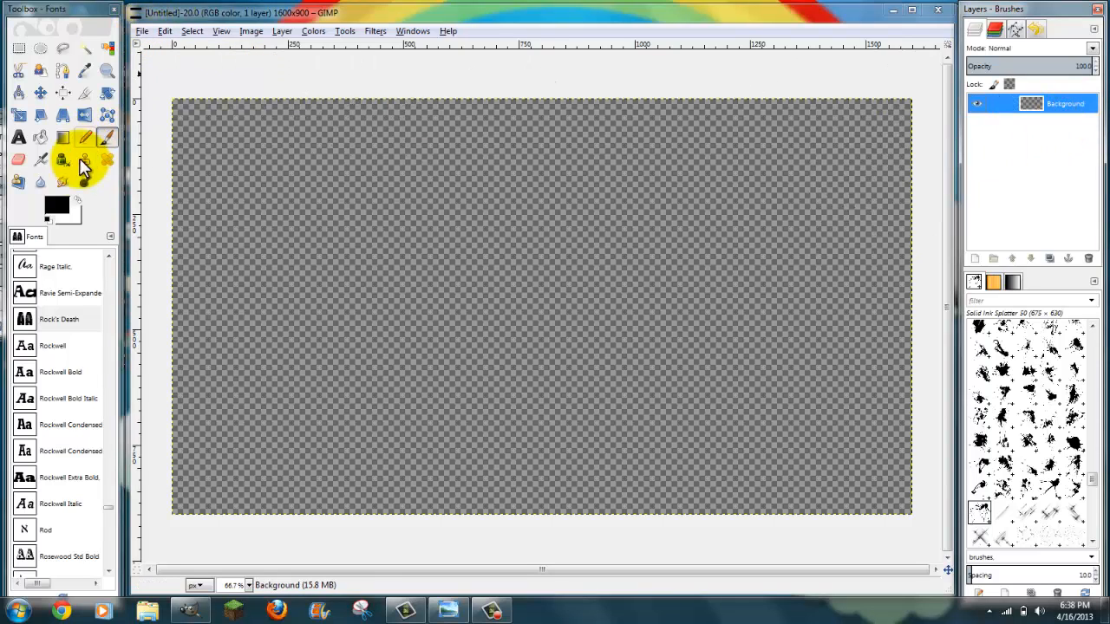
double_click(62, 137)
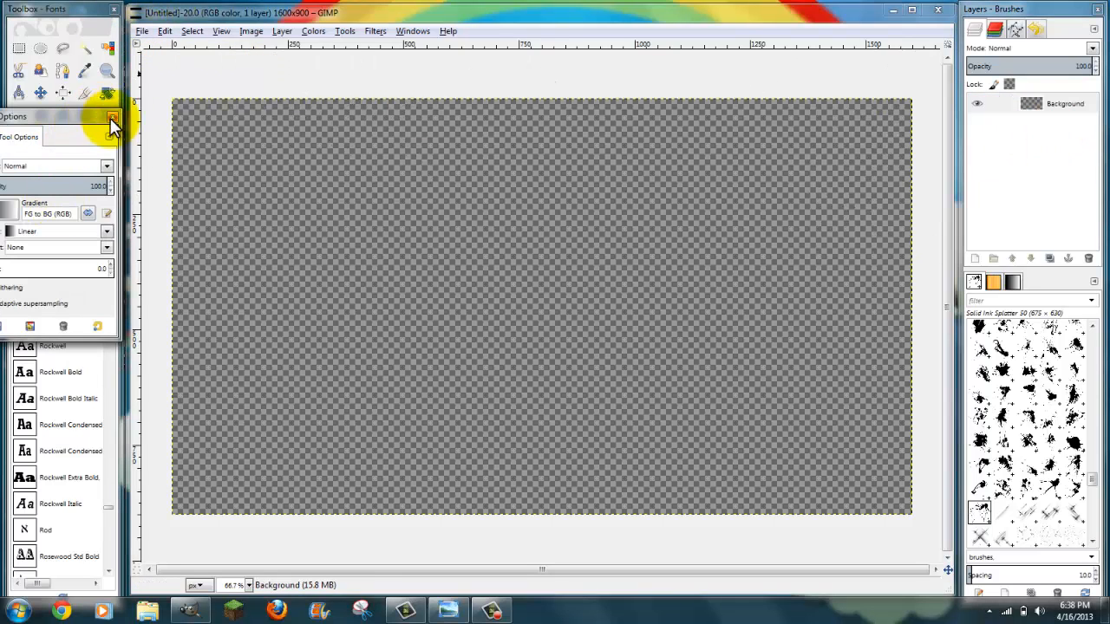
mouse_move(43, 116)
mouse_down()
mouse_move(143, 150)
mouse_move(58, 136)
mouse_up()
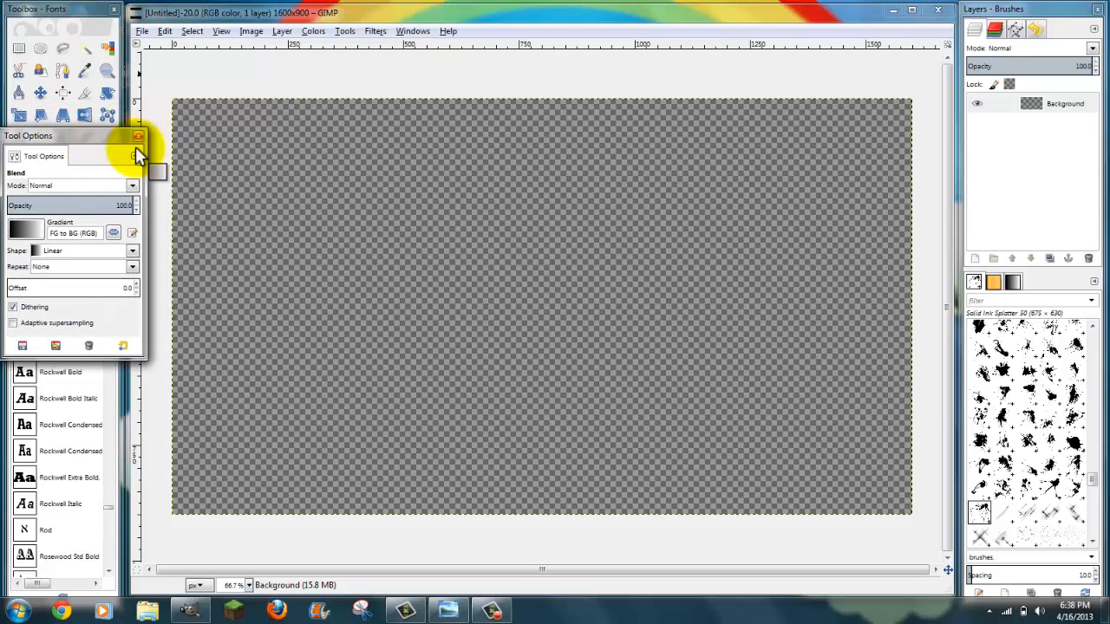
click(1013, 288)
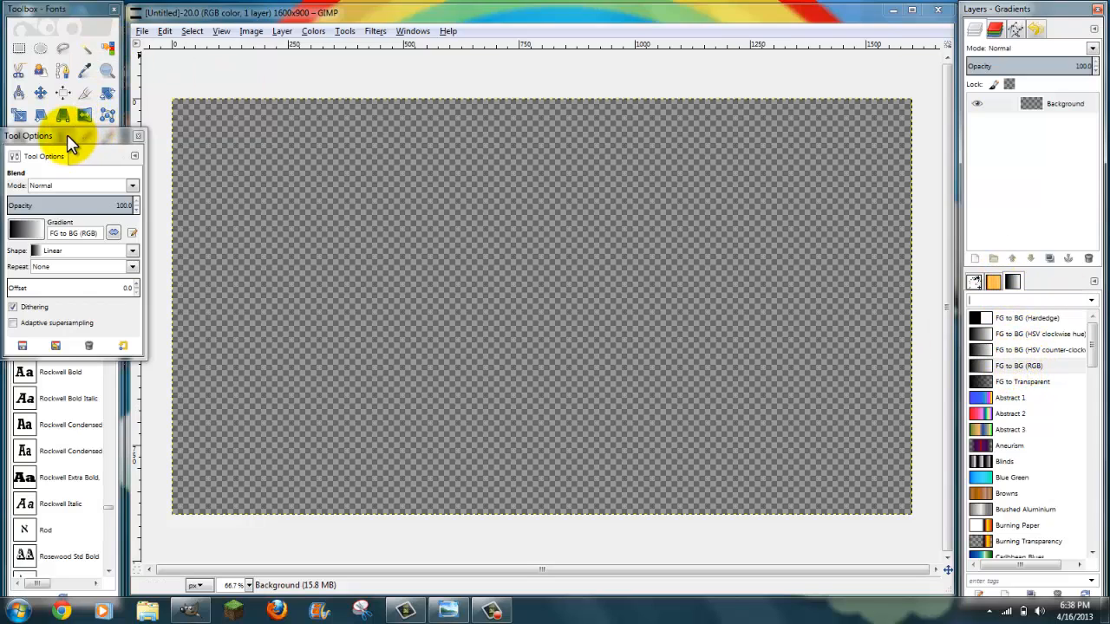
drag(66, 135, 58, 131)
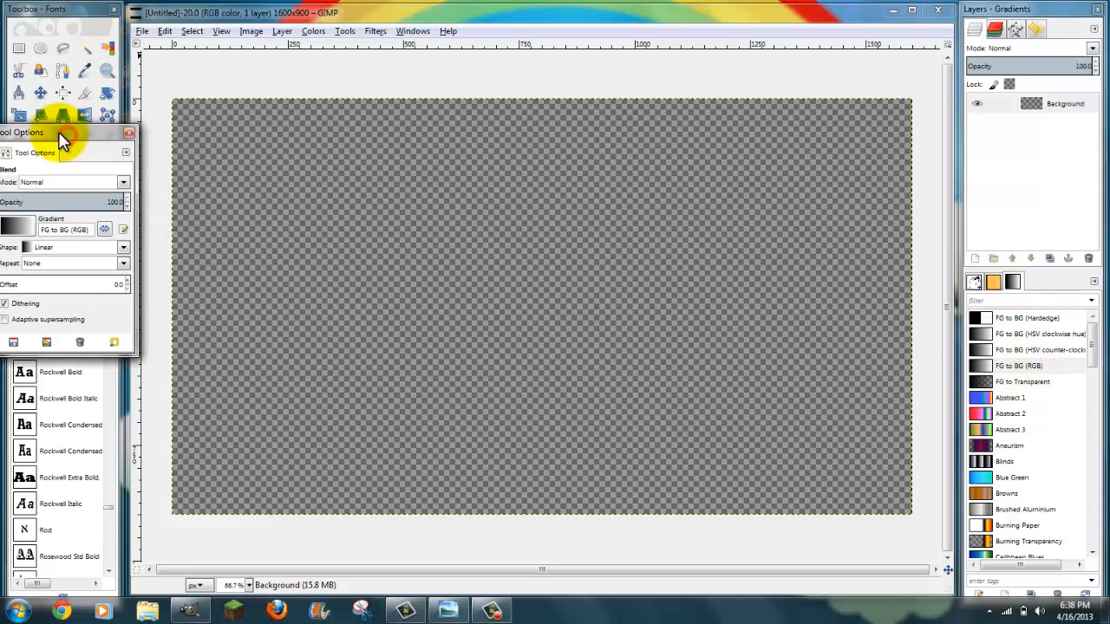
click(1015, 366)
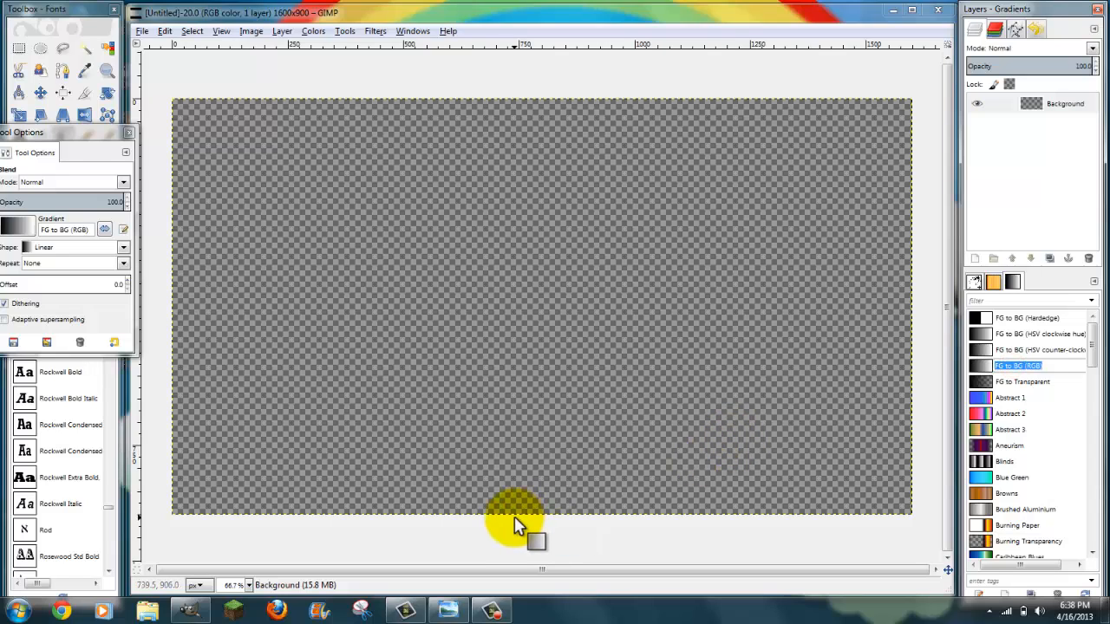
drag(516, 520, 521, 267)
drag(523, 137, 497, 6)
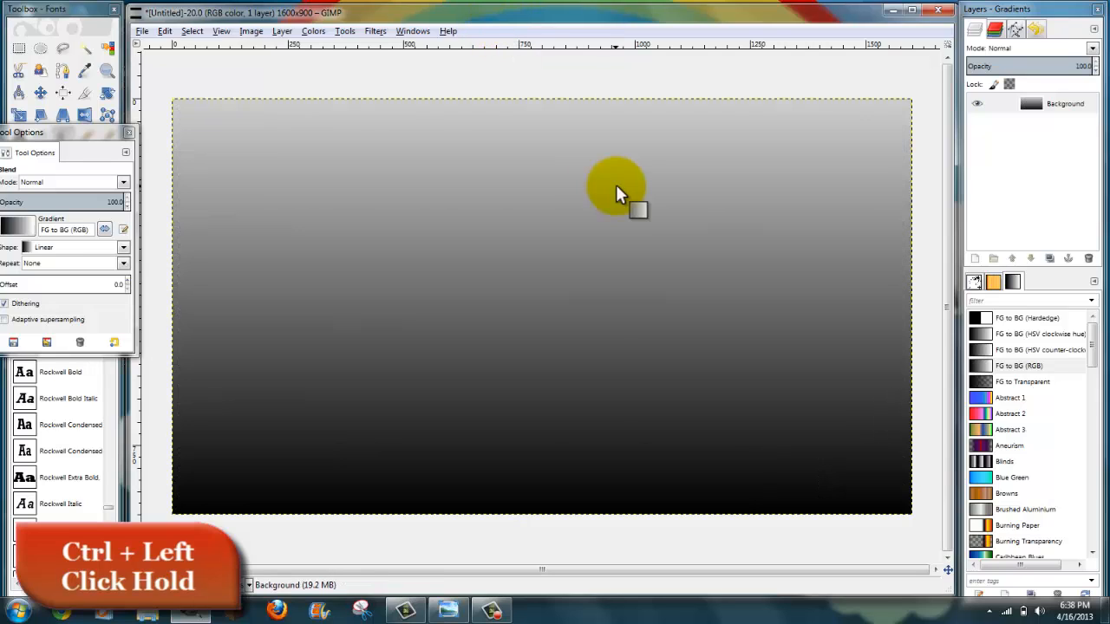
click(129, 132)
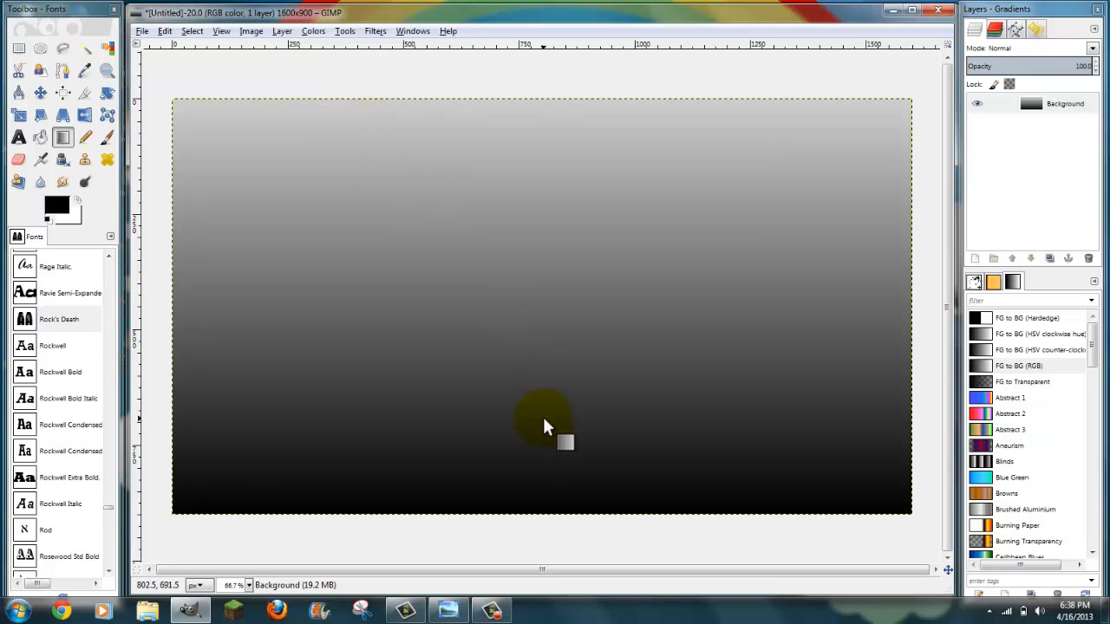
Colorize the Background gradient teal with hue 180, saturation 50 and lightness 0.
click(311, 35)
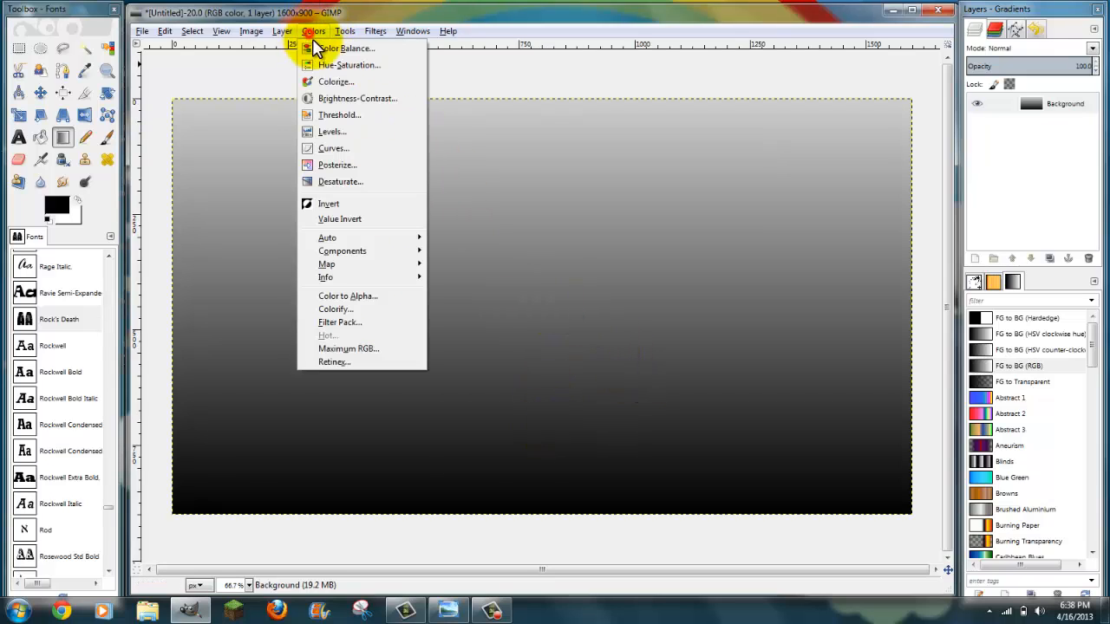
click(333, 82)
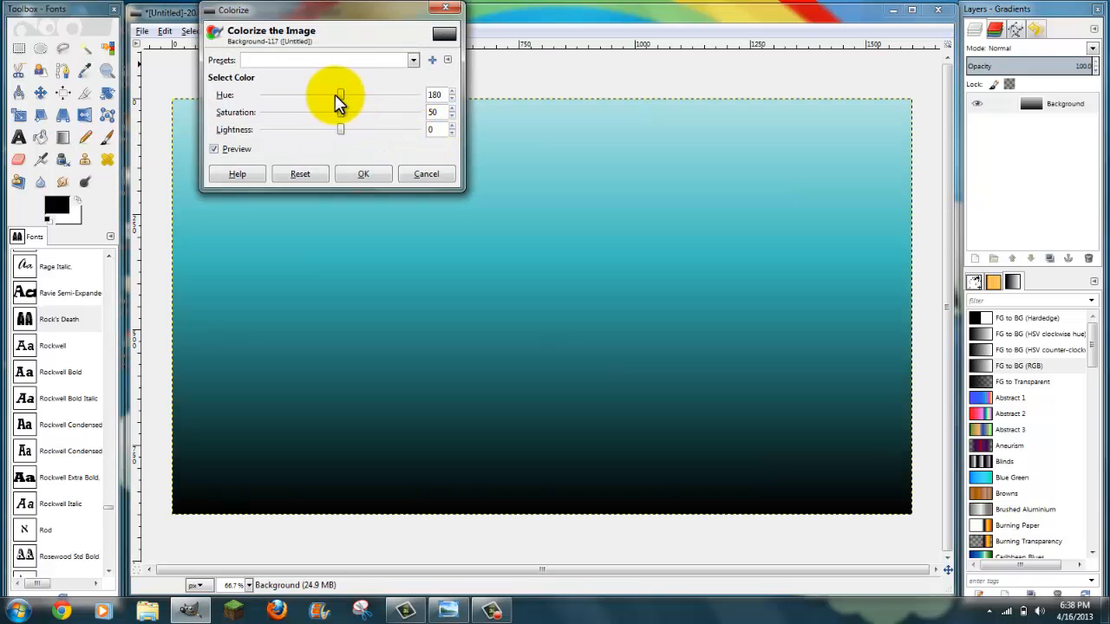
mouse_move(343, 95)
mouse_down()
mouse_move(296, 95)
mouse_move(339, 95)
mouse_up()
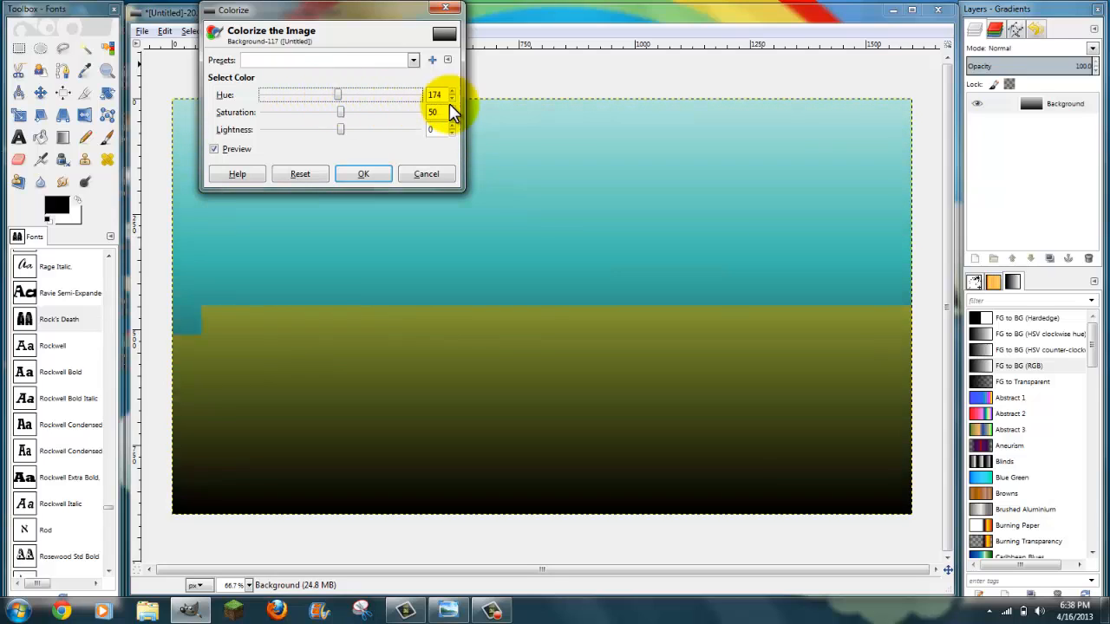
drag(445, 92, 418, 100)
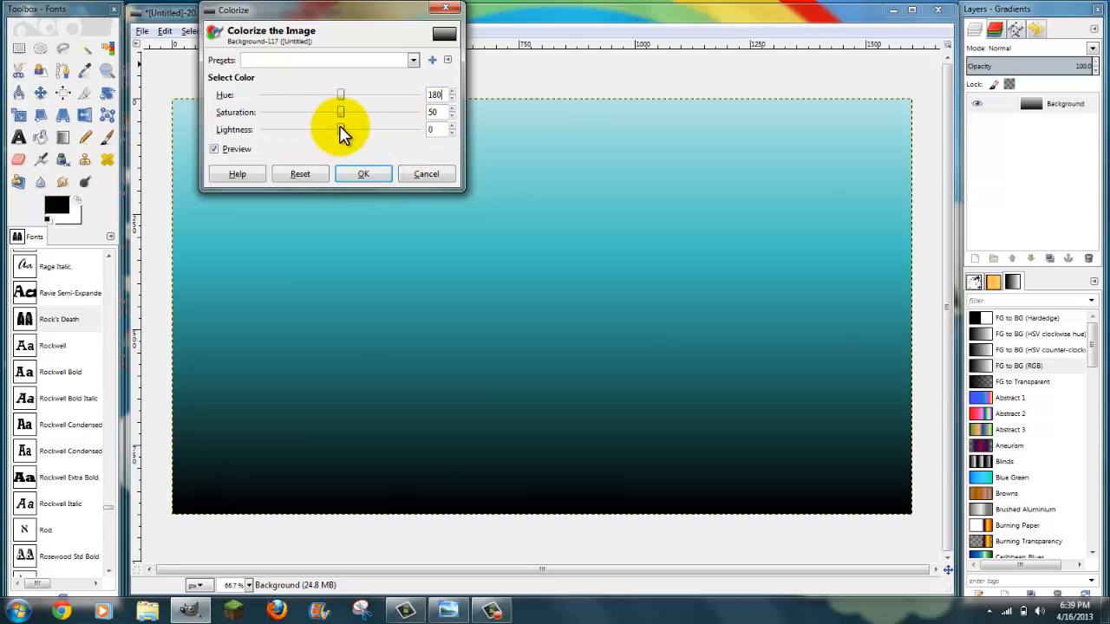
mouse_move(341, 113)
mouse_down()
mouse_move(319, 117)
mouse_move(341, 116)
mouse_up()
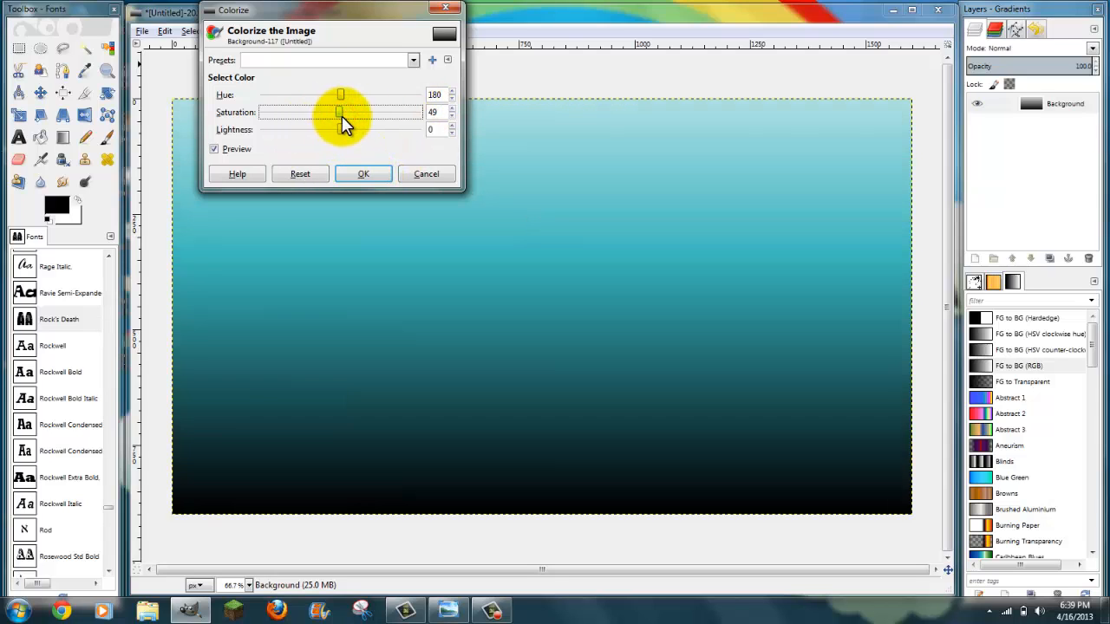
double_click(436, 114)
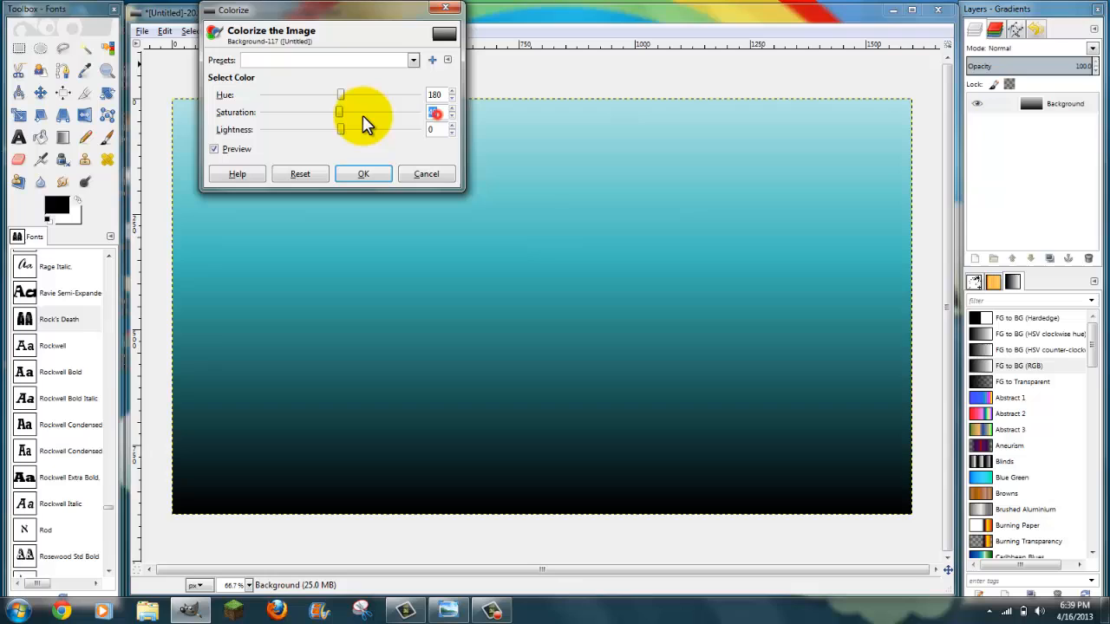
click(349, 171)
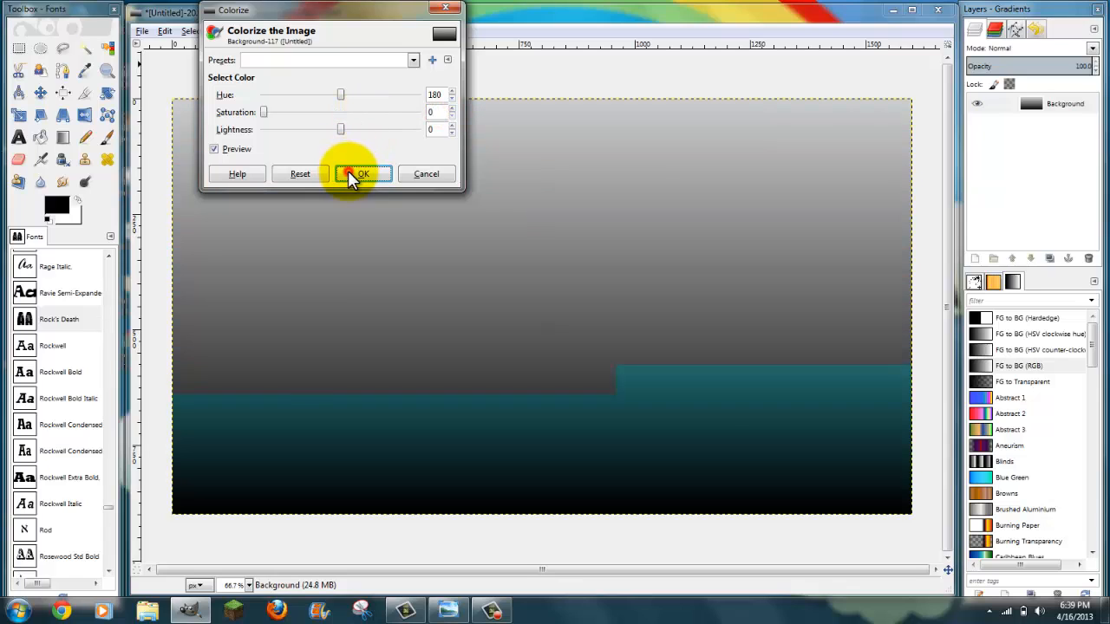
click(441, 111)
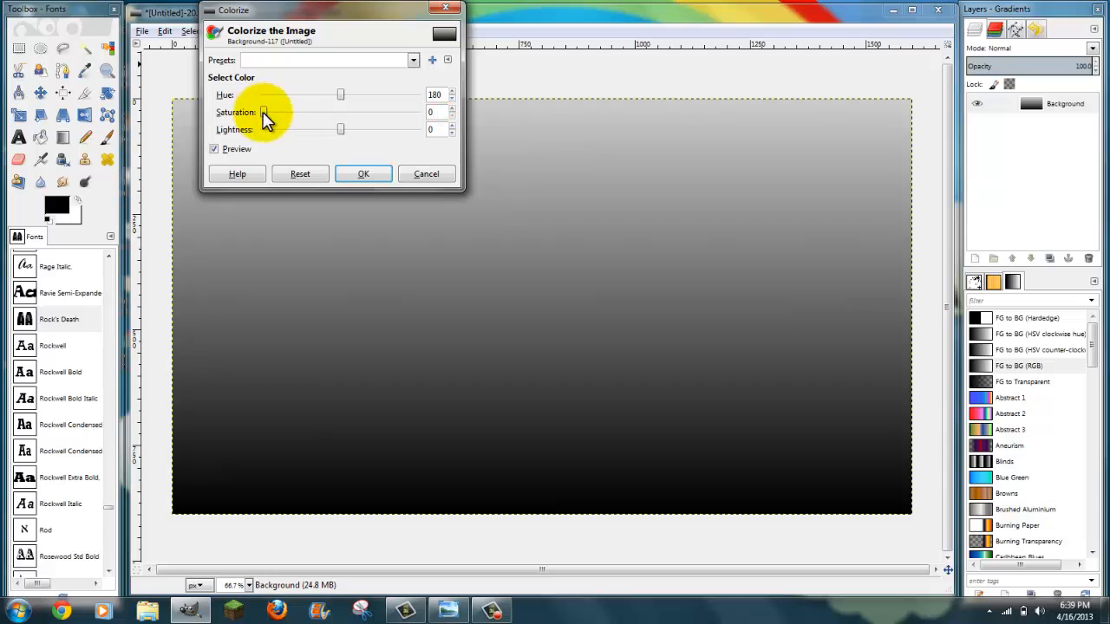
drag(264, 112, 339, 124)
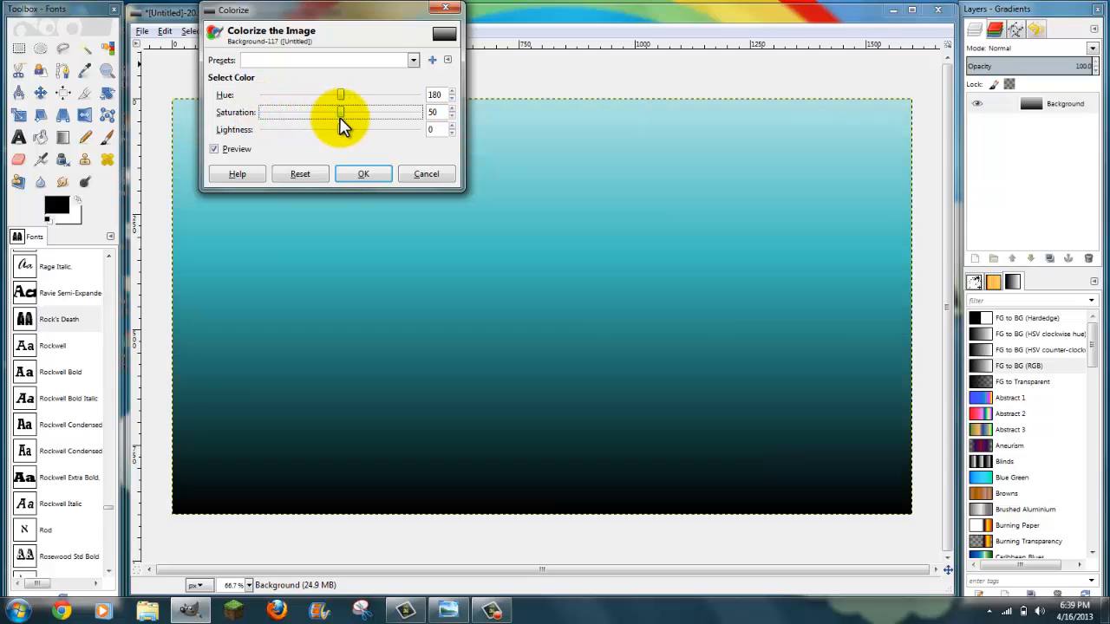
click(363, 174)
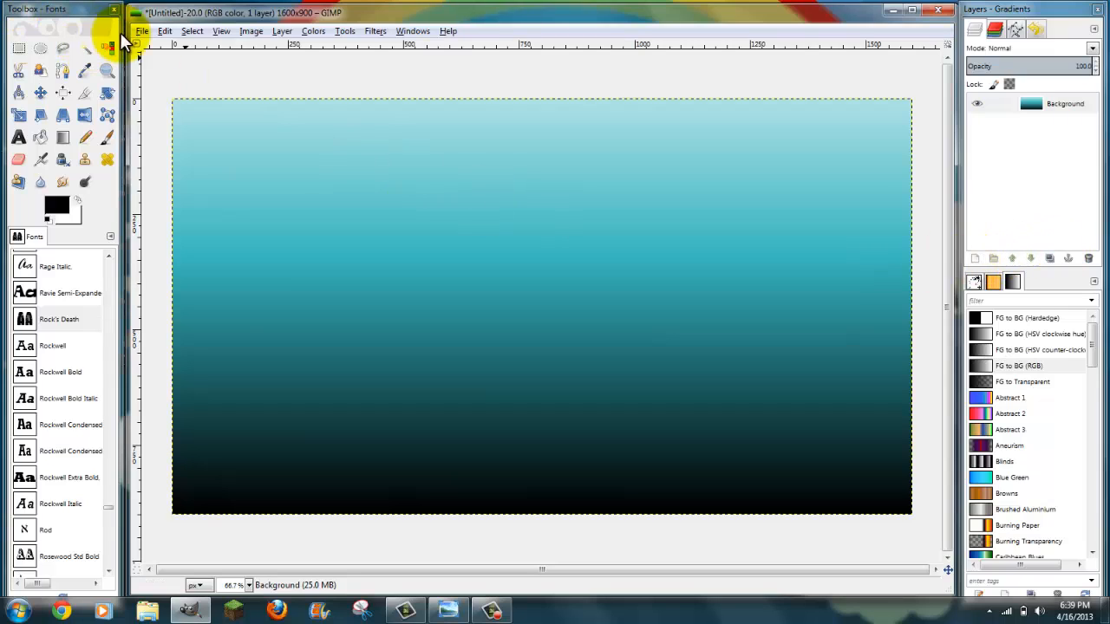
Open The-Legend-of-Korra-post-4.jpg from the Desktop folder as a new layer in the image.
click(142, 33)
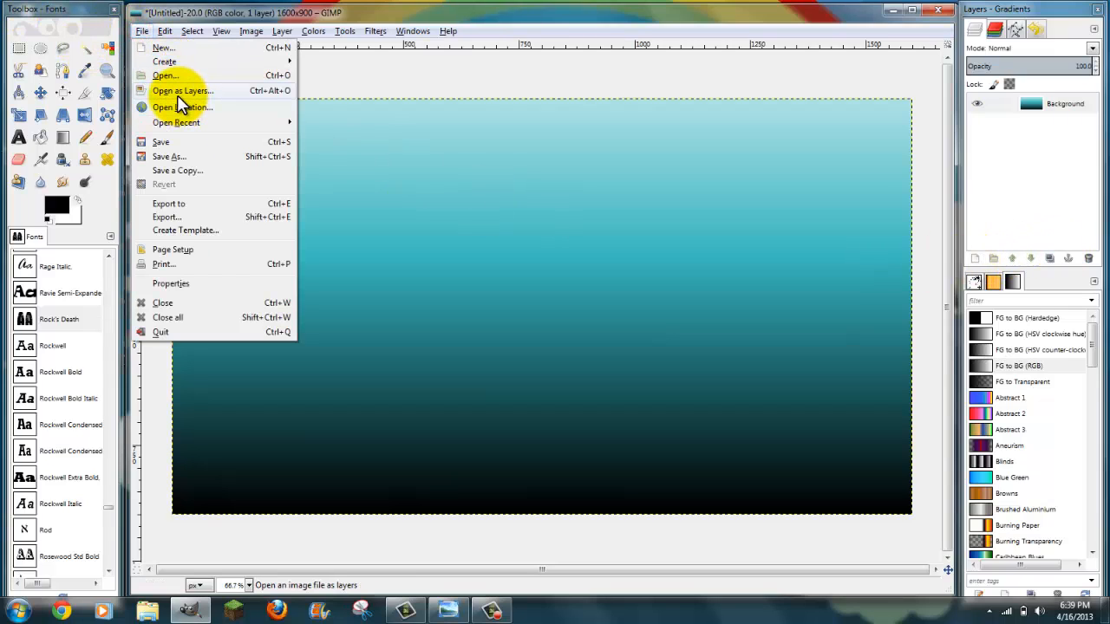
click(170, 90)
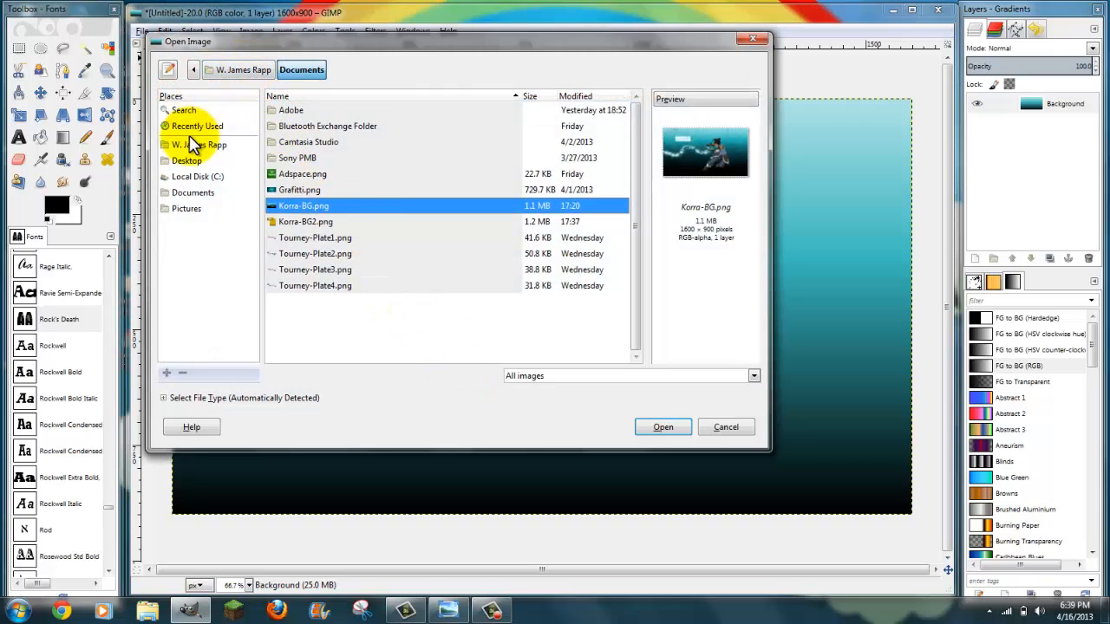
click(189, 162)
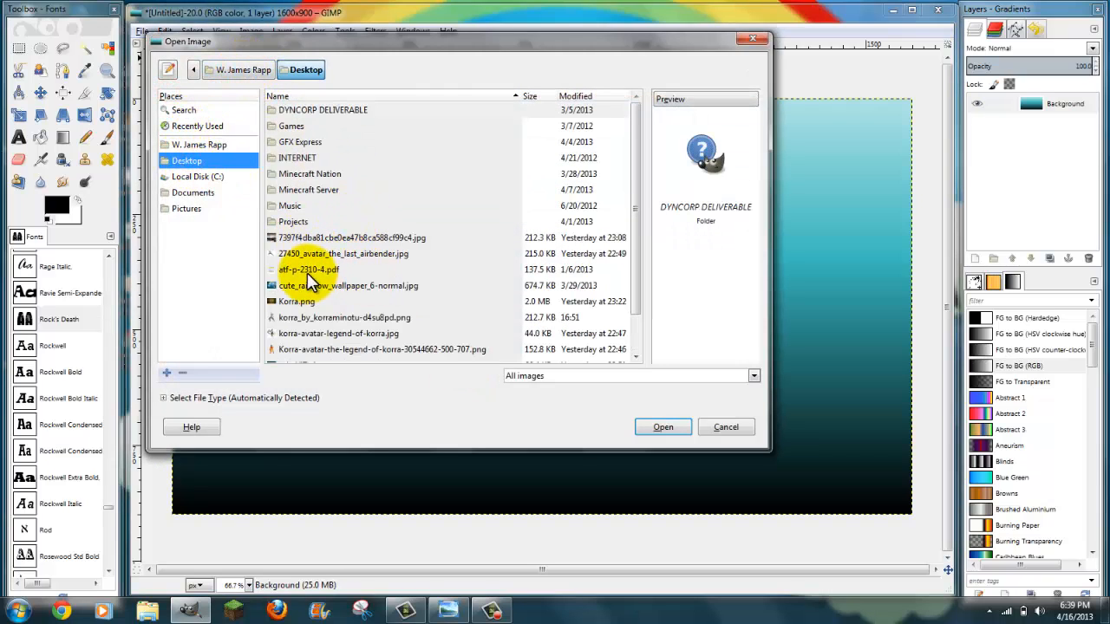
click(291, 317)
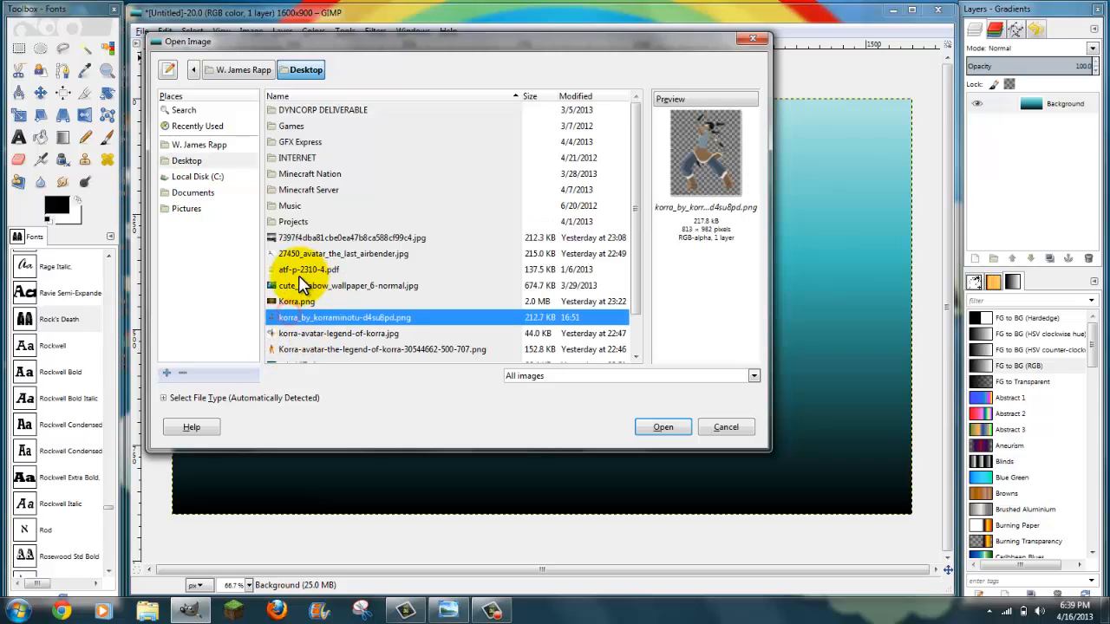
click(290, 253)
scroll(639, 254, down, 1)
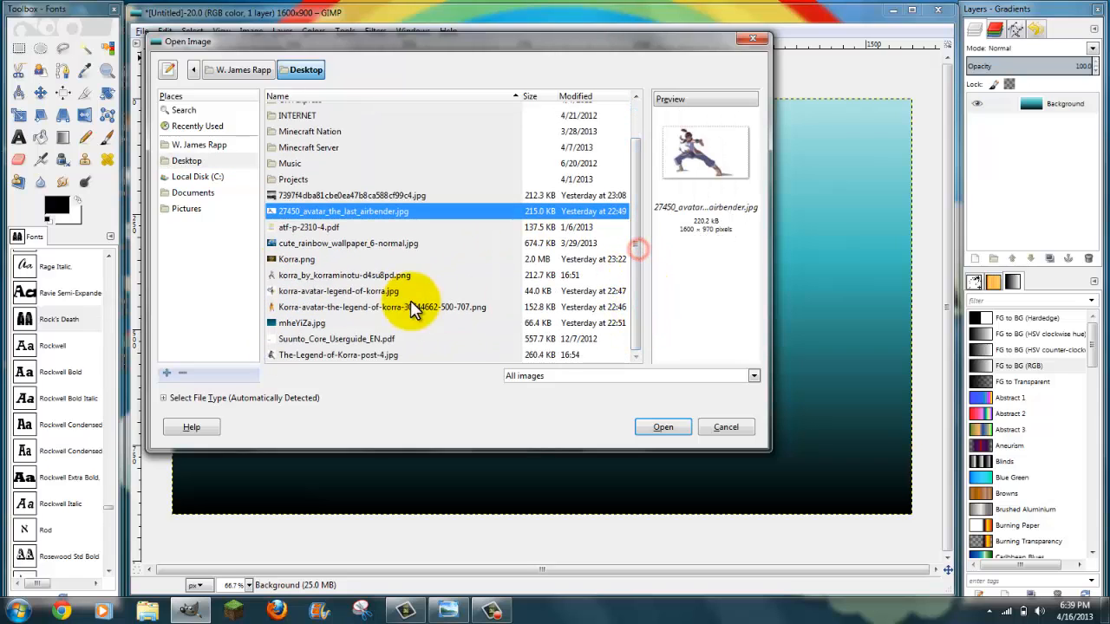
click(302, 353)
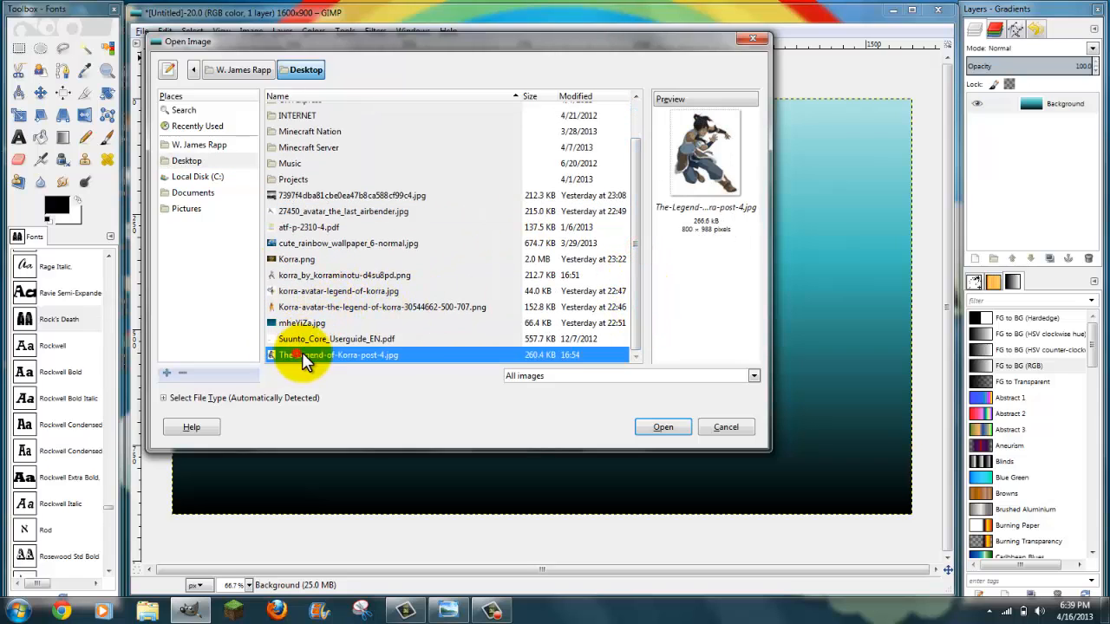
click(681, 426)
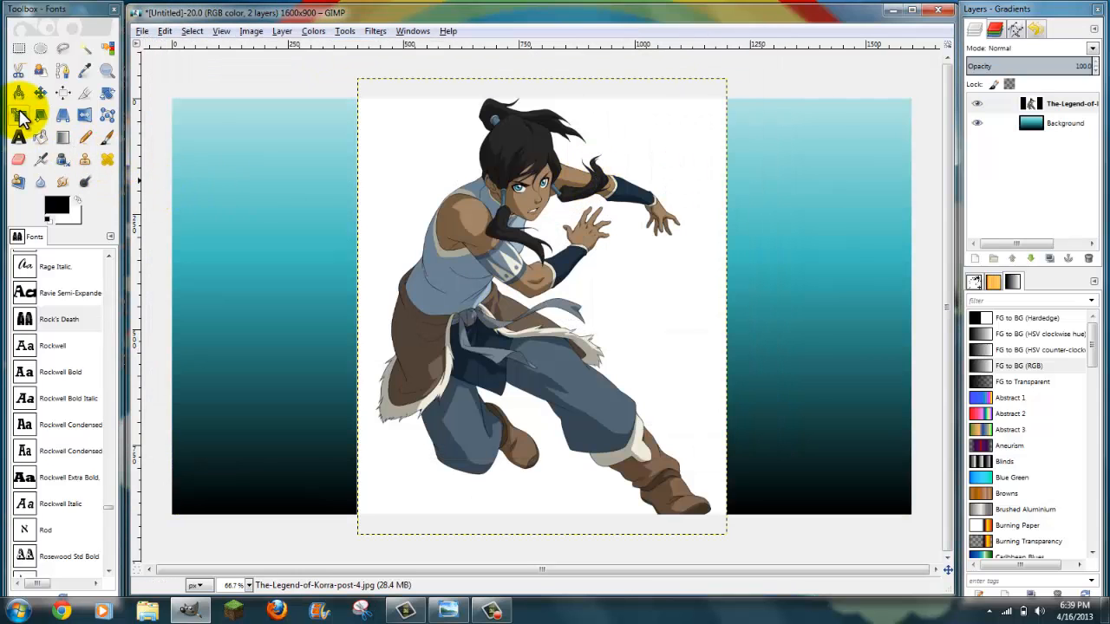
Scale the Korra layer down to about three quarters of its size, keeping its lower-left corner in place.
click(19, 114)
drag(725, 82, 646, 217)
click(538, 572)
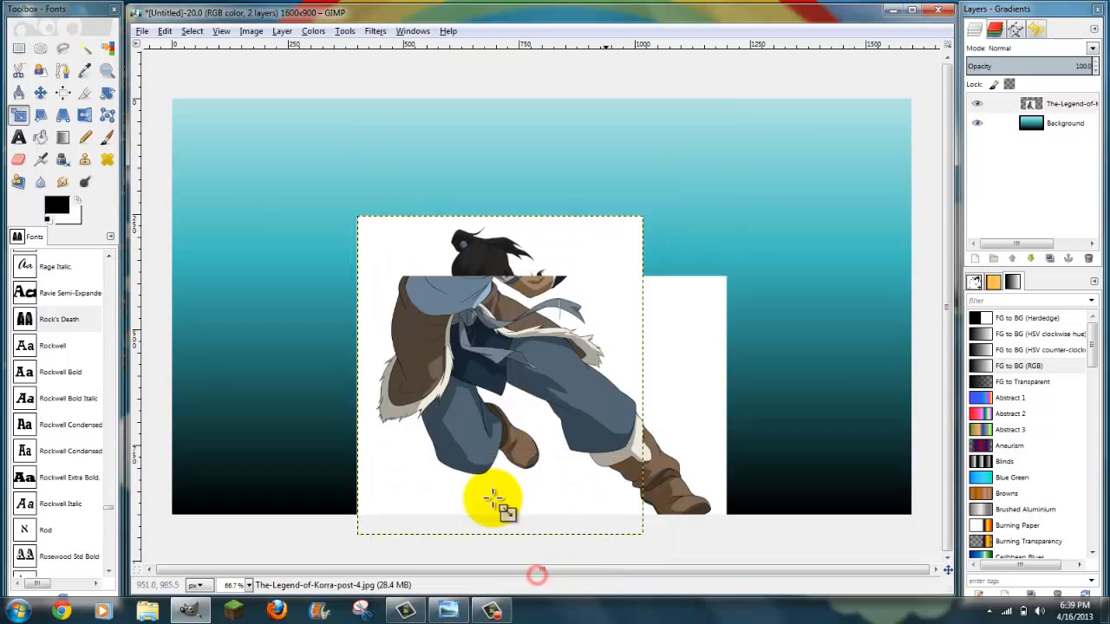
Move the Korra layer up and left, fully onto the canvas, and delete its white background with Fuzzy Select.
click(43, 97)
drag(574, 372, 555, 299)
click(84, 48)
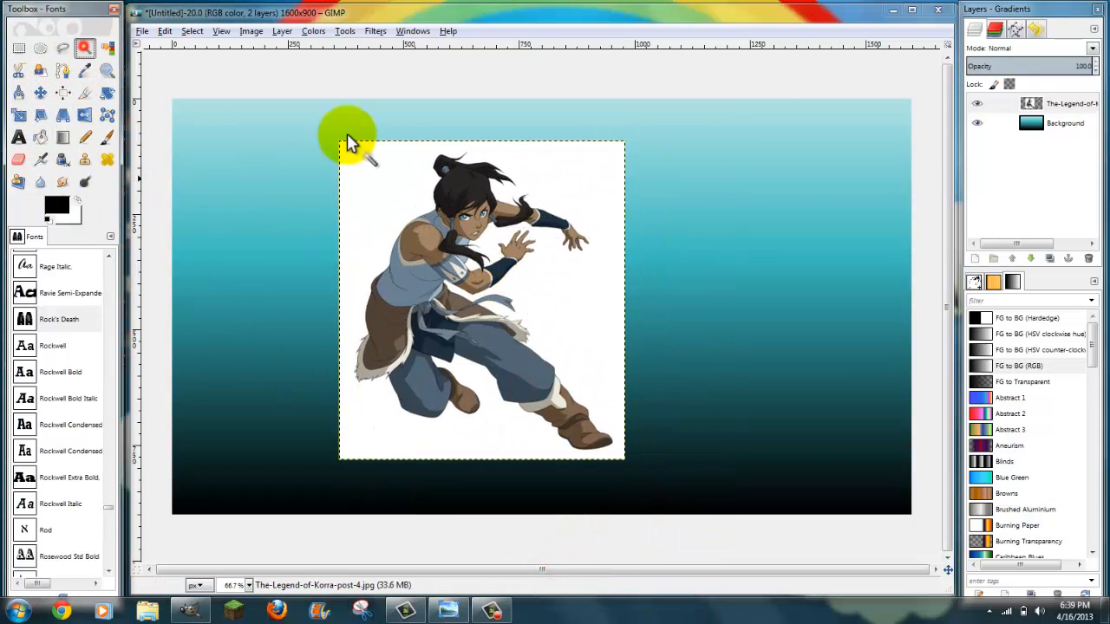
click(398, 185)
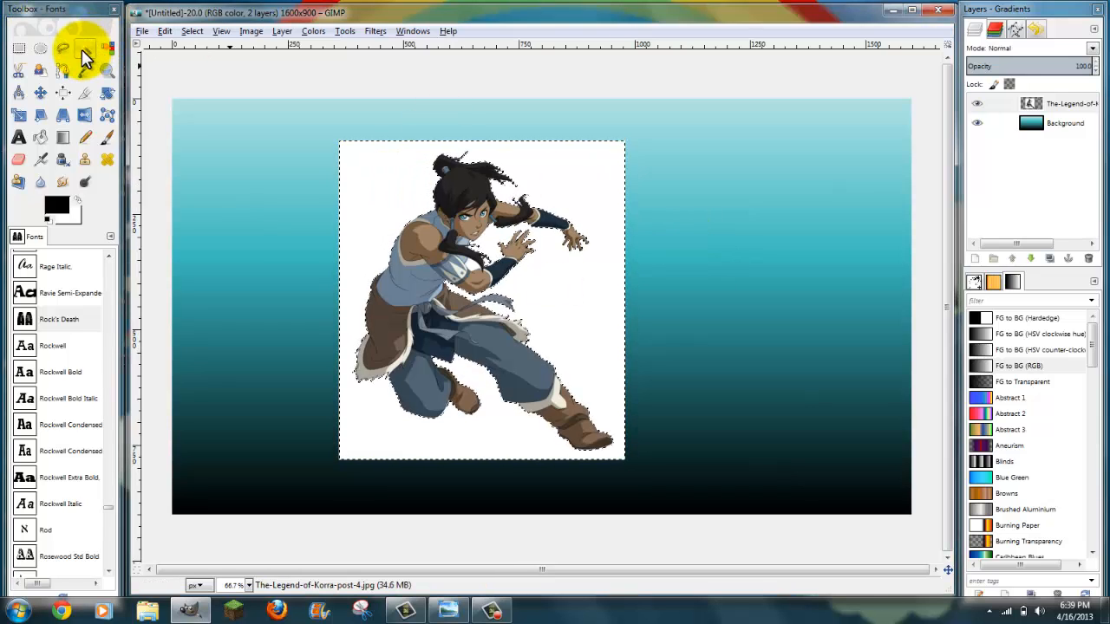
click(84, 52)
click(377, 199)
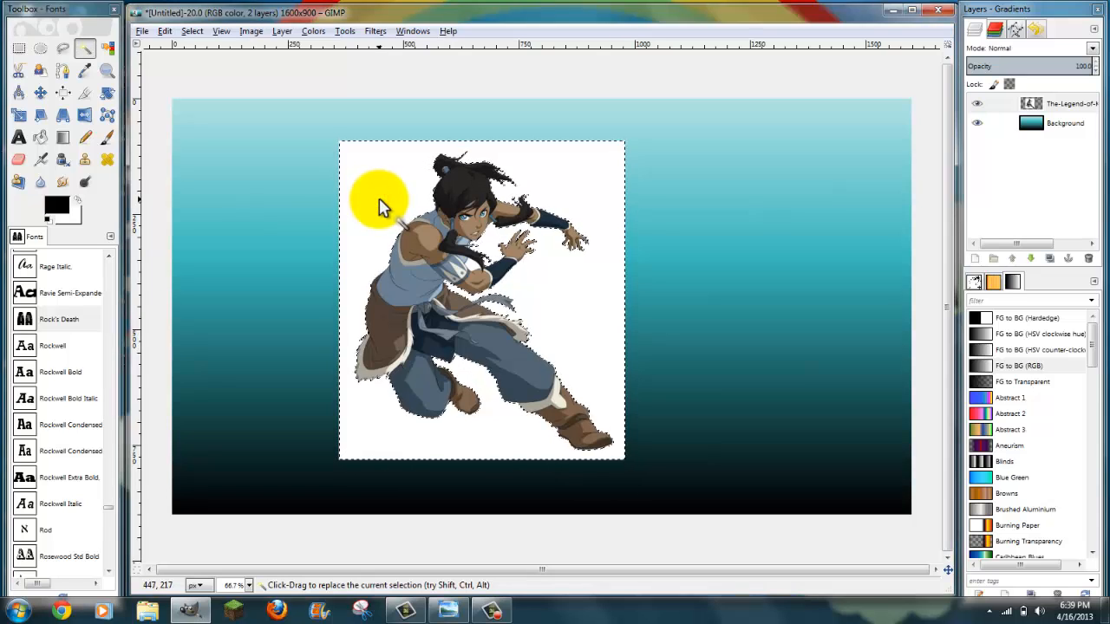
key(Delete)
click(265, 69)
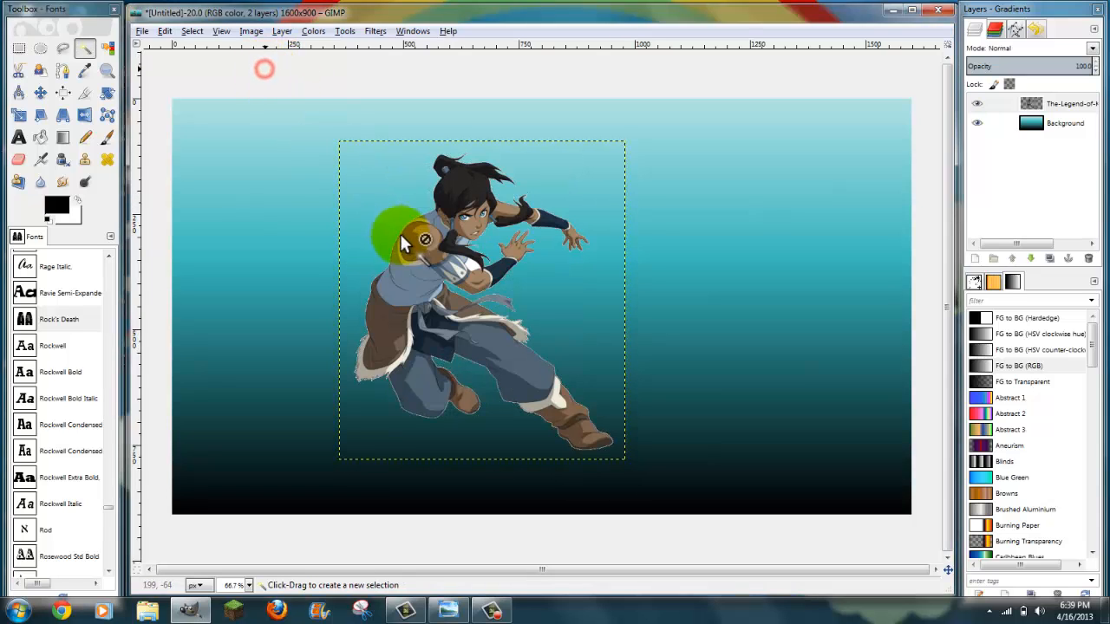
Examine the cut-out figure's edges up close at 300% zoom, and restore the view of the whole canvas.
double_click(107, 70)
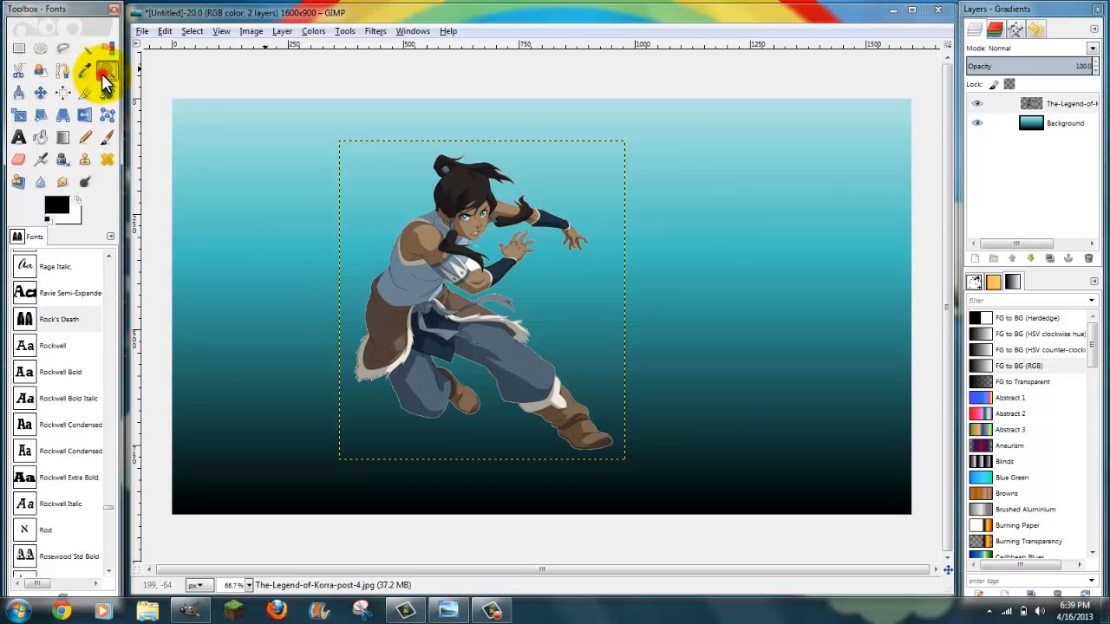
click(63, 83)
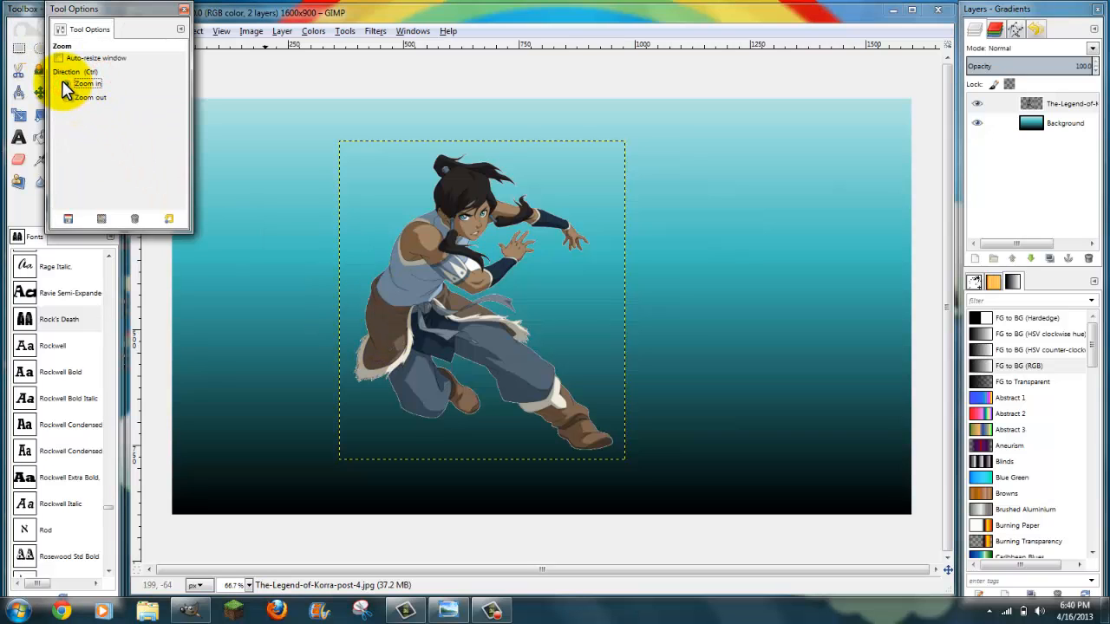
drag(405, 256, 394, 257)
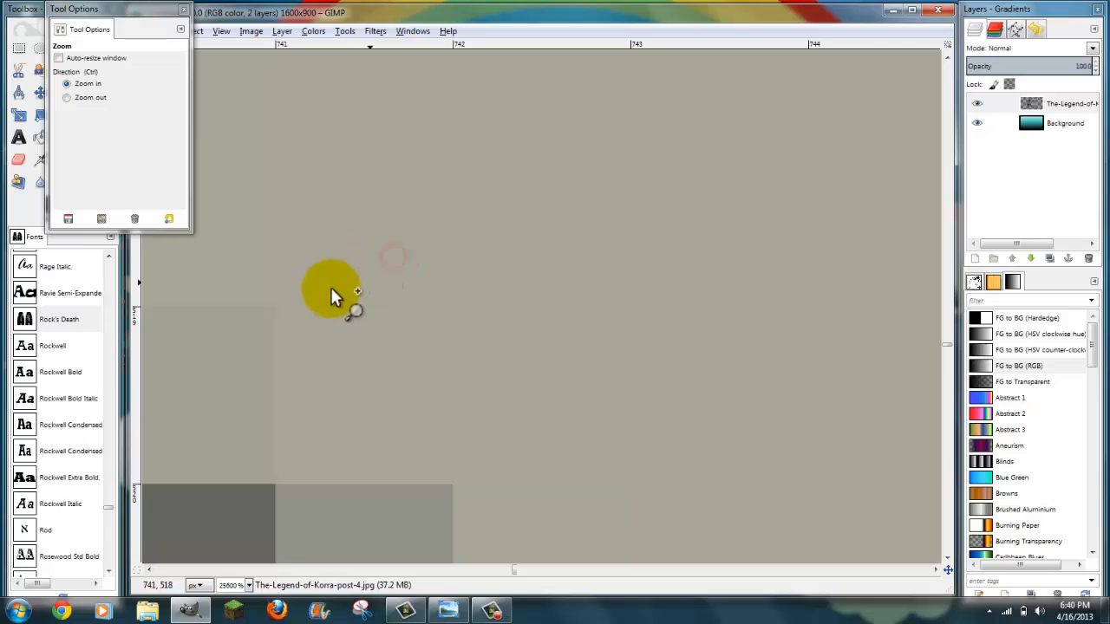
click(69, 98)
click(514, 355)
click(513, 353)
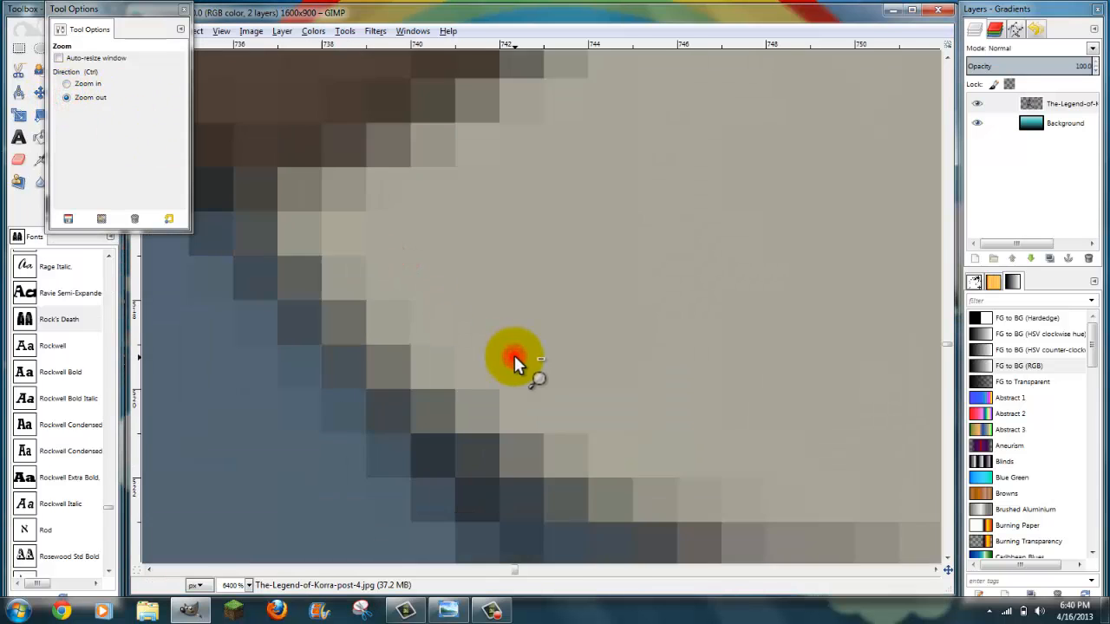
click(513, 353)
click(513, 353)
click(513, 353)
click(514, 353)
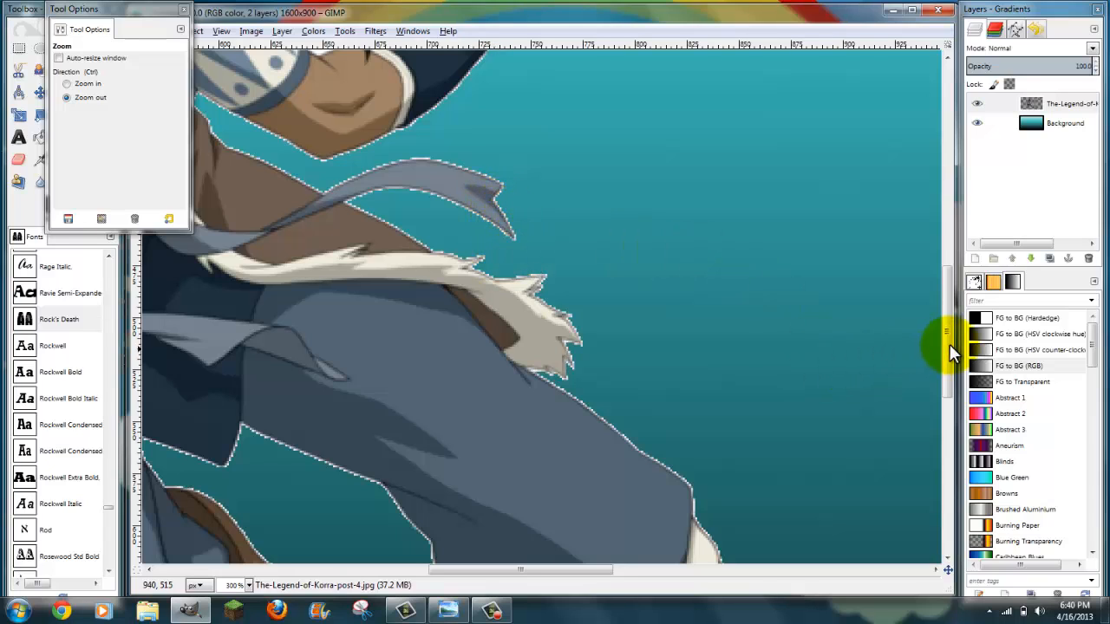
drag(949, 344, 943, 260)
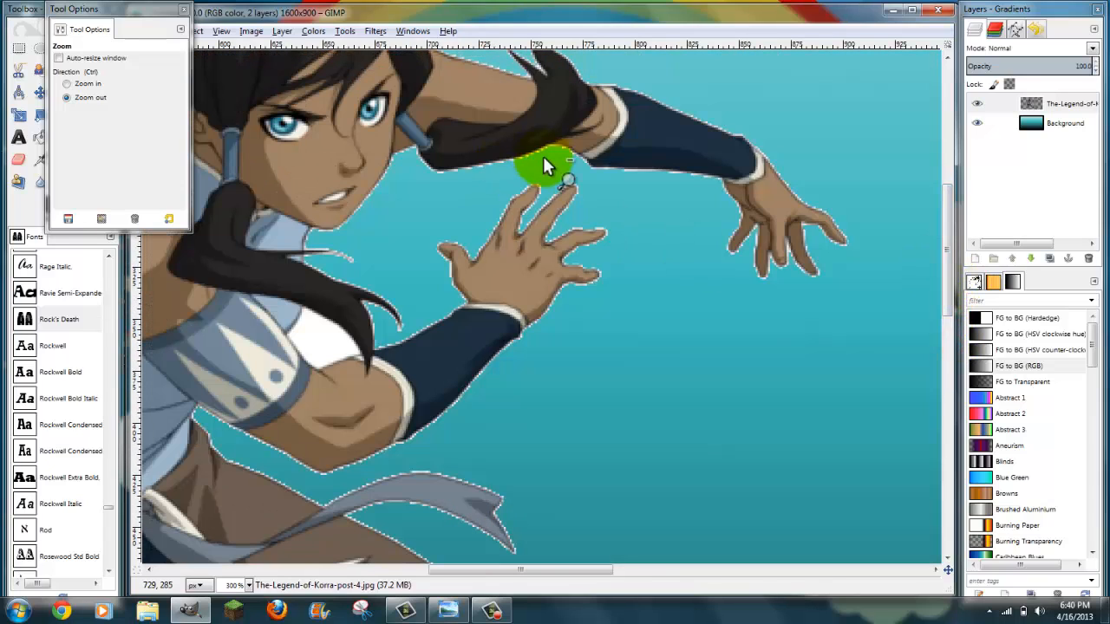
click(183, 9)
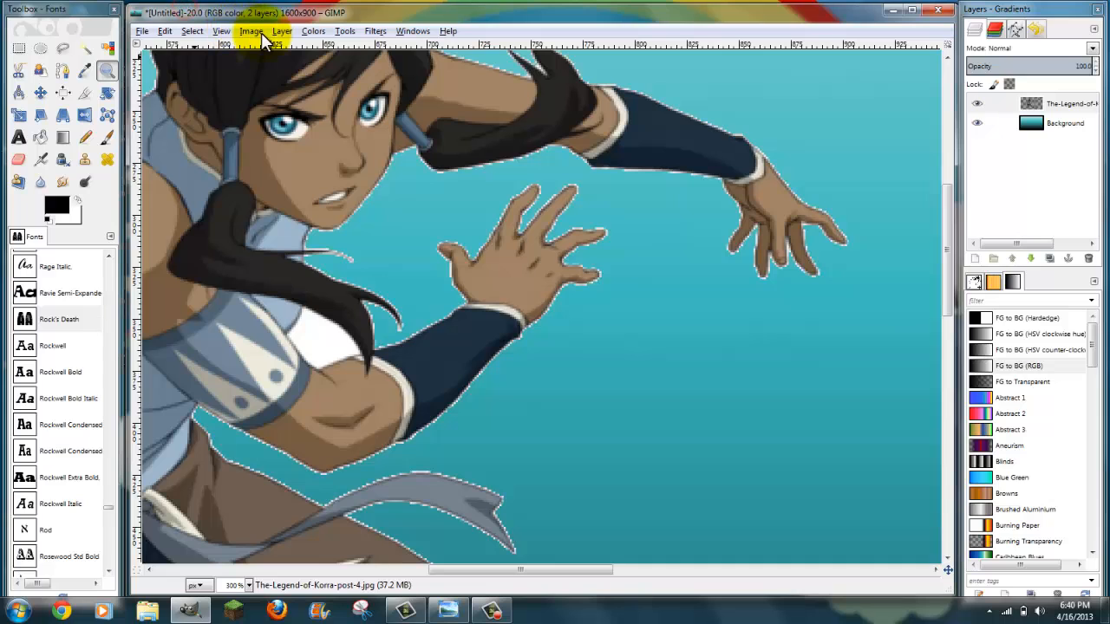
click(221, 31)
mouse_move(260, 75)
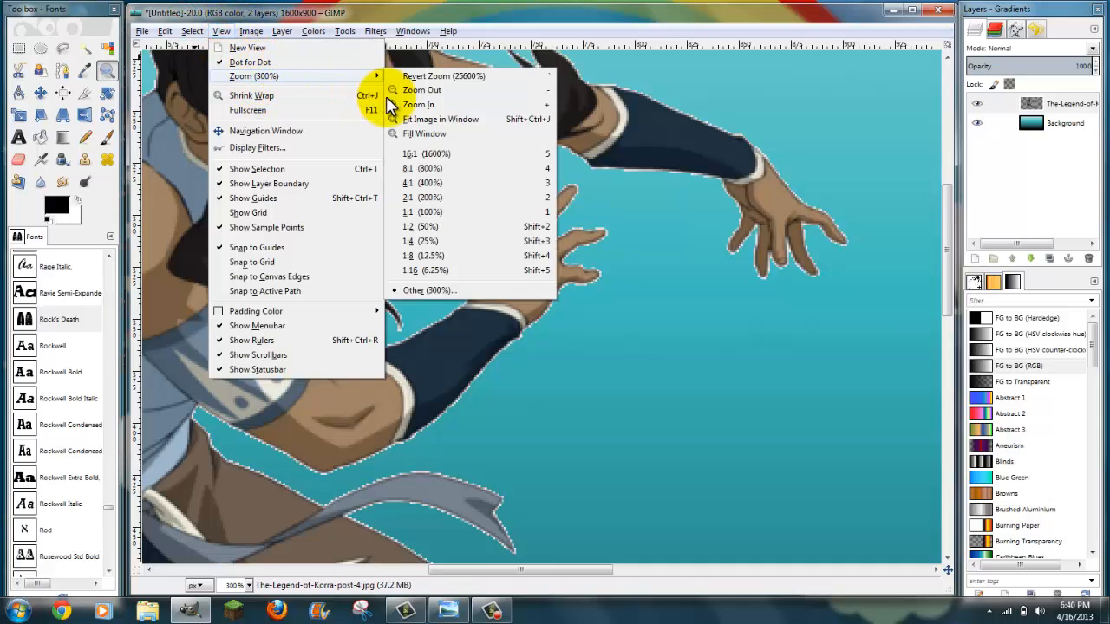
click(428, 211)
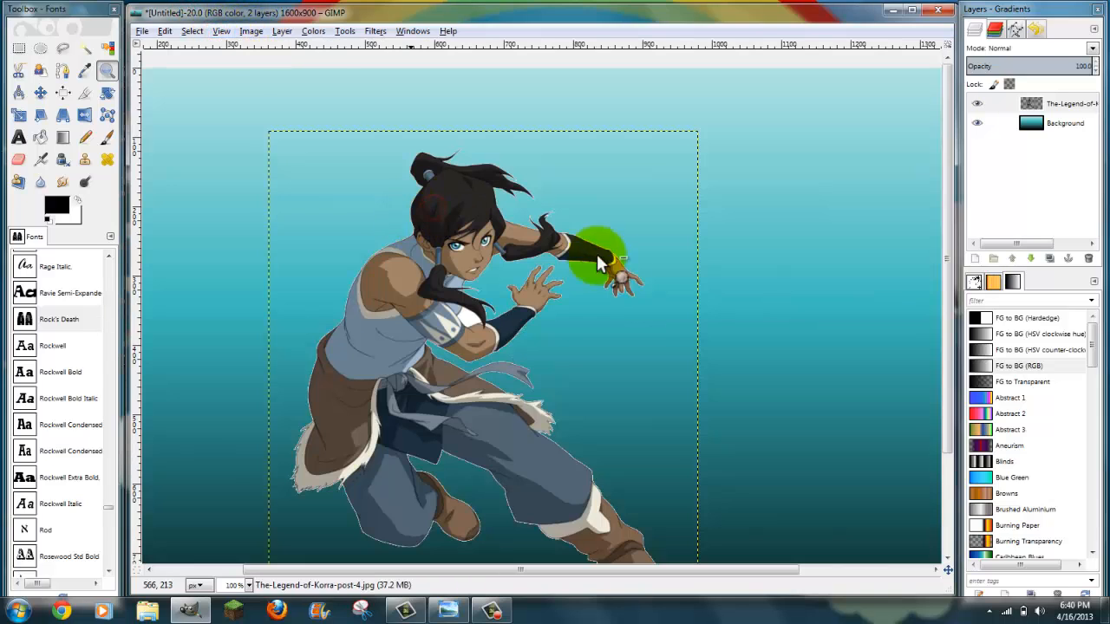
double_click(106, 70)
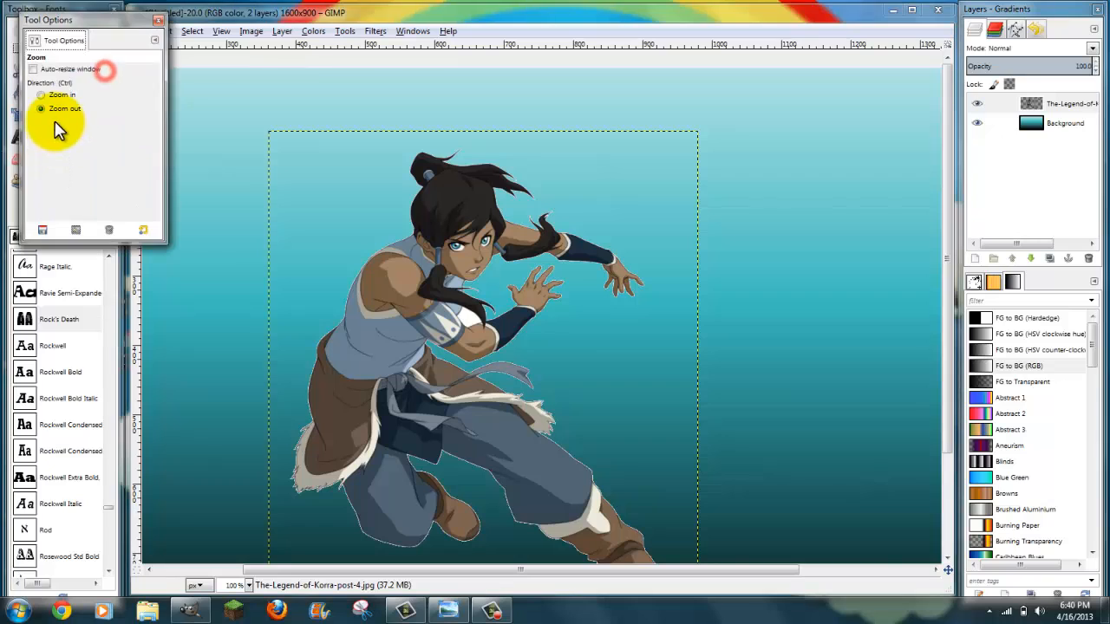
click(475, 247)
click(158, 19)
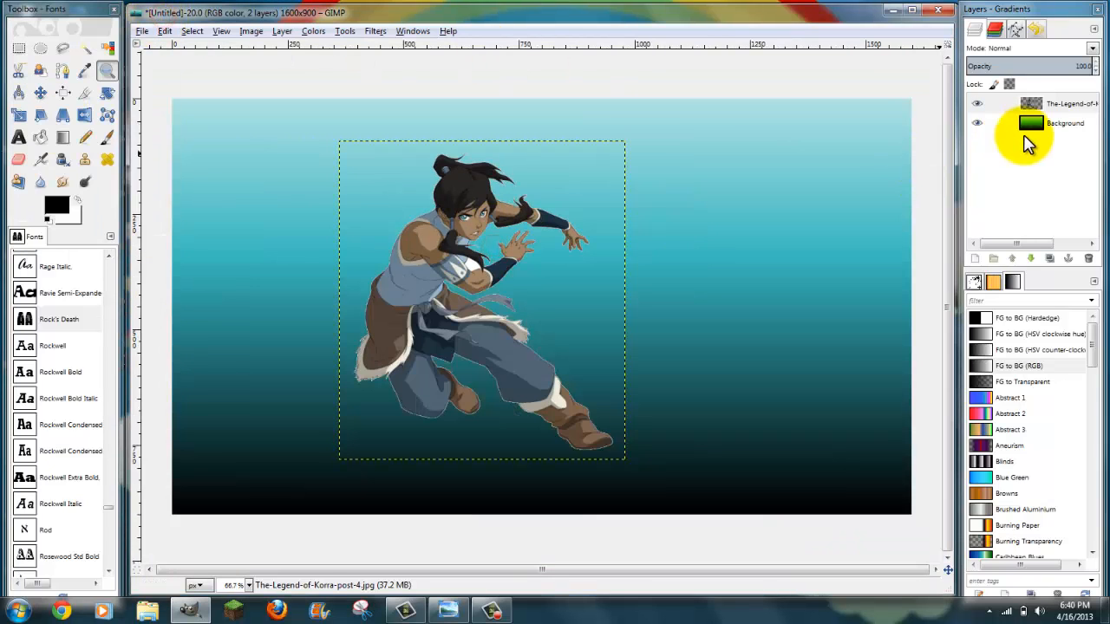
Create a selection from the Korra layer's alpha channel and shrink it by 2 px.
click(1051, 102)
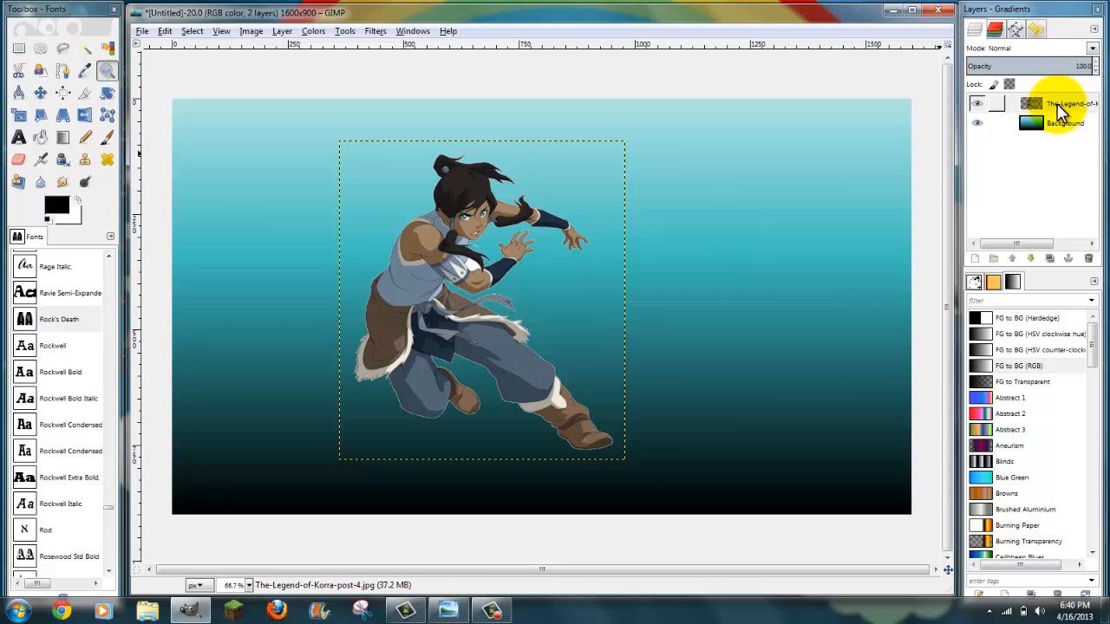
right_click(1058, 104)
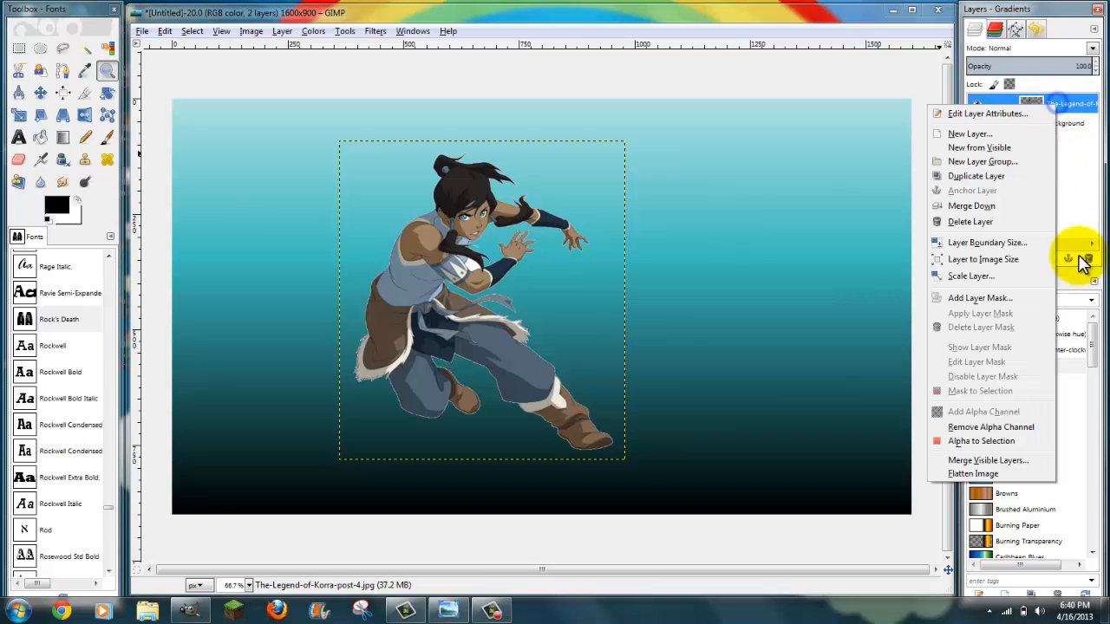
click(980, 442)
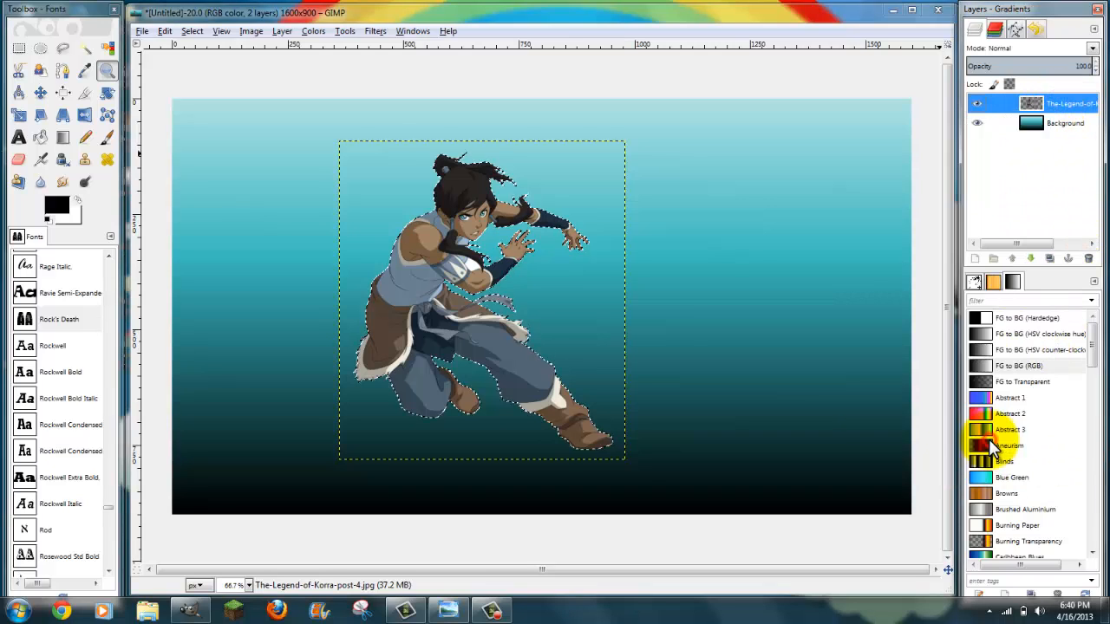
click(193, 31)
click(211, 195)
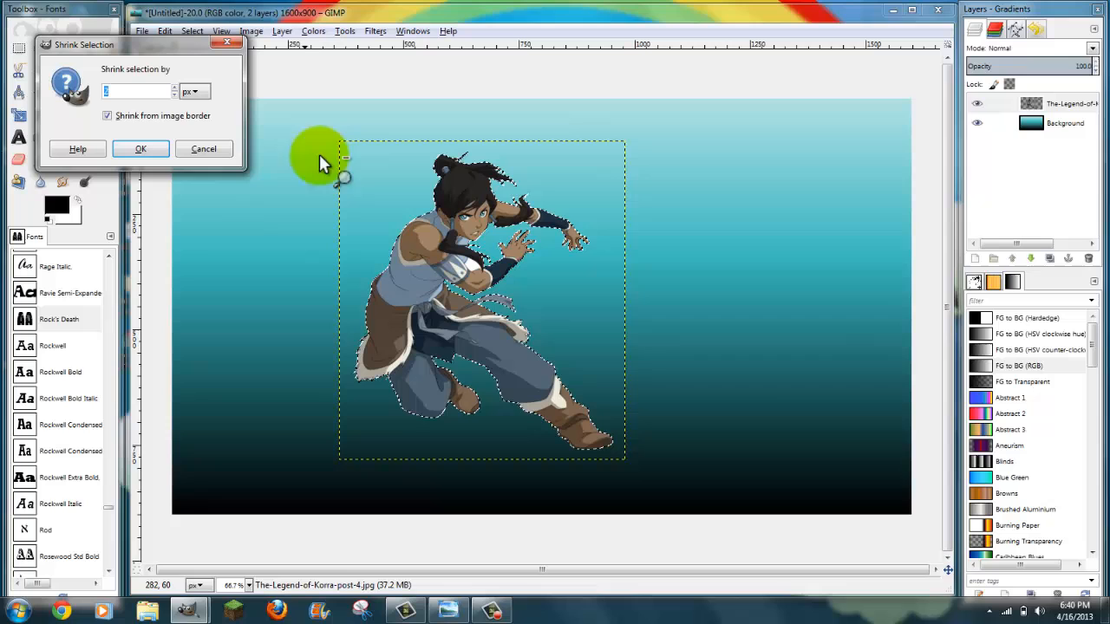
click(141, 148)
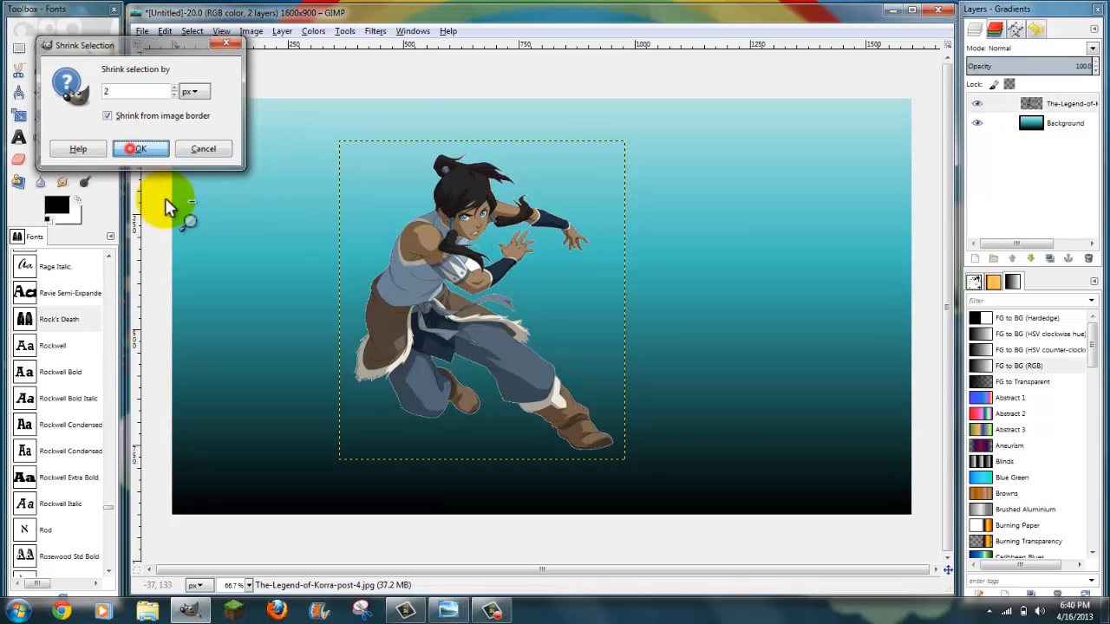
Feather the shrunken selection around the figure by 5 px.
click(192, 31)
click(214, 168)
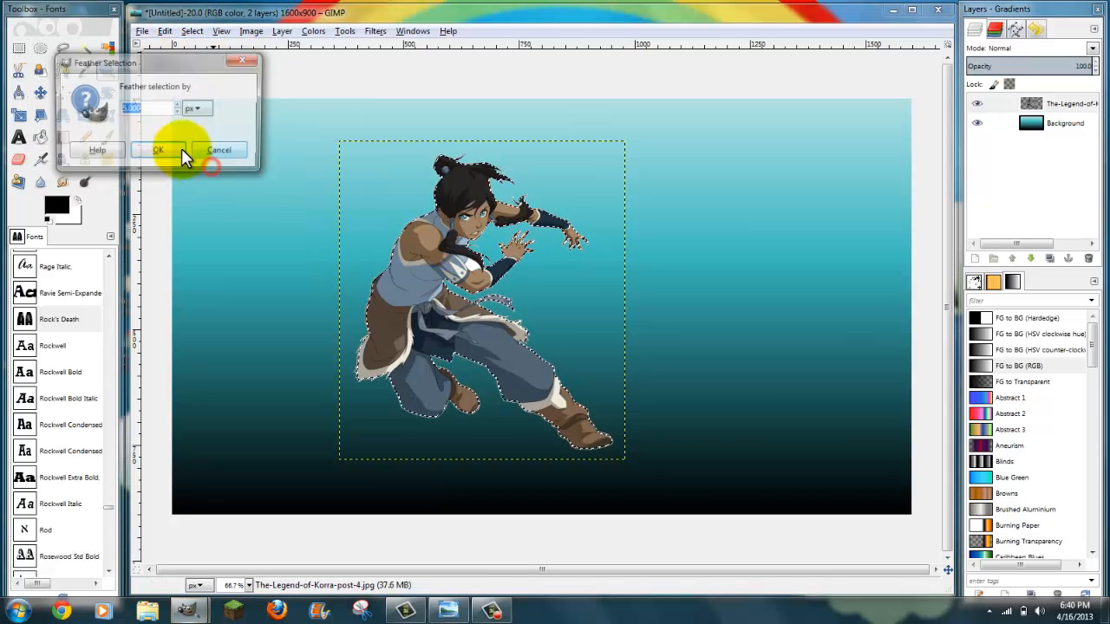
click(154, 105)
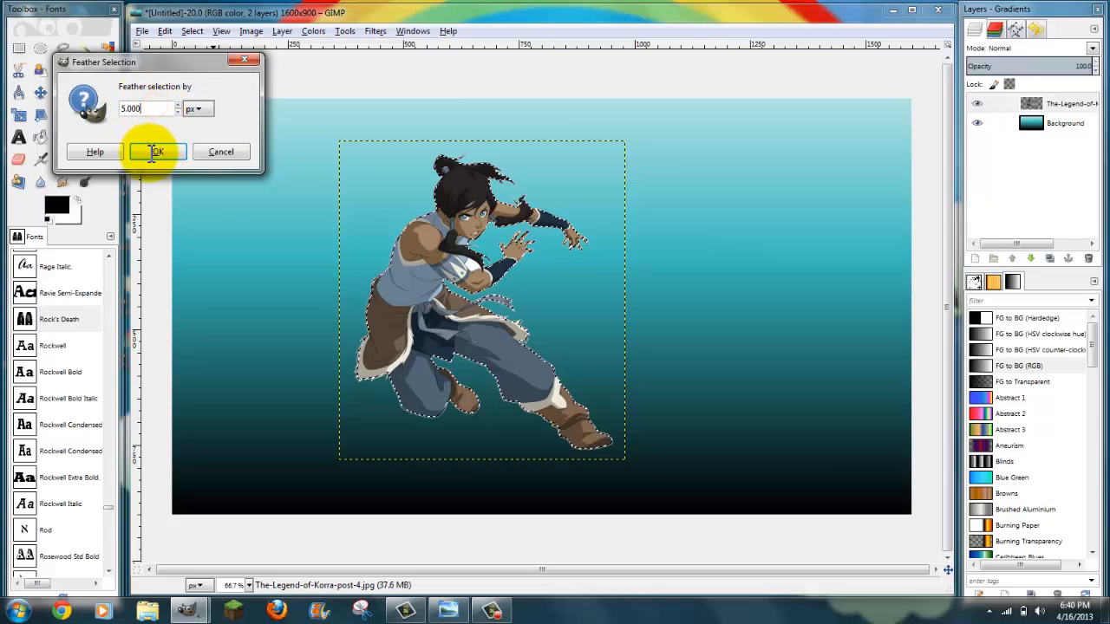
click(154, 150)
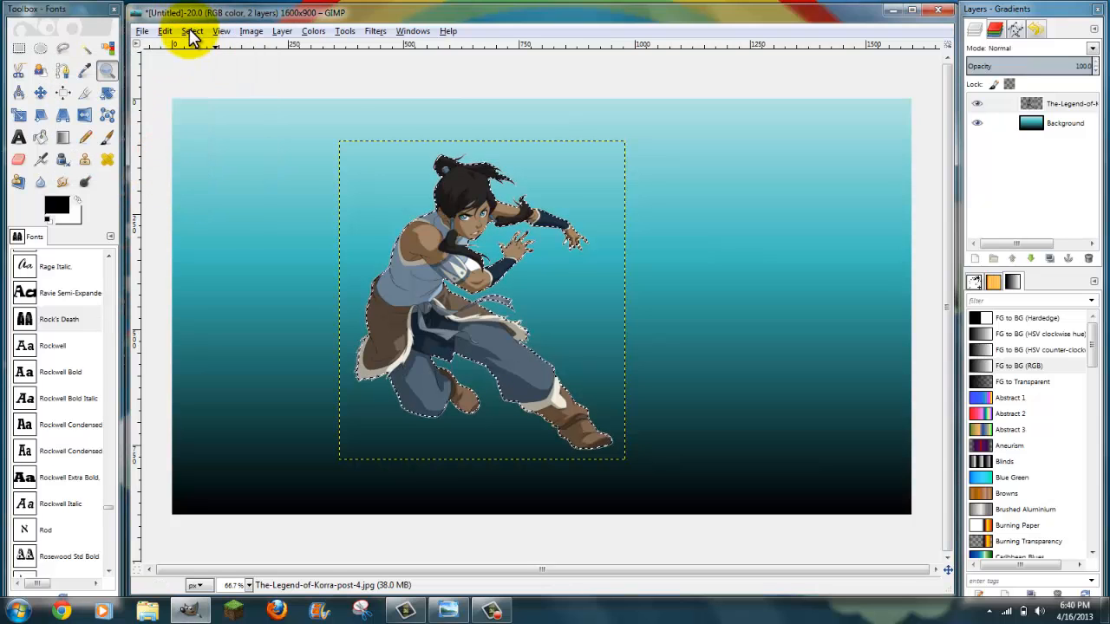
Invert the selection to delete the white fringe around the Korra figure, and remove the selection.
click(191, 31)
click(202, 85)
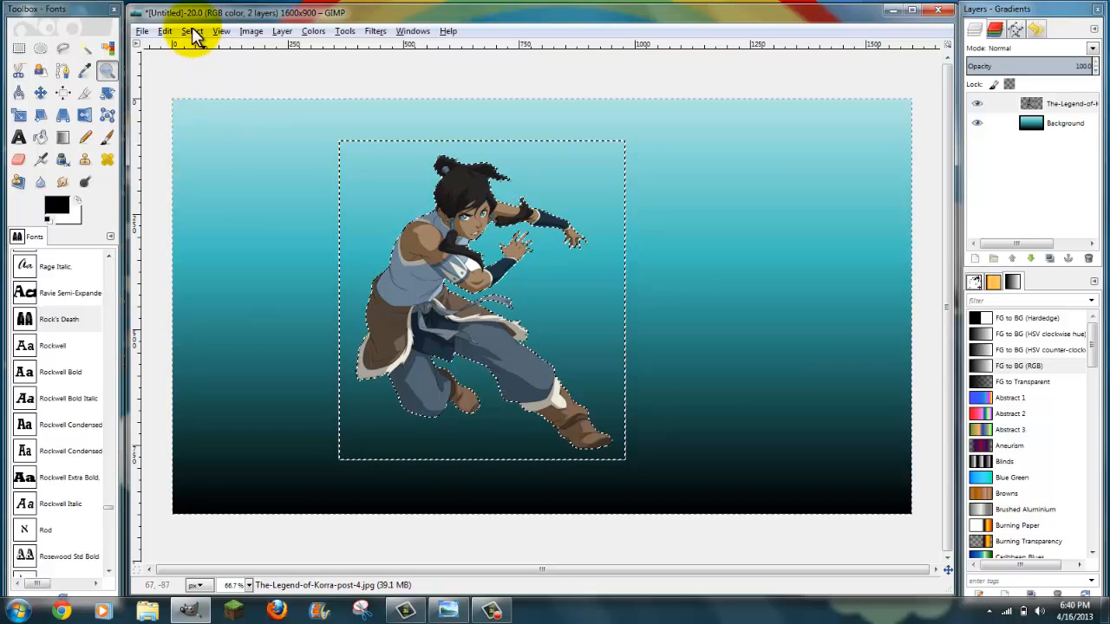
click(191, 31)
click(208, 64)
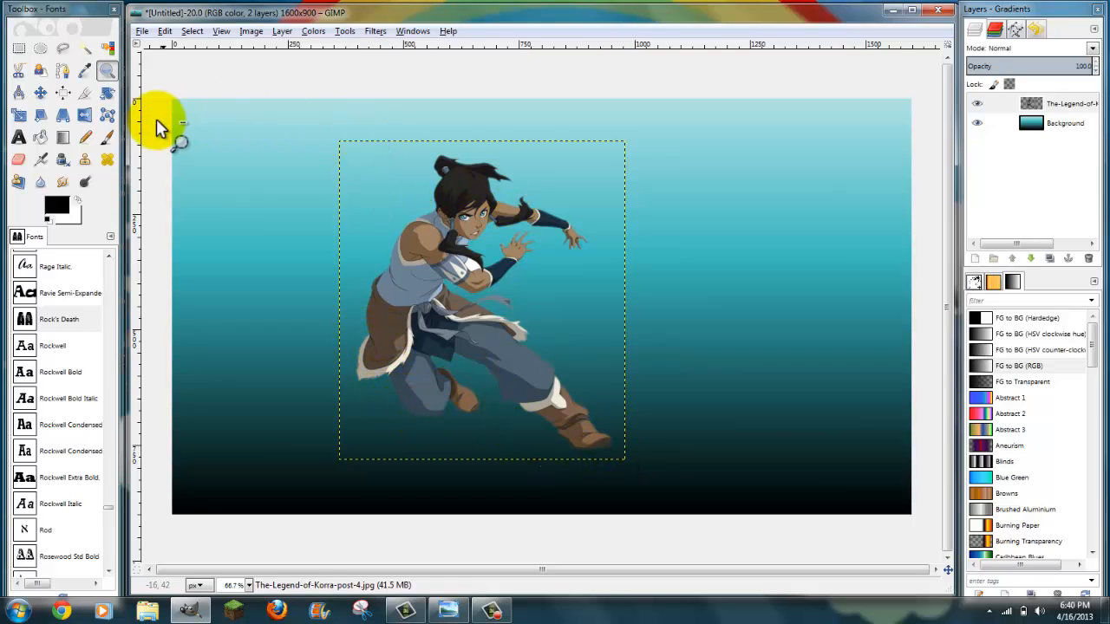
Flip the Korra layer horizontally and reposition it right of the canvas centre.
click(42, 94)
drag(424, 278, 346, 299)
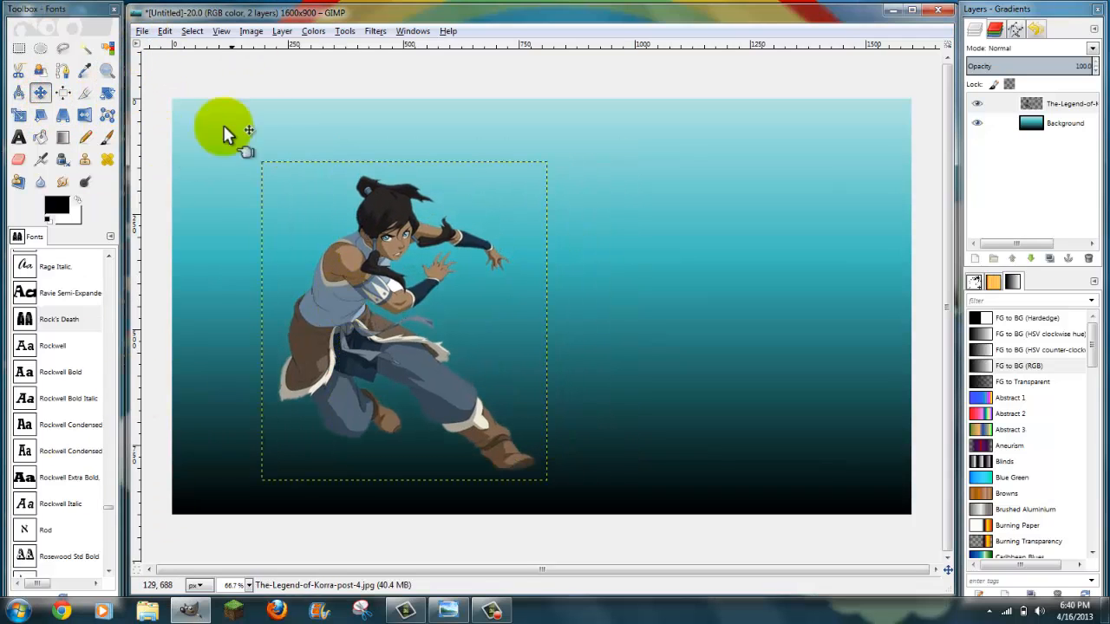
click(89, 112)
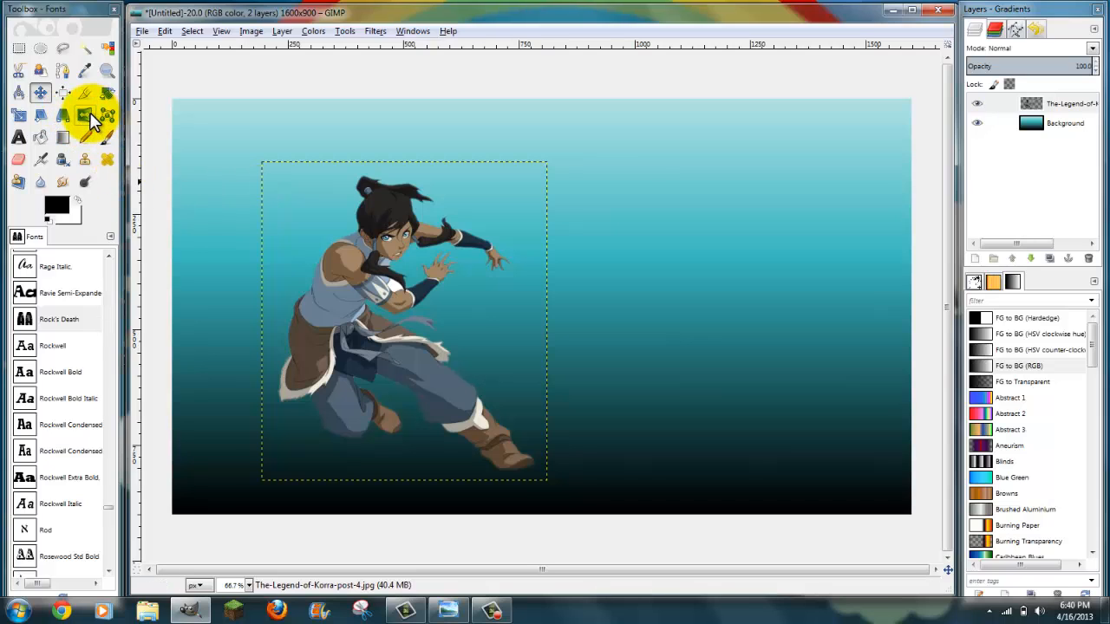
click(989, 328)
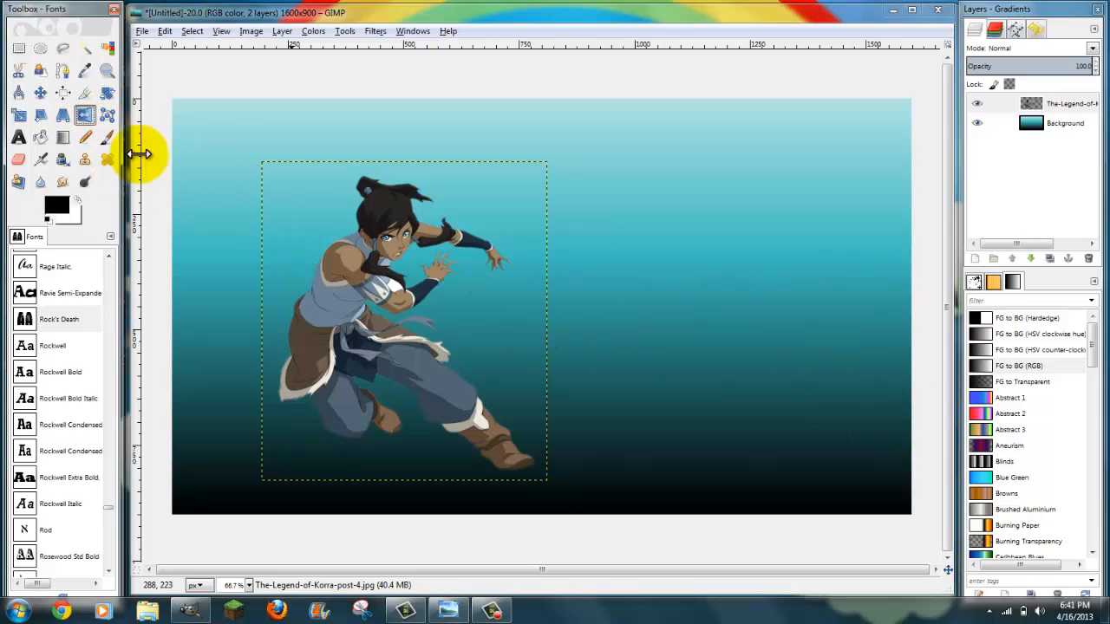
click(82, 116)
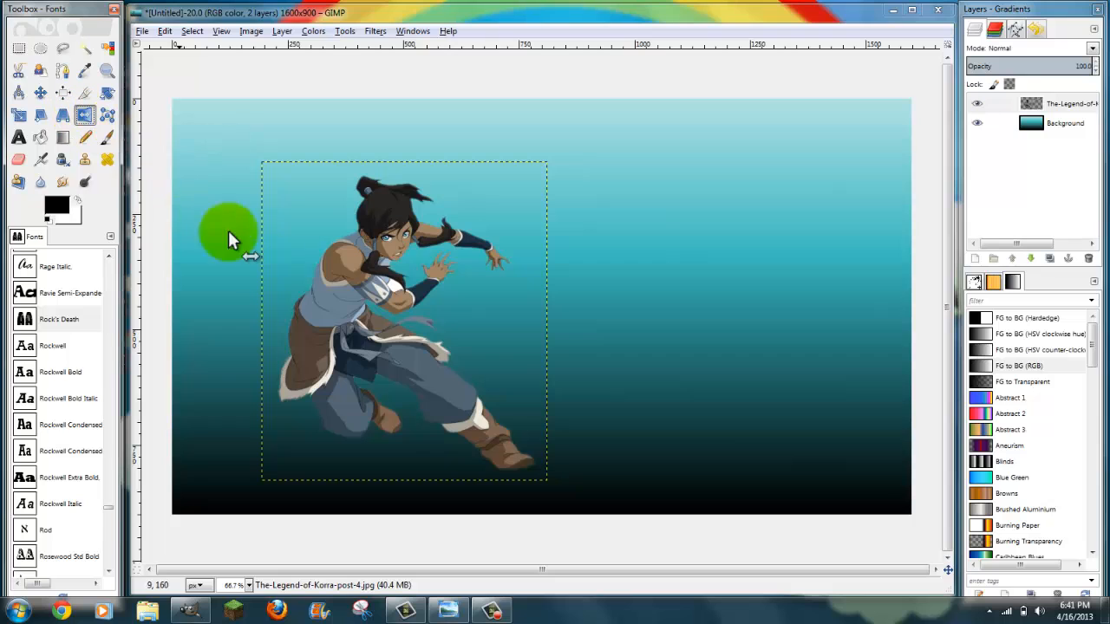
click(349, 305)
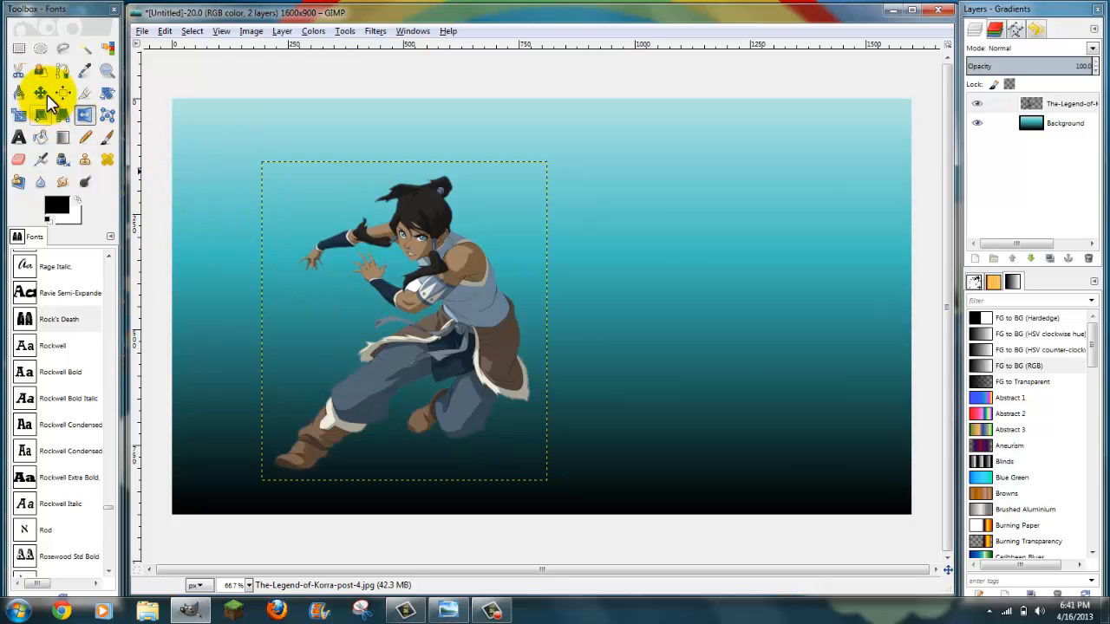
click(46, 96)
drag(489, 314, 694, 316)
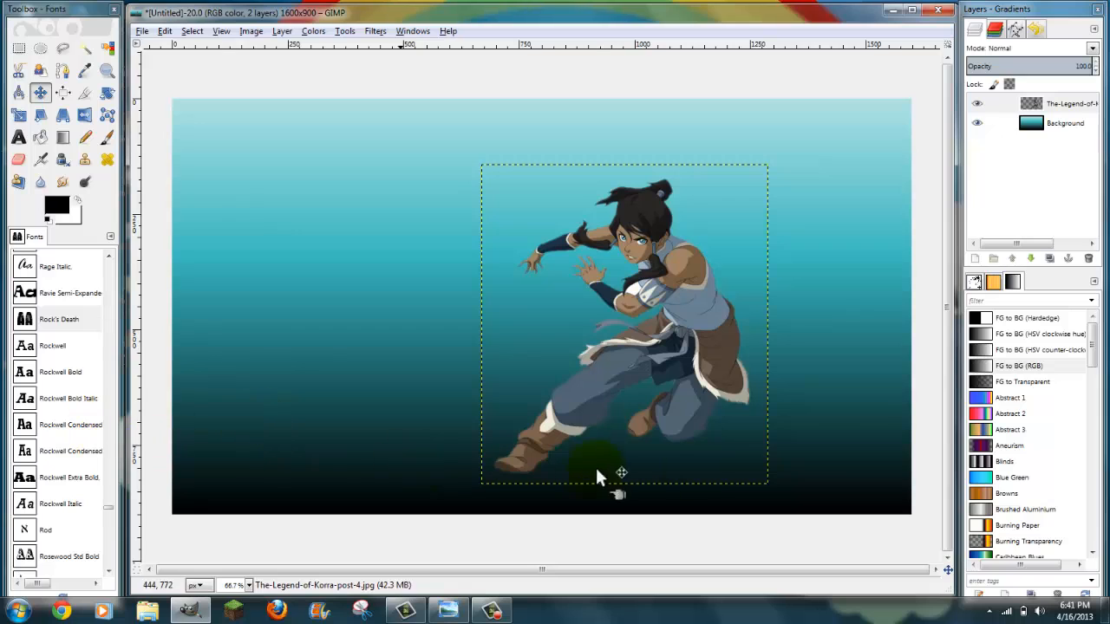
Add a transparent 1600 × 900 layer above Korra and draw black FG to Transparent linear gradients upward from the canvas's bottom edge.
click(983, 258)
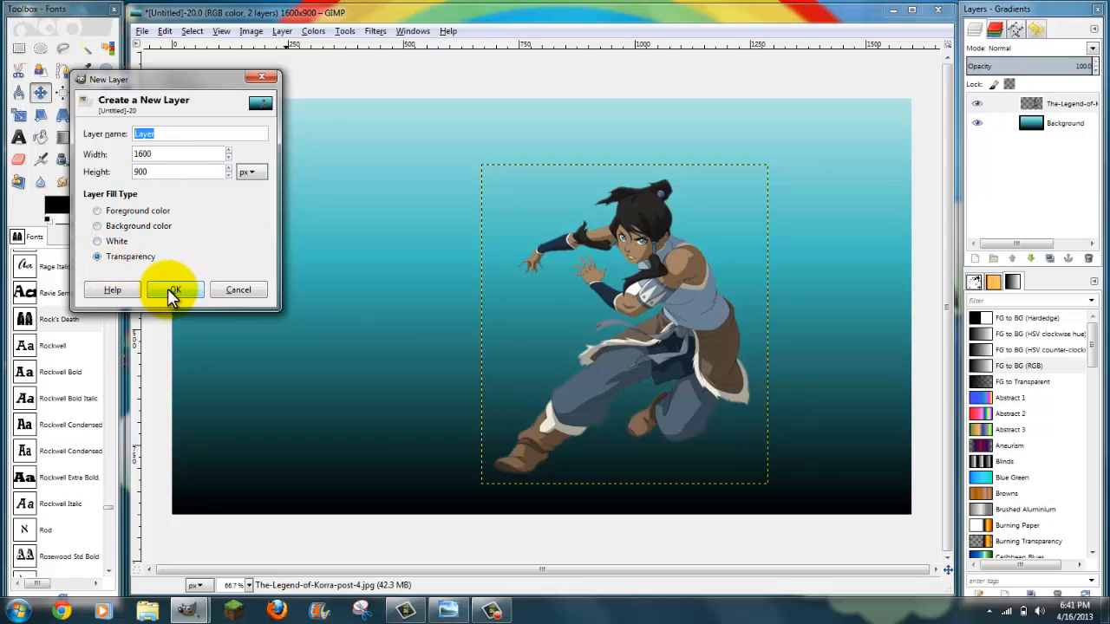
click(171, 289)
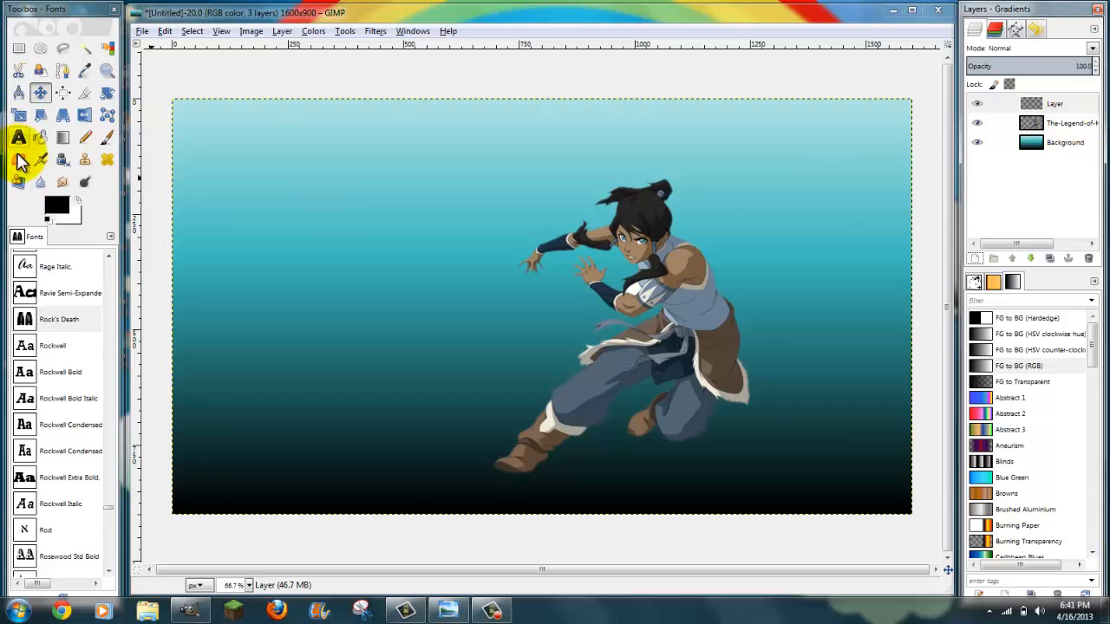
double_click(62, 137)
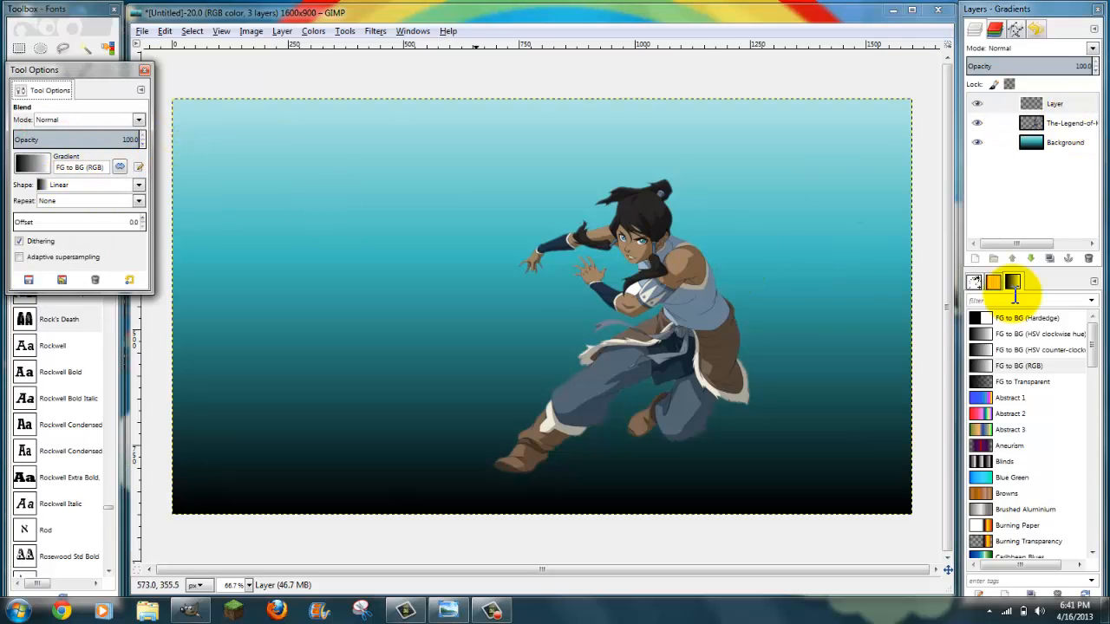
click(1019, 382)
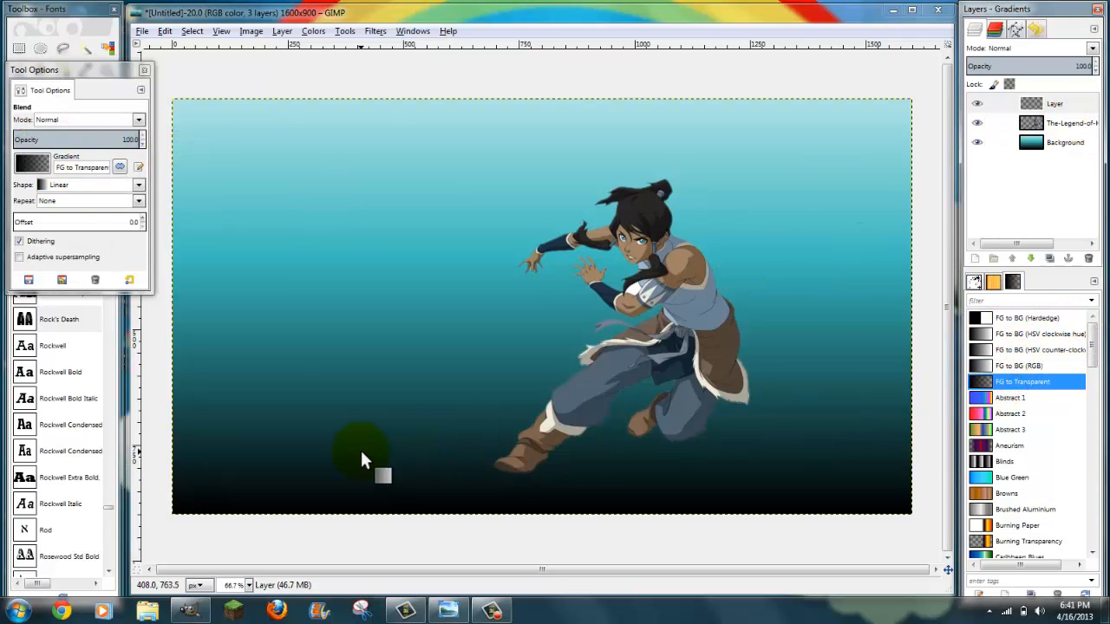
drag(363, 513, 362, 499)
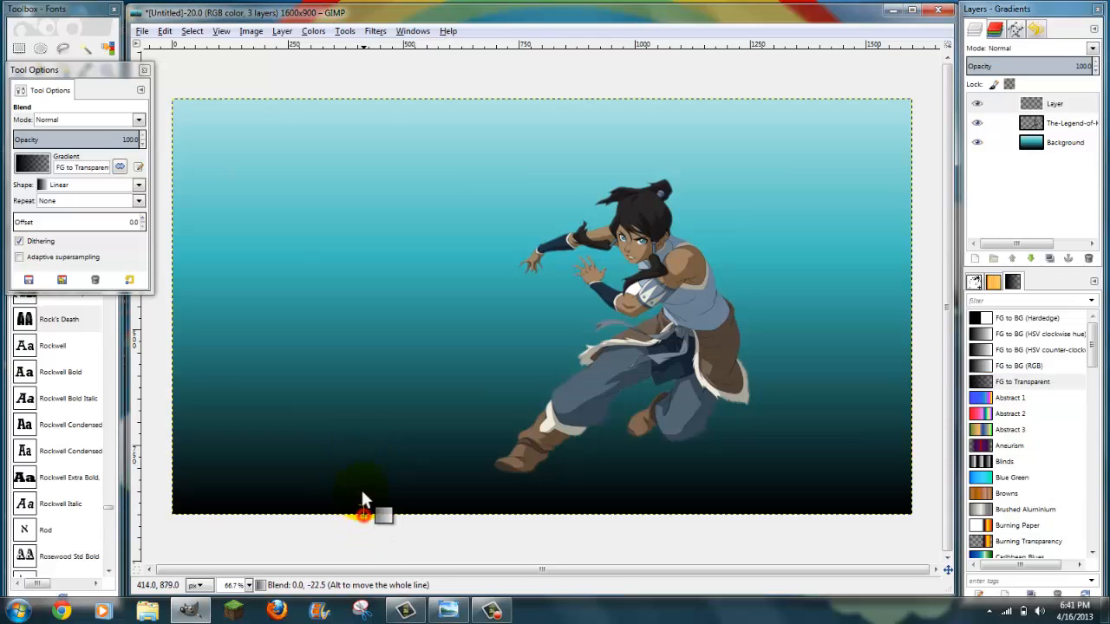
drag(362, 457, 360, 404)
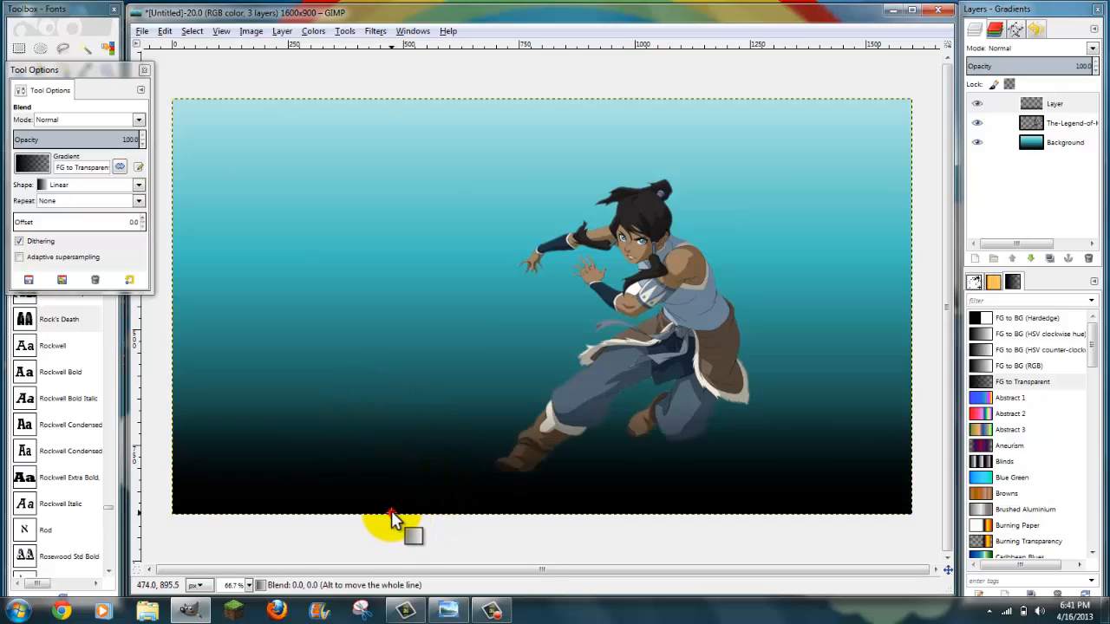
drag(391, 511, 390, 392)
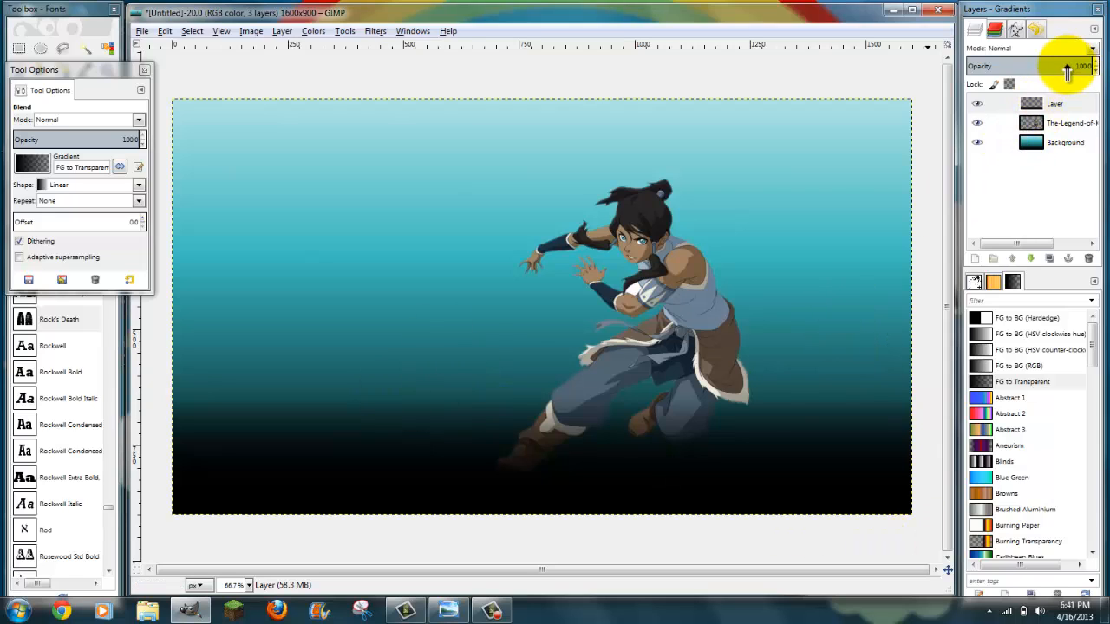
click(141, 68)
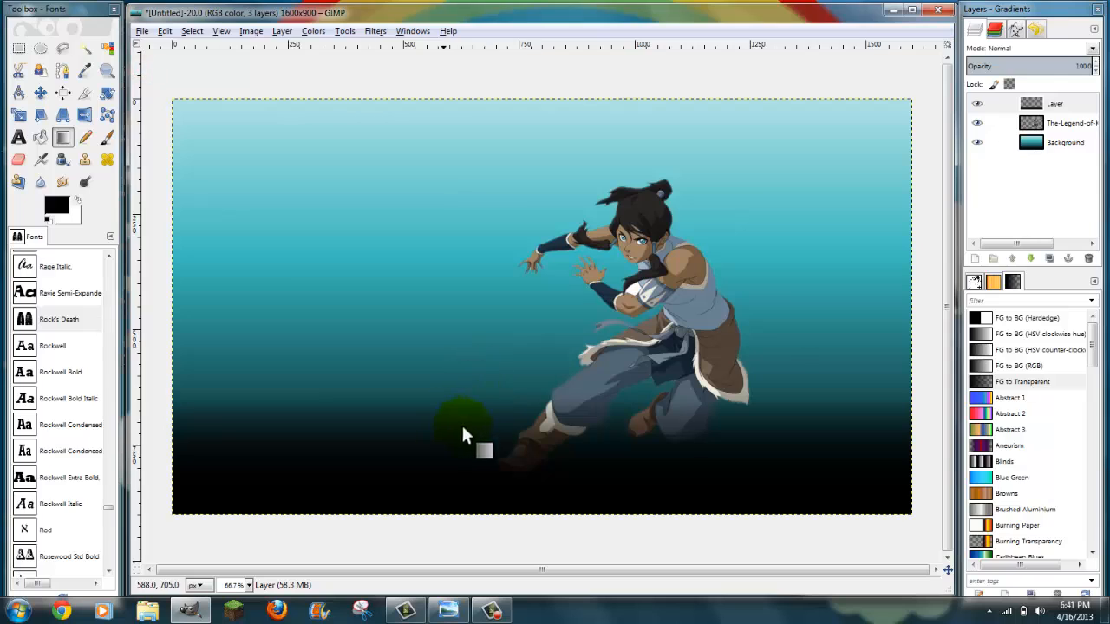
Set the gradient overlay layer's opacity to 83.
click(1084, 66)
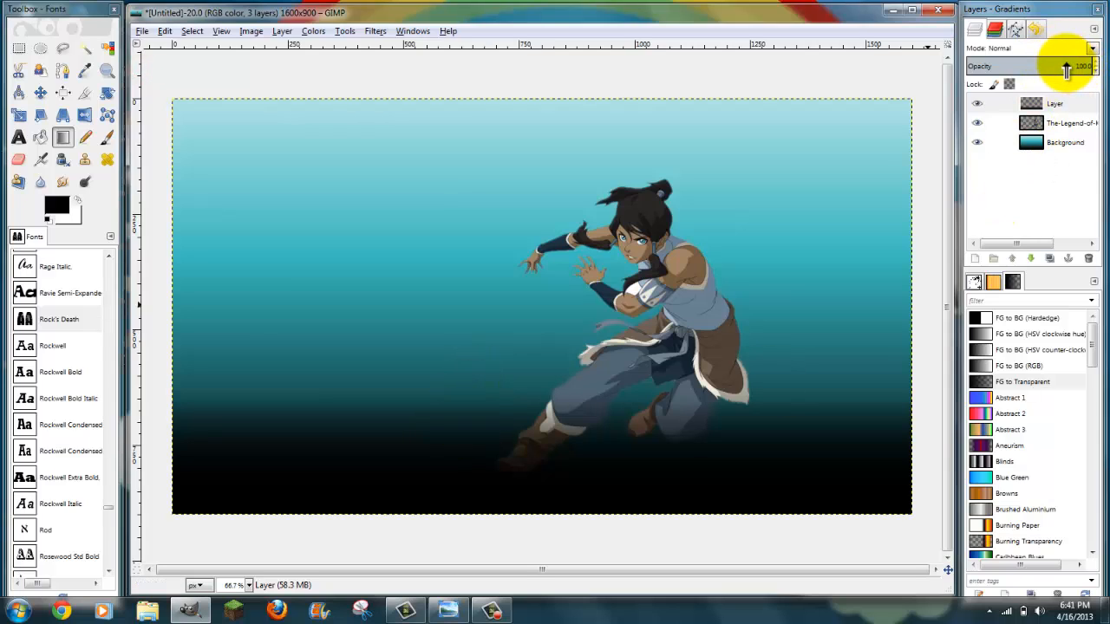
drag(1066, 69, 1064, 66)
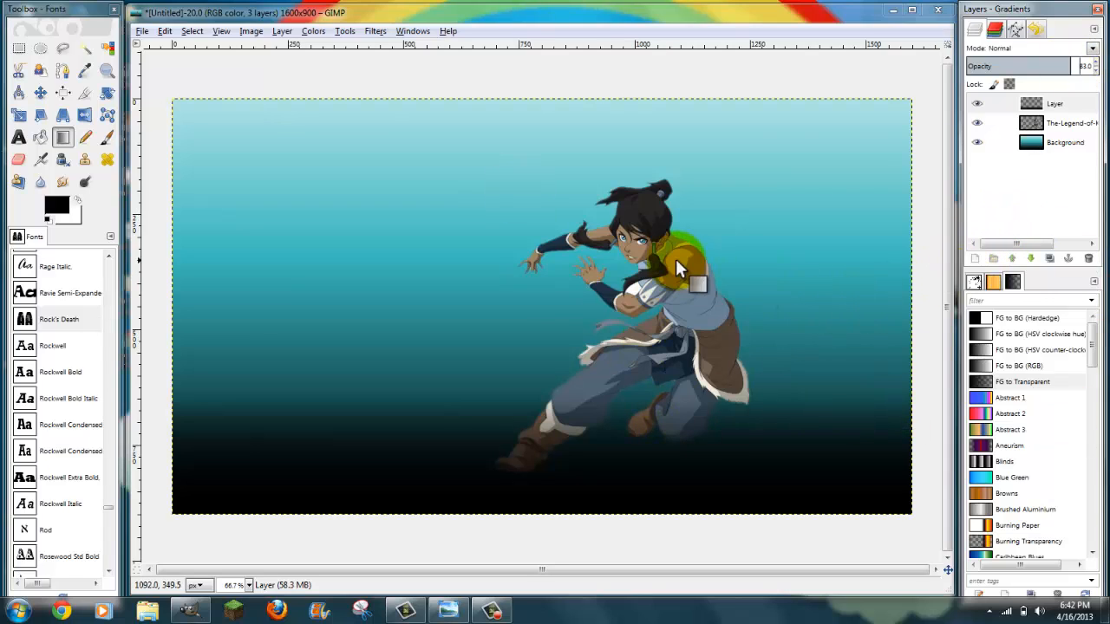
Show the brushes, add another transparent 1600 × 900 layer and move it between the Korra layer and the Background.
click(973, 284)
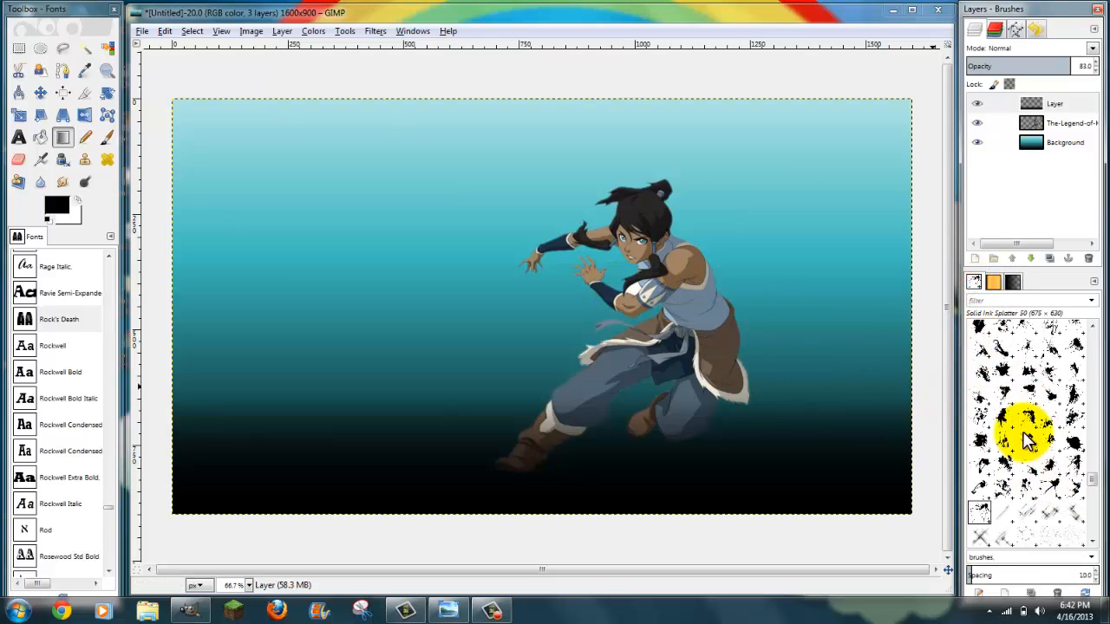
click(978, 263)
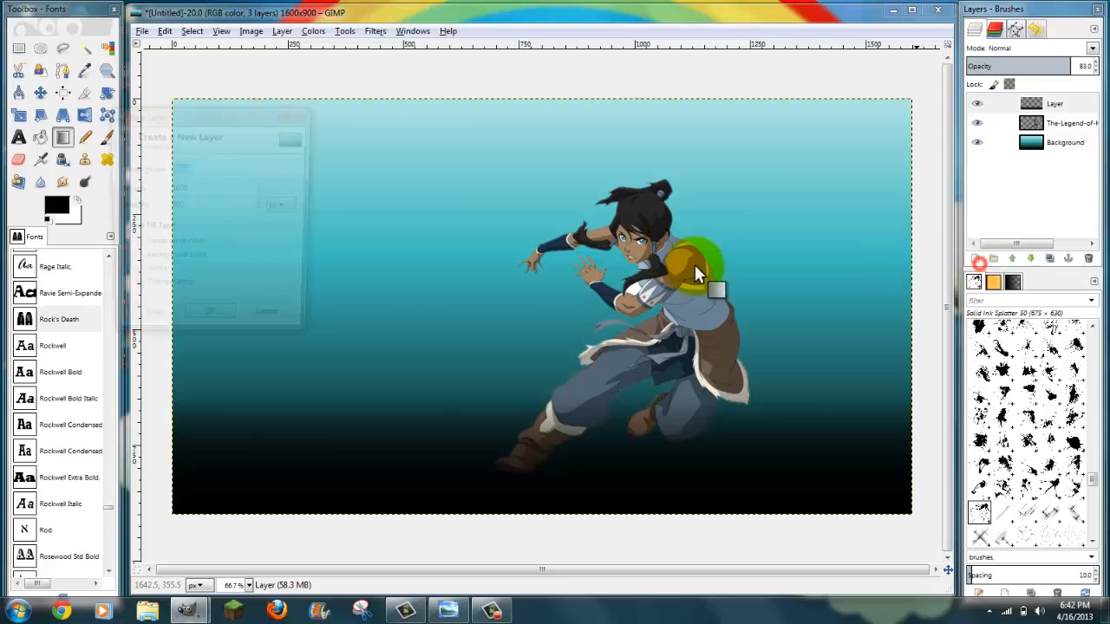
click(210, 325)
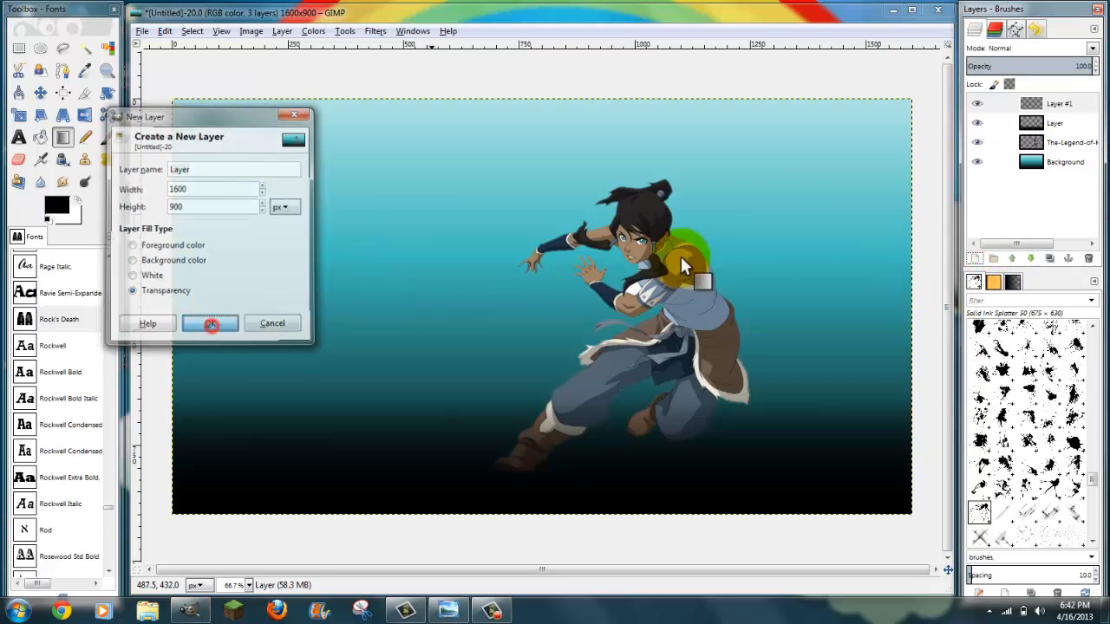
click(1029, 258)
click(1028, 259)
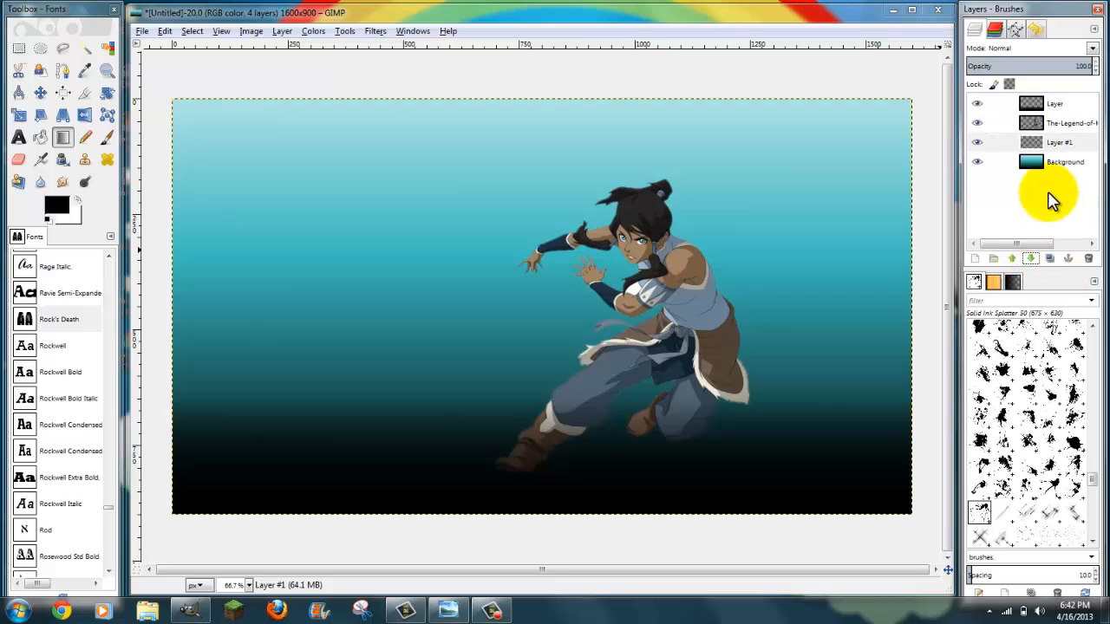
Try a black Paintbrush stamp with Solid Ink Splatter 50 behind Korra, and undo it.
click(106, 137)
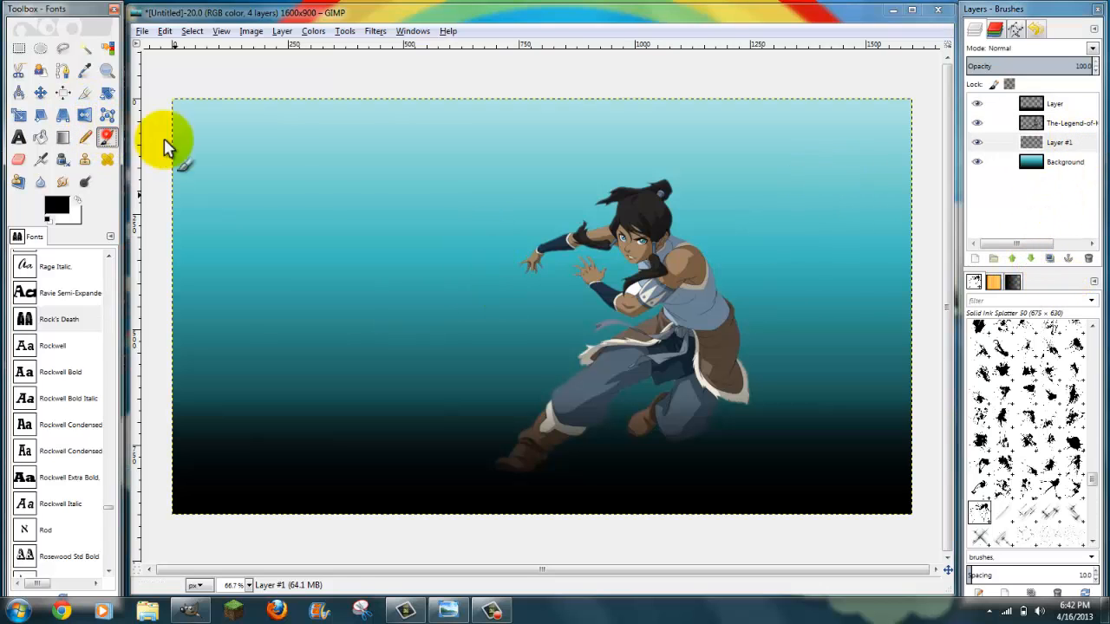
click(627, 281)
click(1023, 466)
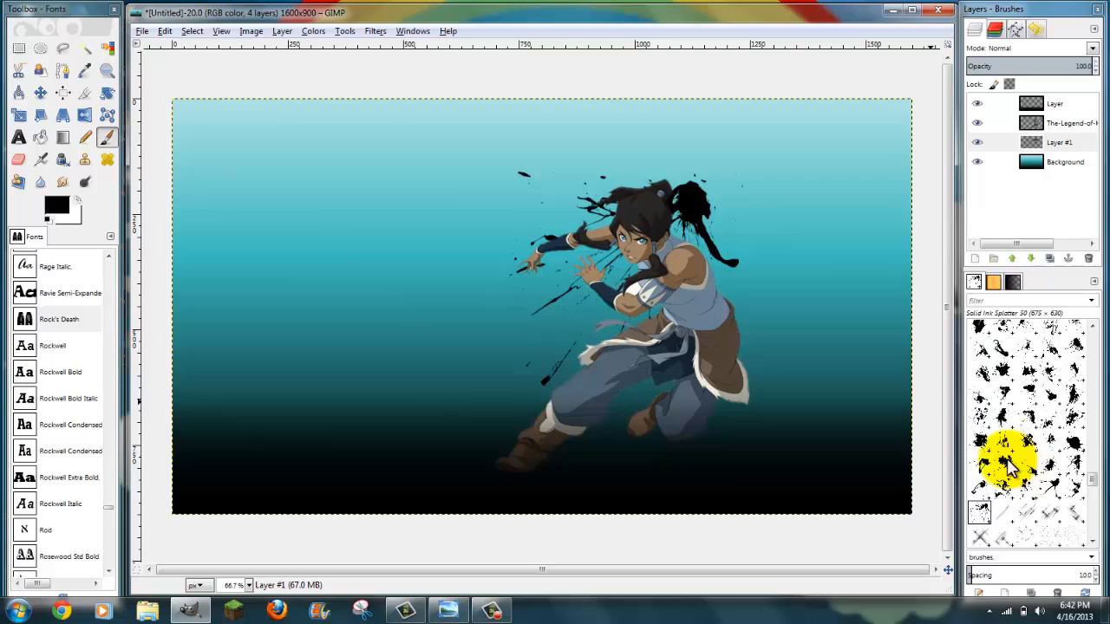
key(ctrl+z)
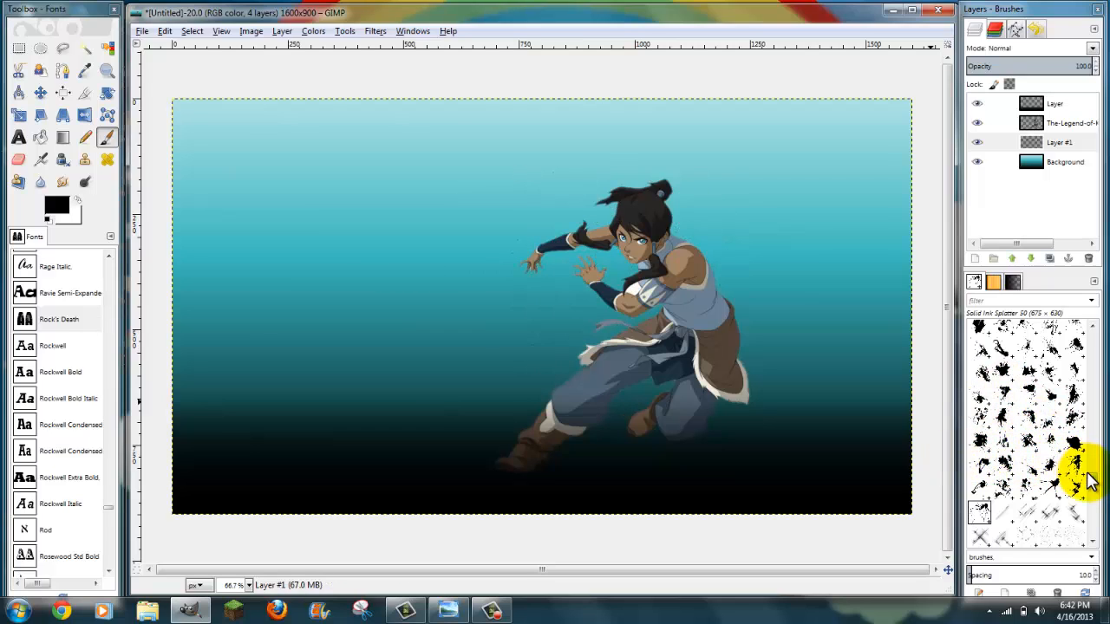
Choose the Solid Ink Splatter - 36 brush and stamp it in black at size 504.04 behind Korra's upper body.
drag(1092, 484, 1092, 475)
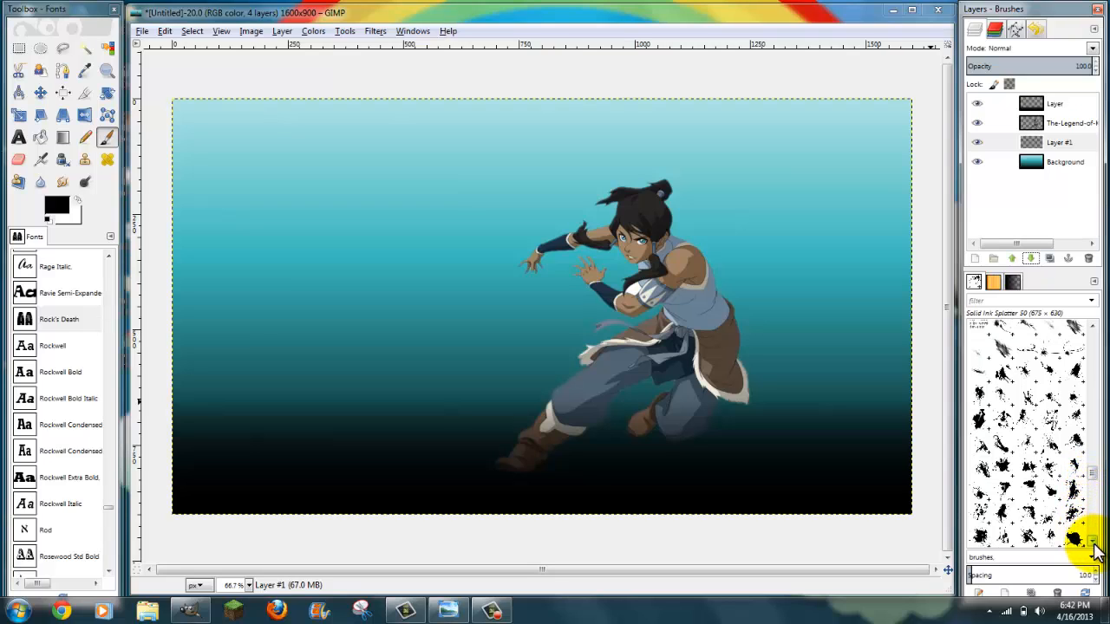
click(1093, 543)
click(1092, 542)
click(1092, 543)
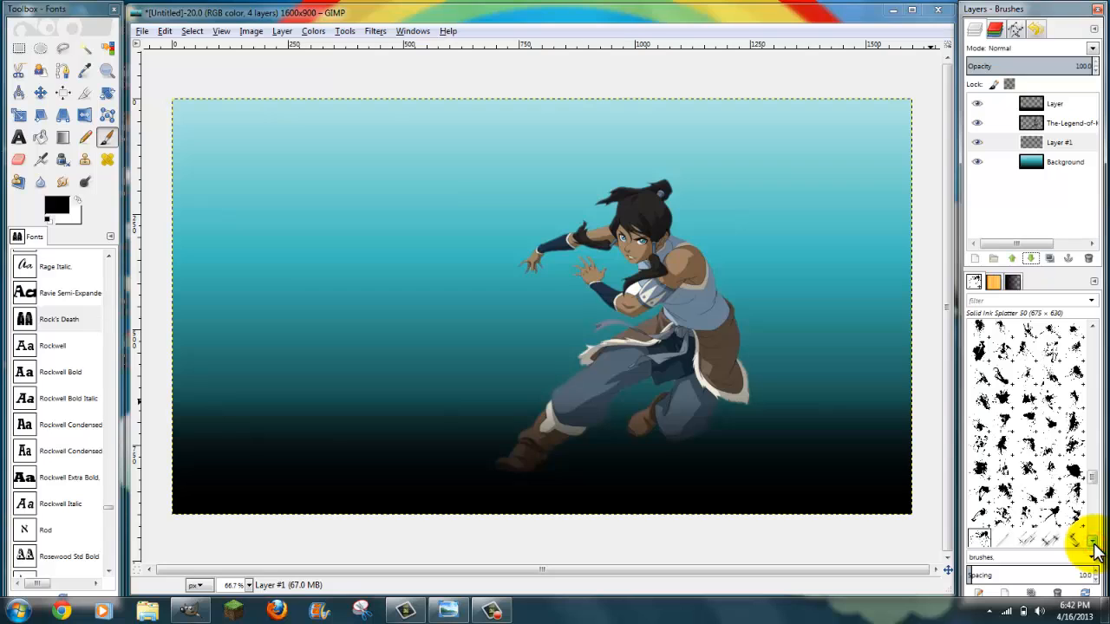
click(1090, 330)
click(1091, 329)
click(1090, 330)
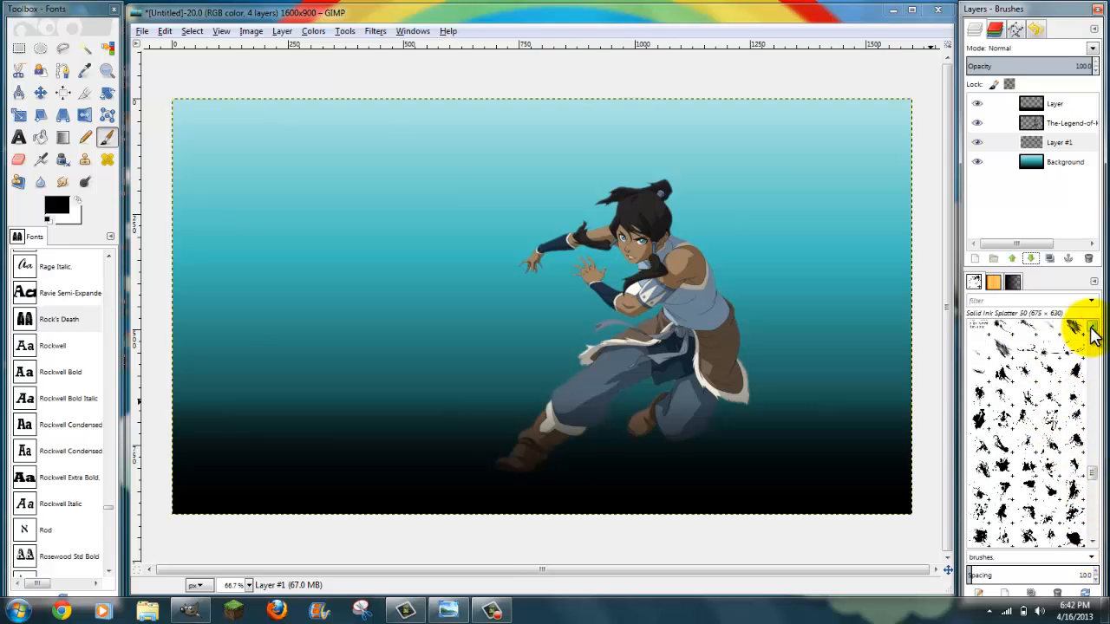
click(980, 512)
mouse_move(598, 369)
mouse_down()
mouse_move(641, 296)
mouse_move(672, 300)
mouse_move(655, 306)
mouse_move(671, 315)
mouse_move(642, 312)
mouse_up()
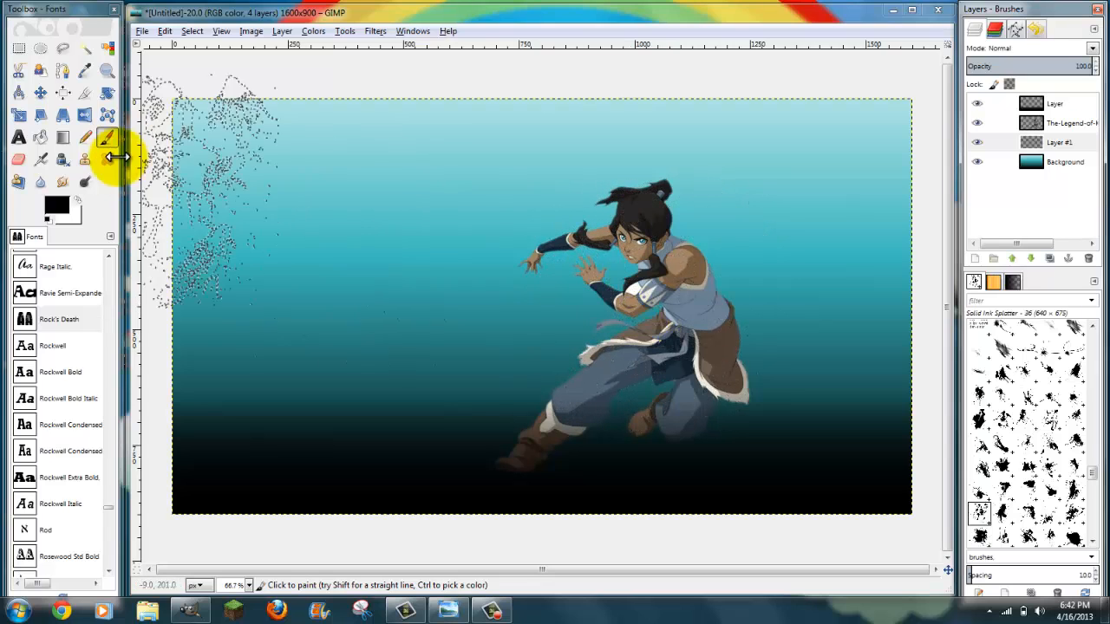
double_click(101, 136)
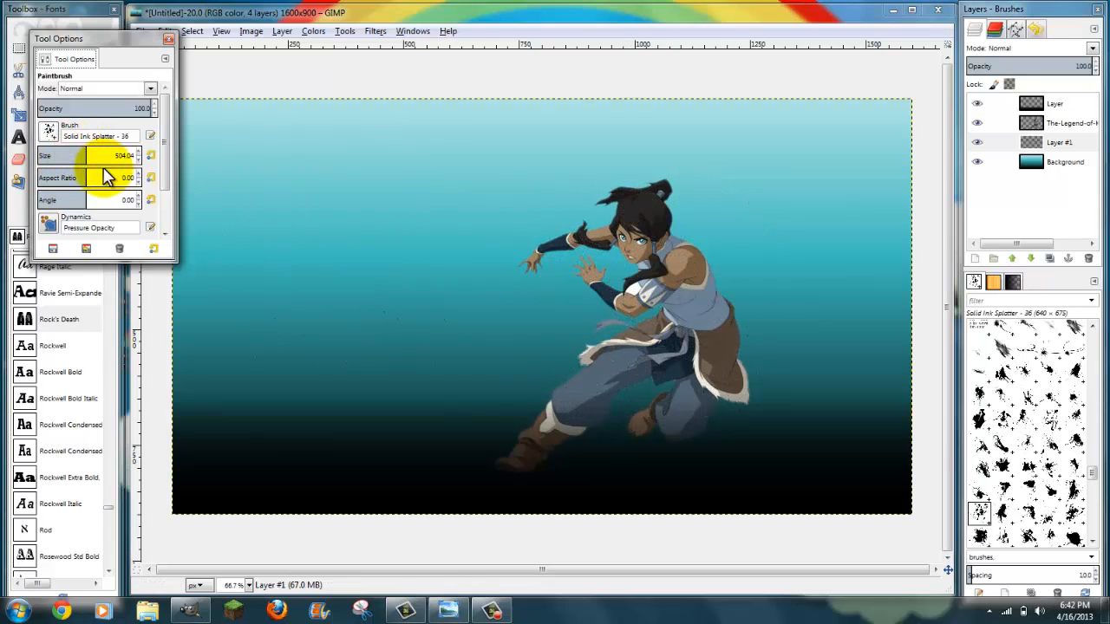
mouse_move(663, 308)
mouse_down()
mouse_move(700, 334)
mouse_move(650, 304)
mouse_move(656, 427)
mouse_move(630, 284)
mouse_move(678, 287)
mouse_move(693, 319)
mouse_up()
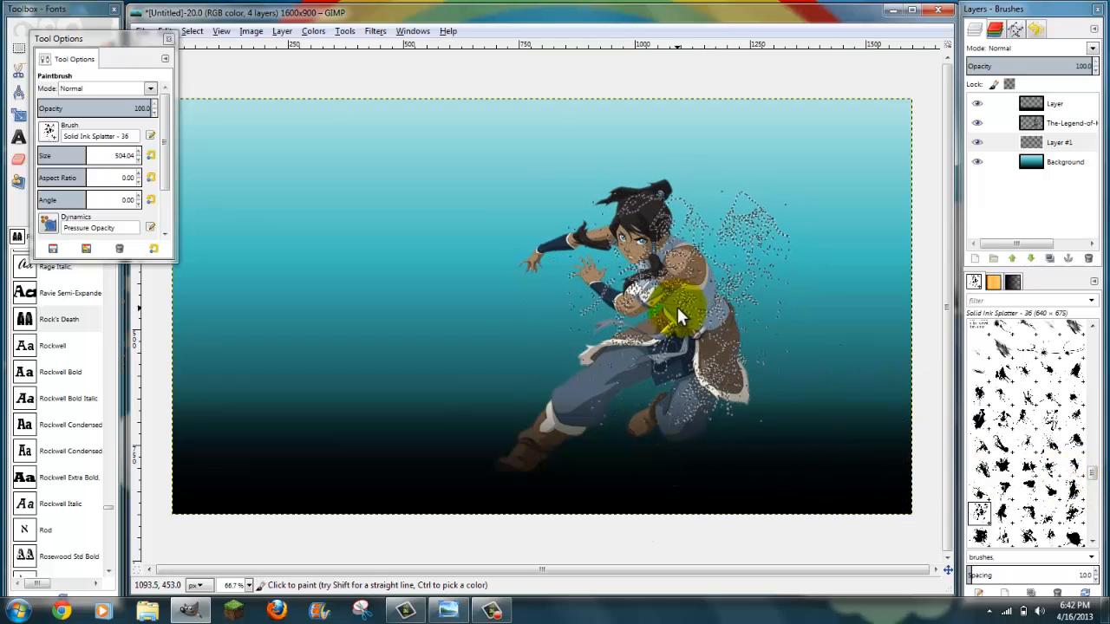
click(675, 307)
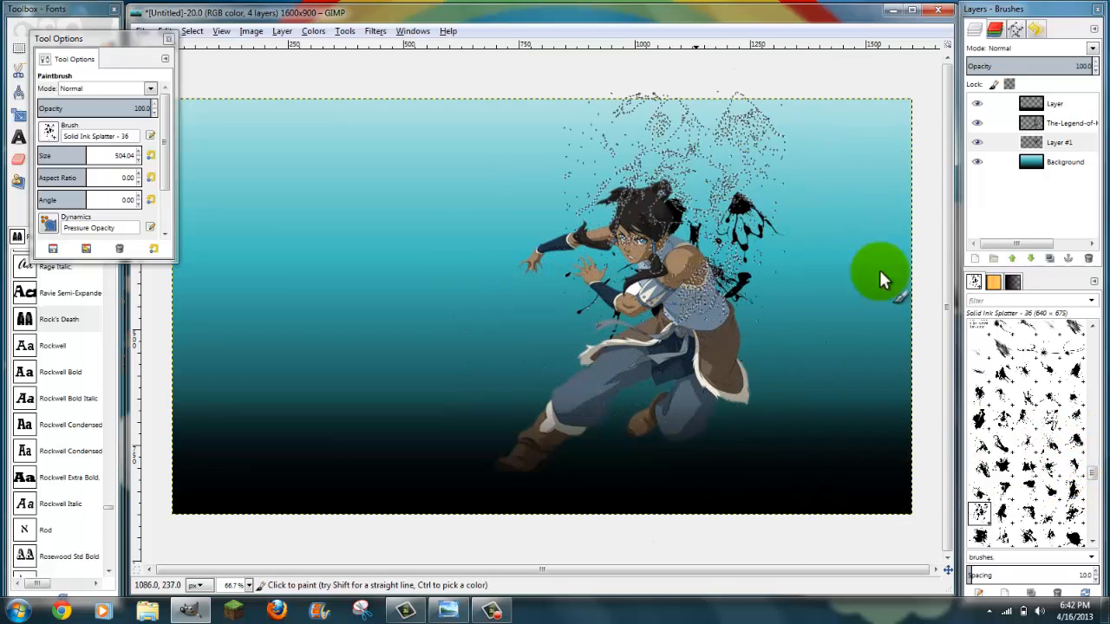
Stamp Solid Ink Splatter 39 at the canvas's upper left and Solid Ink Splatter - 4 at its lower-left edge.
click(1075, 537)
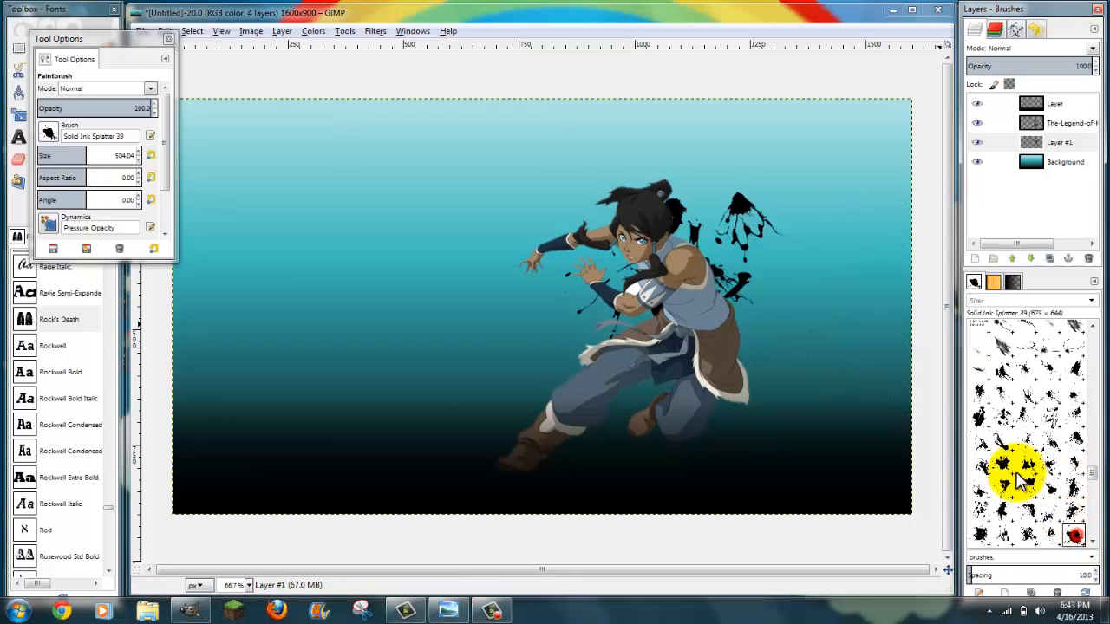
click(355, 128)
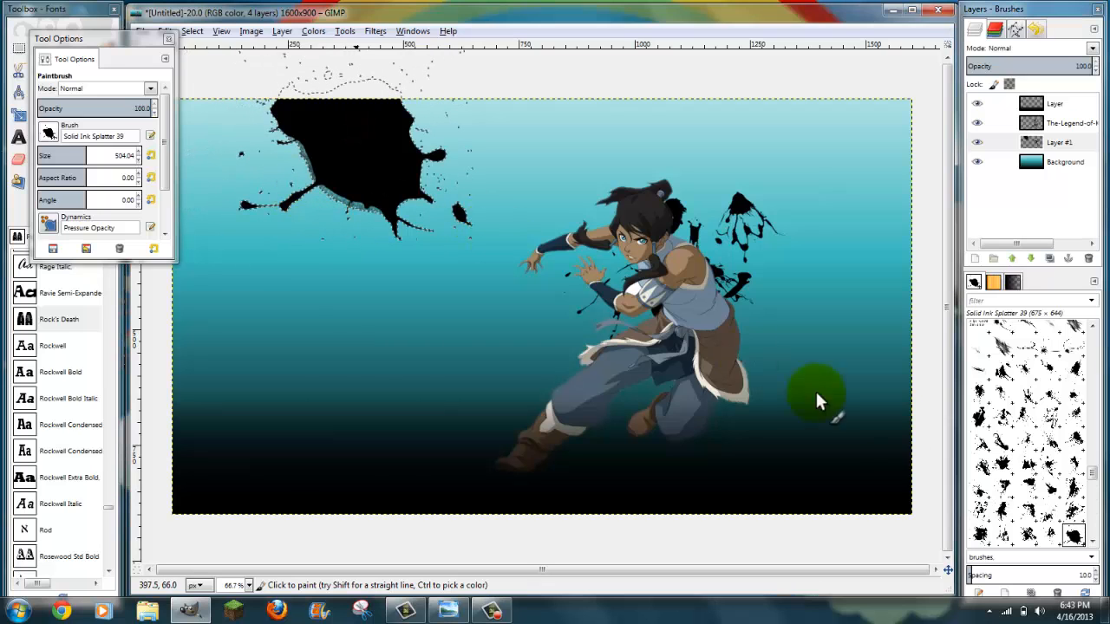
click(1044, 518)
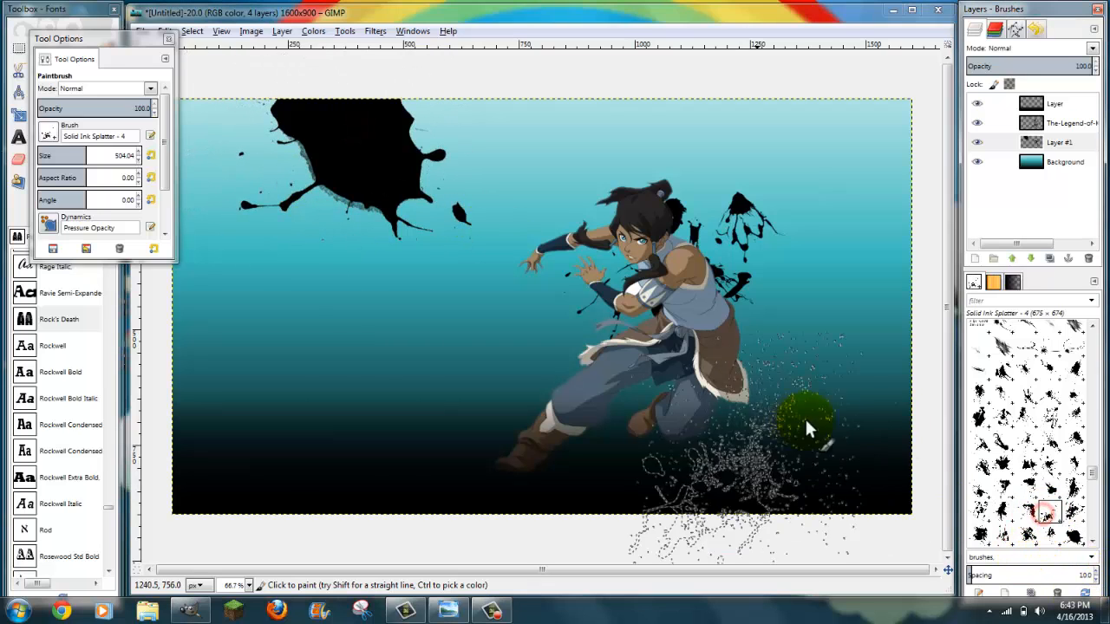
click(205, 397)
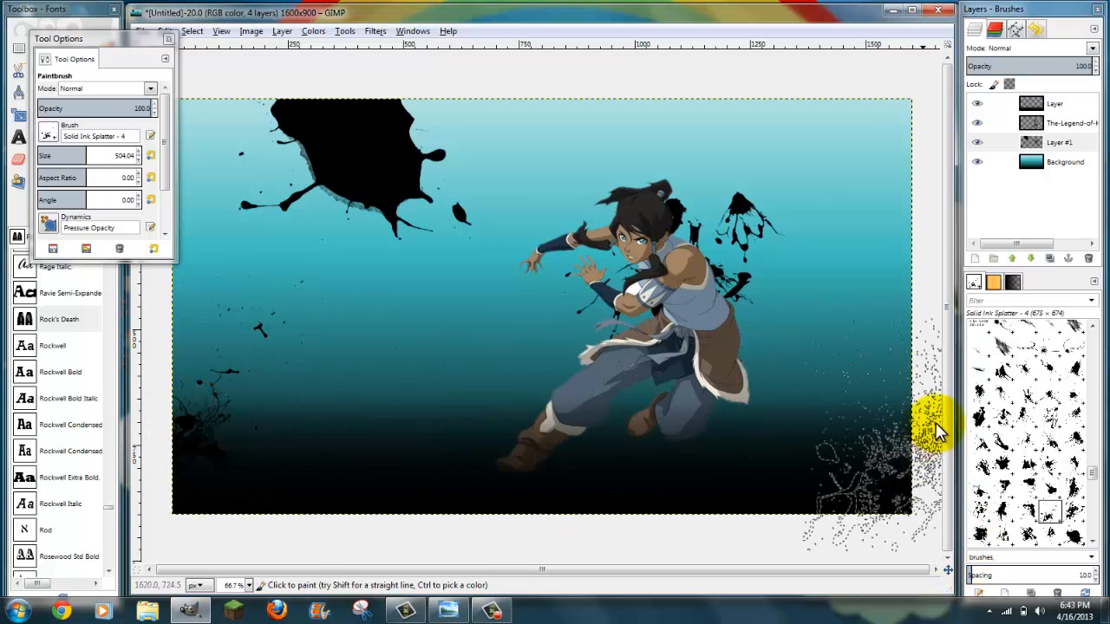
Stamp Solid Ink Splatter - 25 in the canvas's upper-right corner and set the splatter layer's opacity to 23.6.
click(1051, 442)
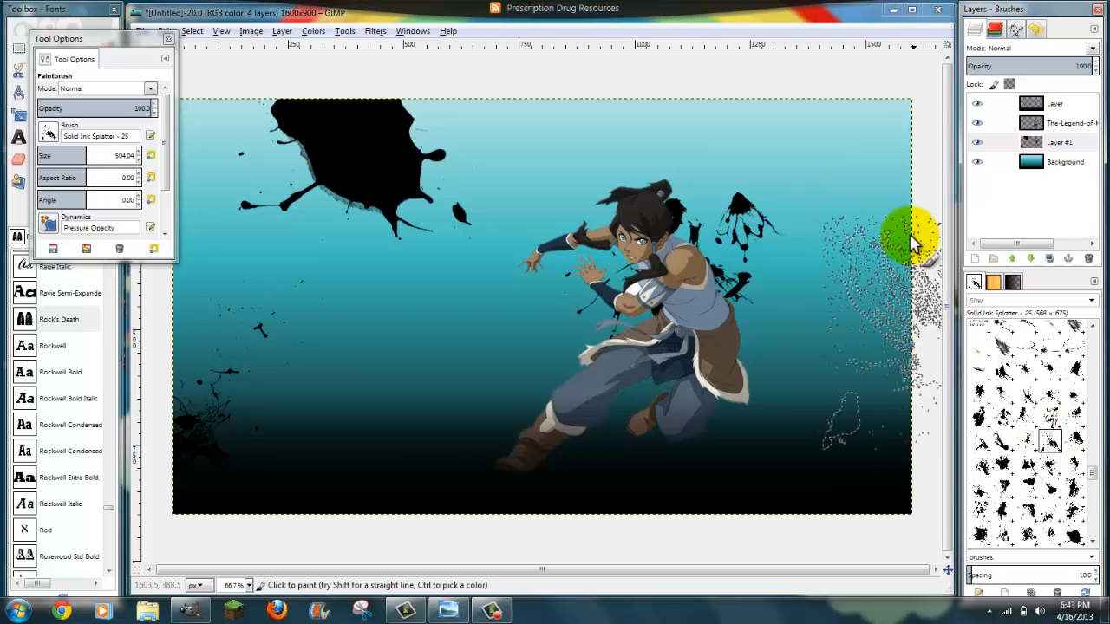
click(914, 178)
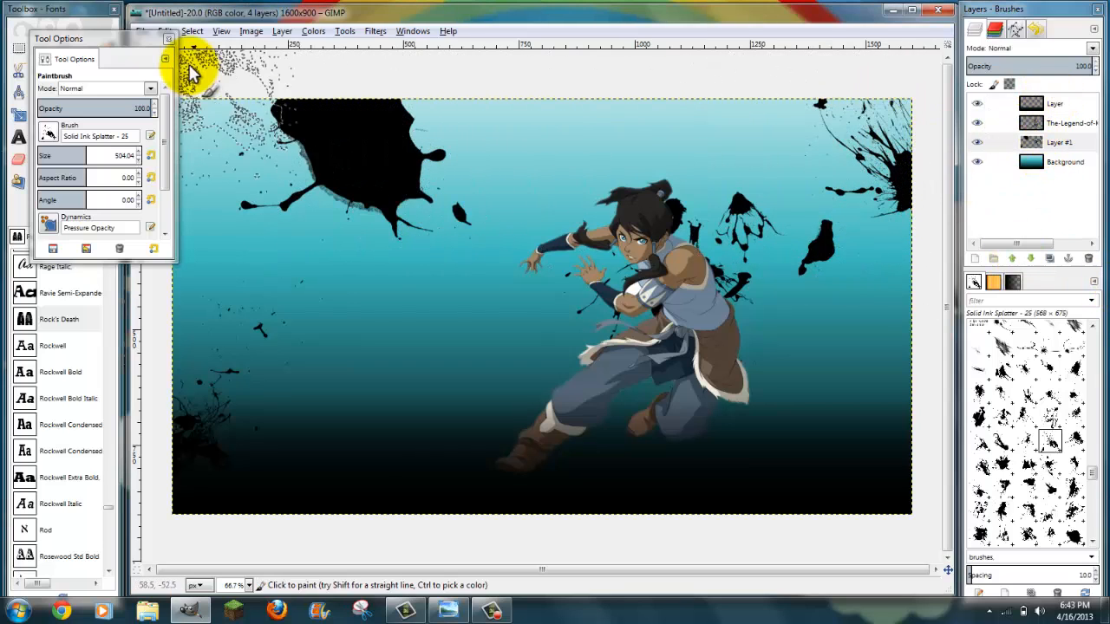
click(167, 39)
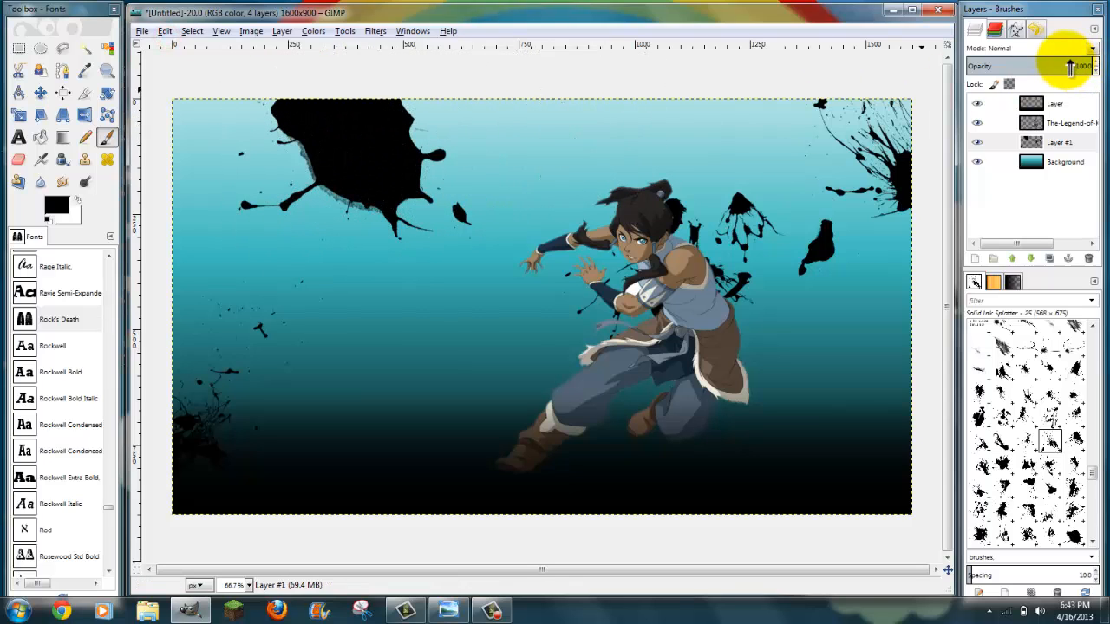
drag(1071, 69, 1003, 65)
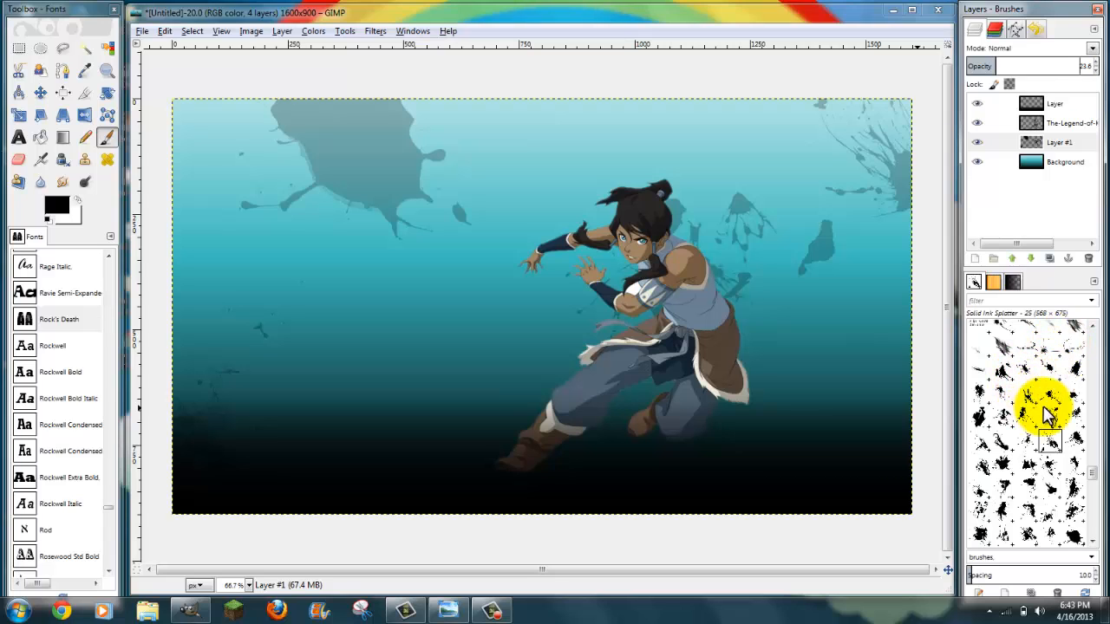
Stamp the Solid Ink Splatter - 10 brush on the splatter layer, in the lower area left of Korra's outstretched leg.
click(980, 510)
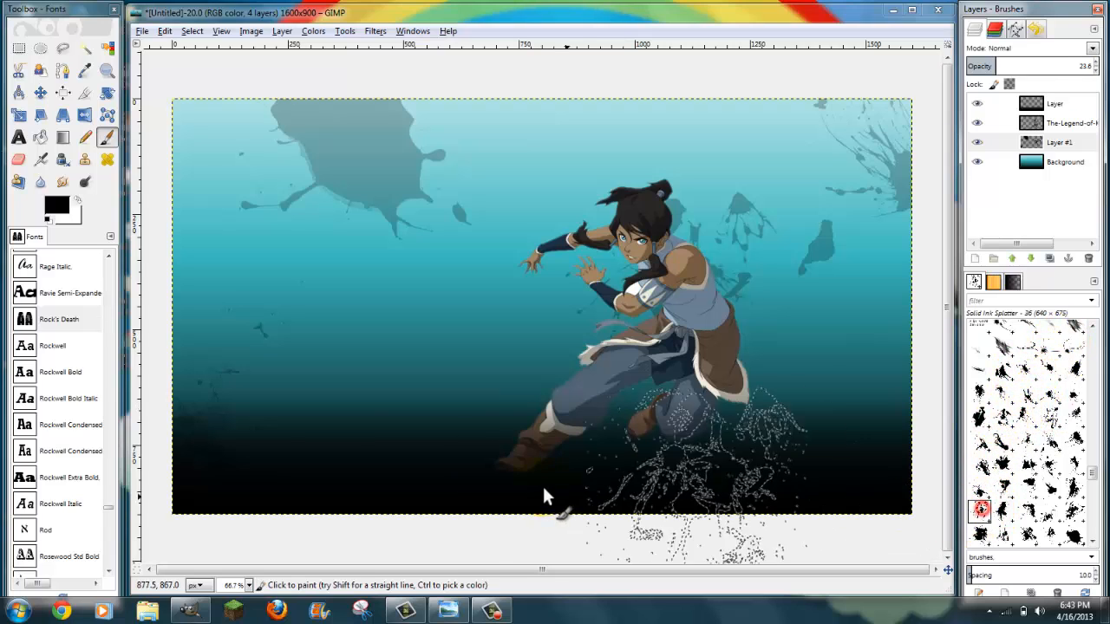
click(1025, 370)
click(430, 425)
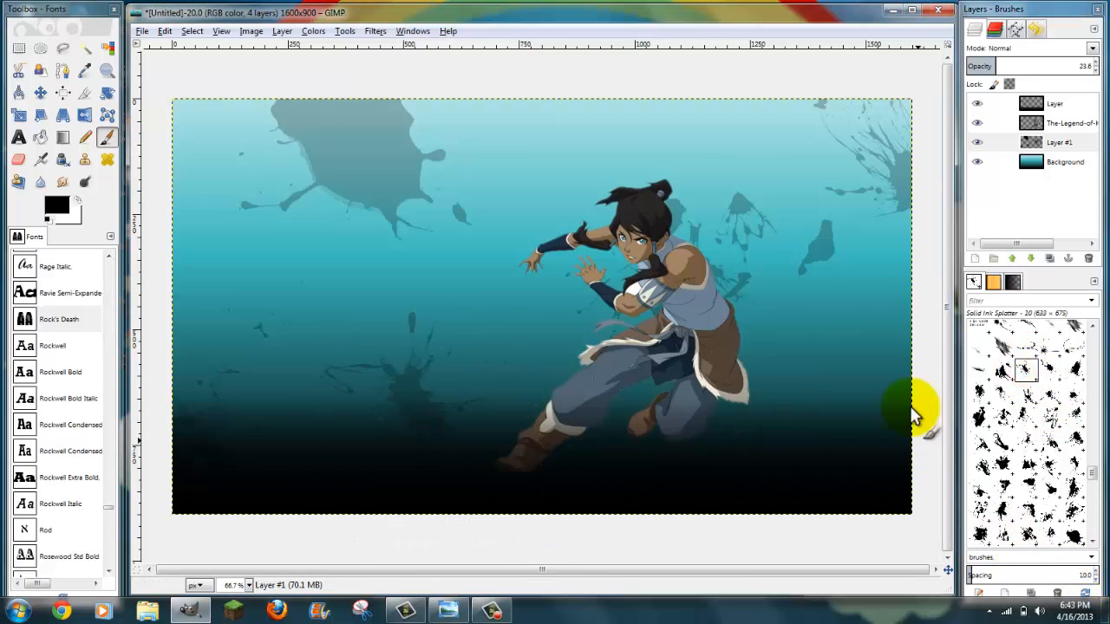
click(642, 70)
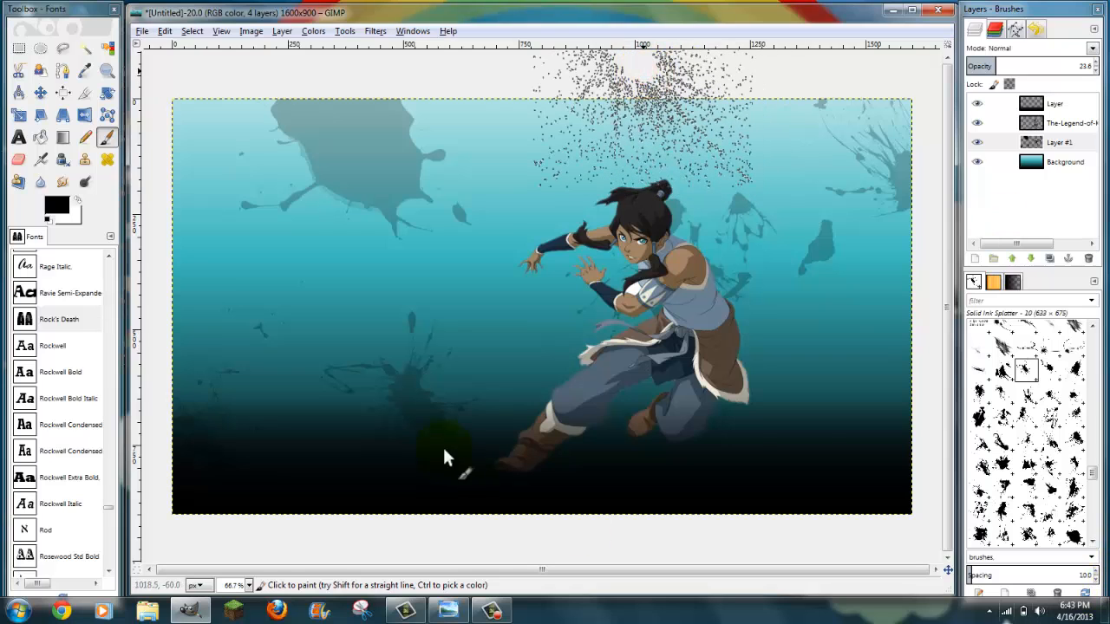
Add the mheYiZa.jpg texture from the Desktop as a layer and lower it beneath the ink splatter layer.
click(1001, 345)
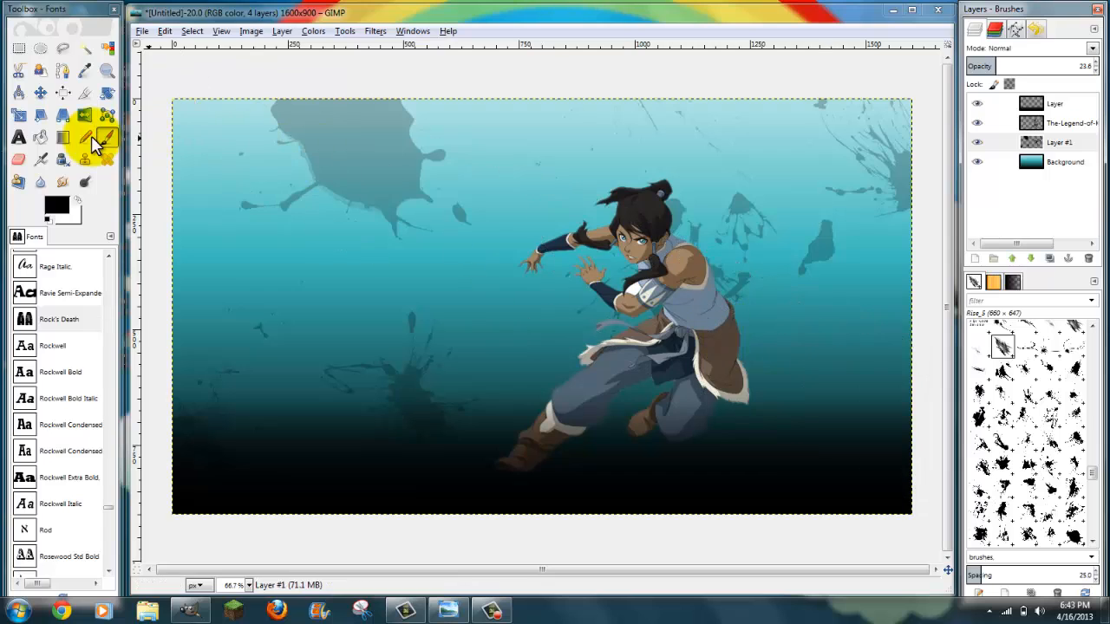
click(141, 33)
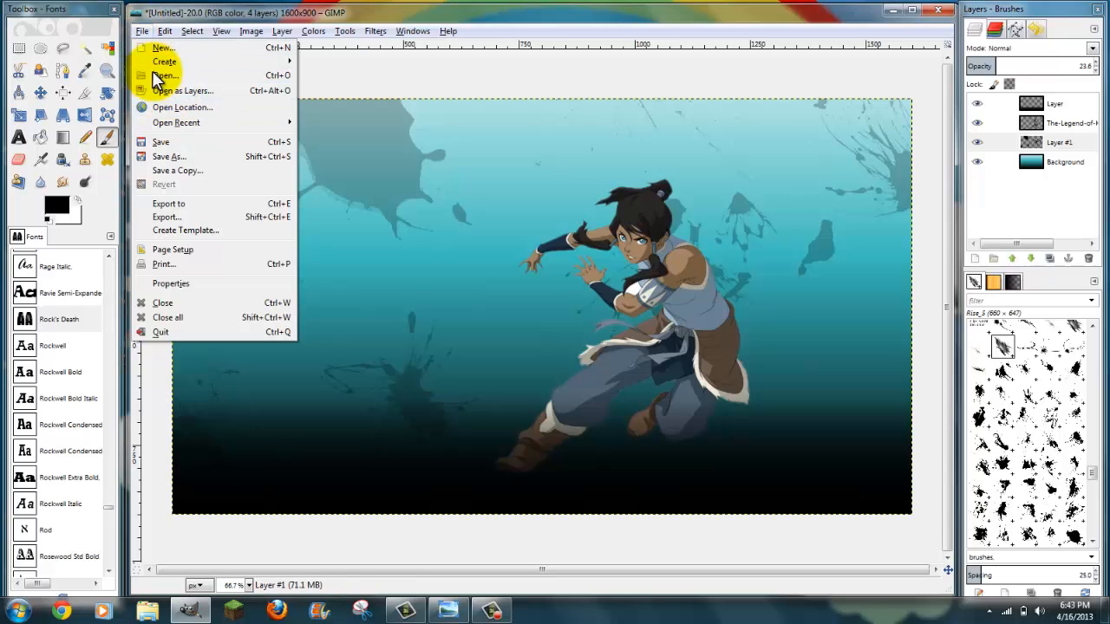
click(170, 92)
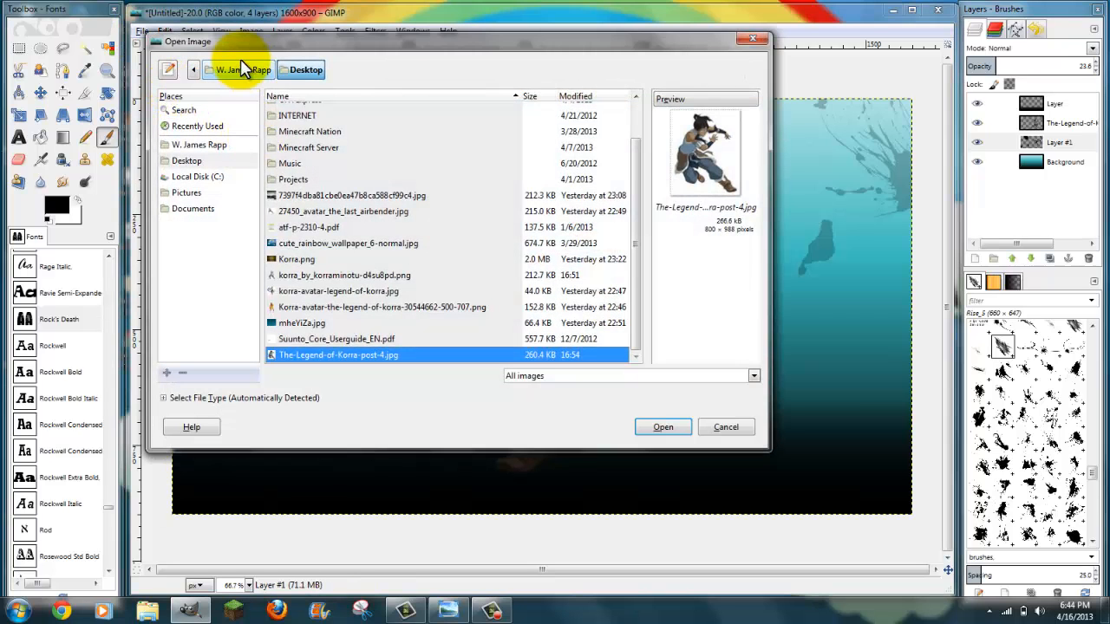
click(297, 325)
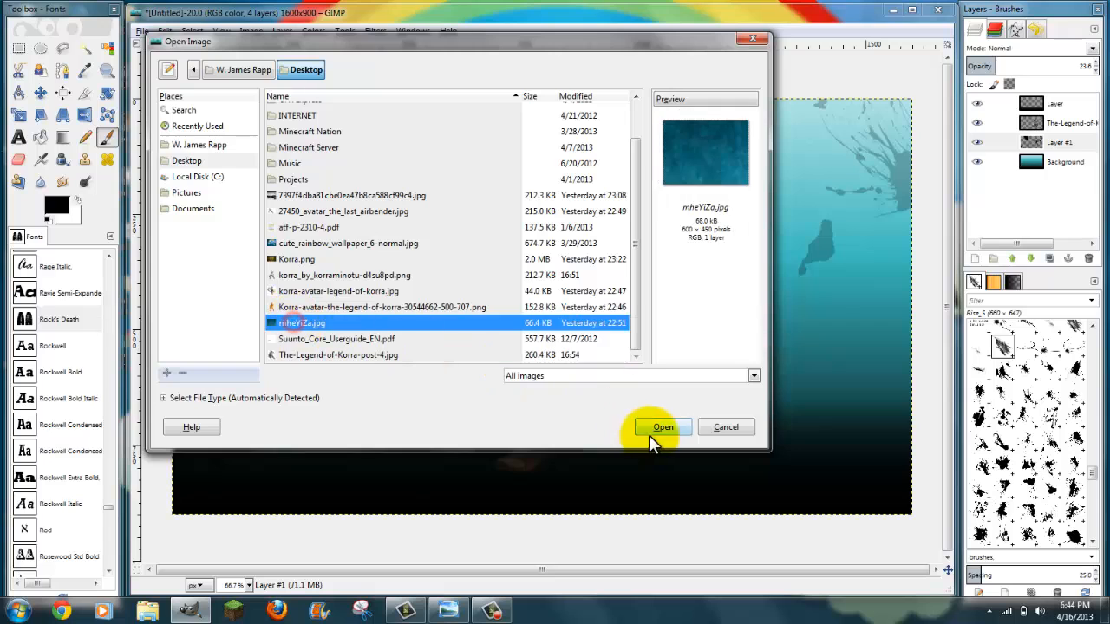
click(659, 429)
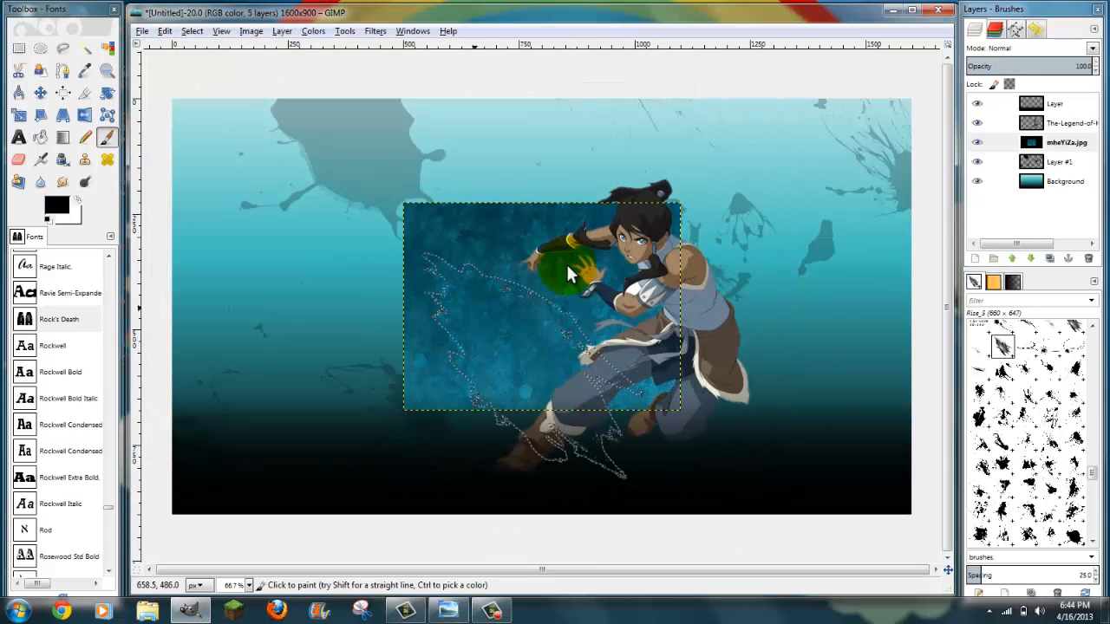
click(1031, 261)
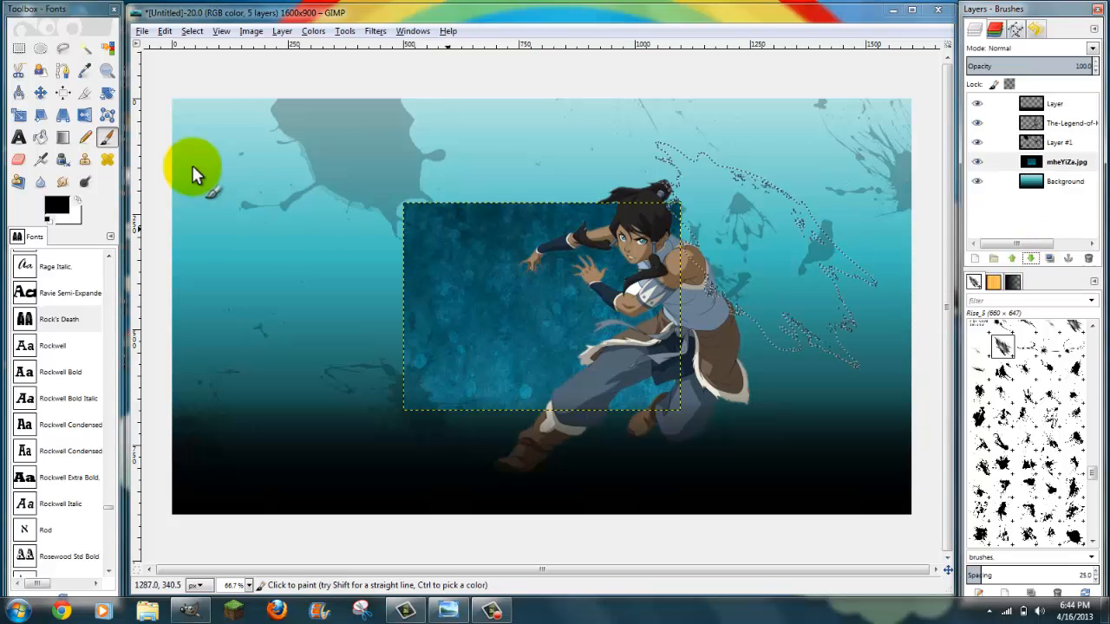
Scale the mheYiZa.jpg texture layer to about 1631 × 917 px so it covers the whole canvas.
click(18, 114)
drag(410, 205, 165, 91)
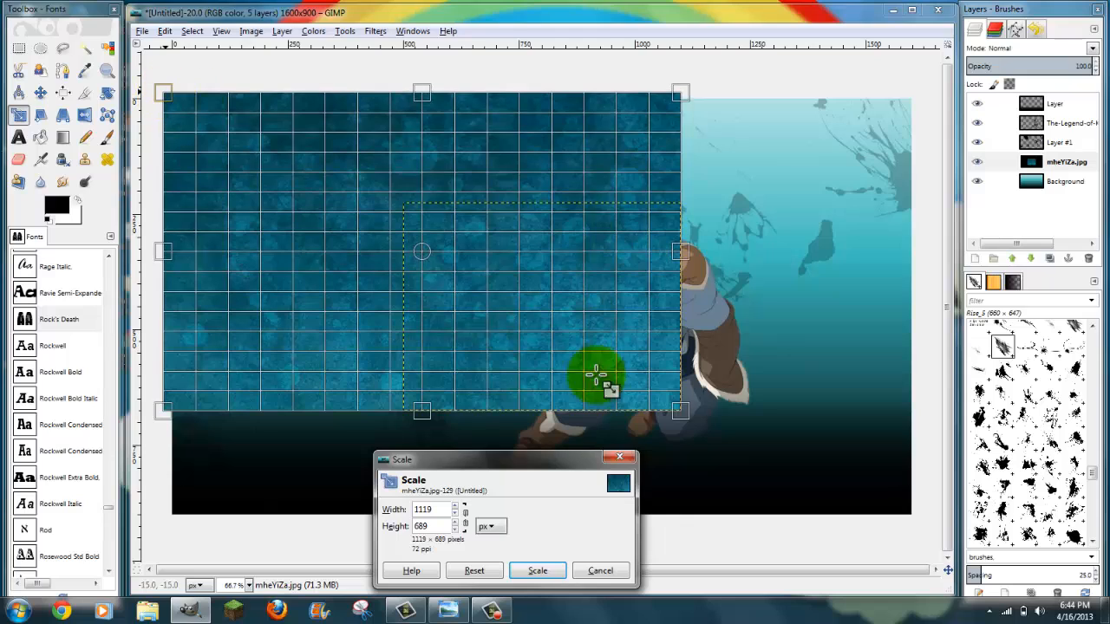
drag(676, 405, 910, 513)
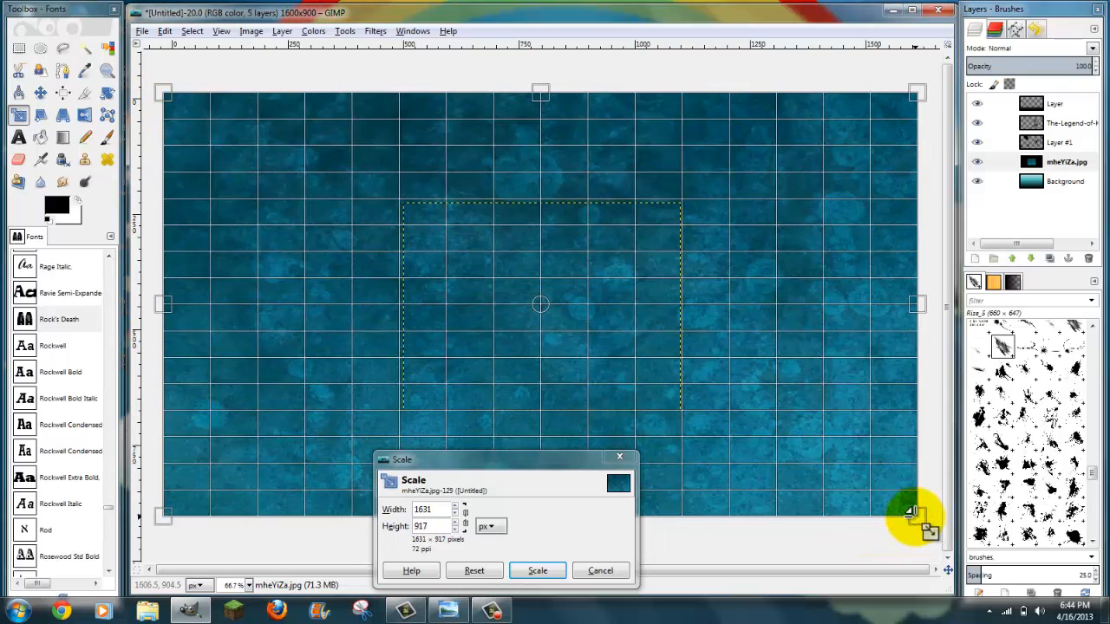
click(555, 571)
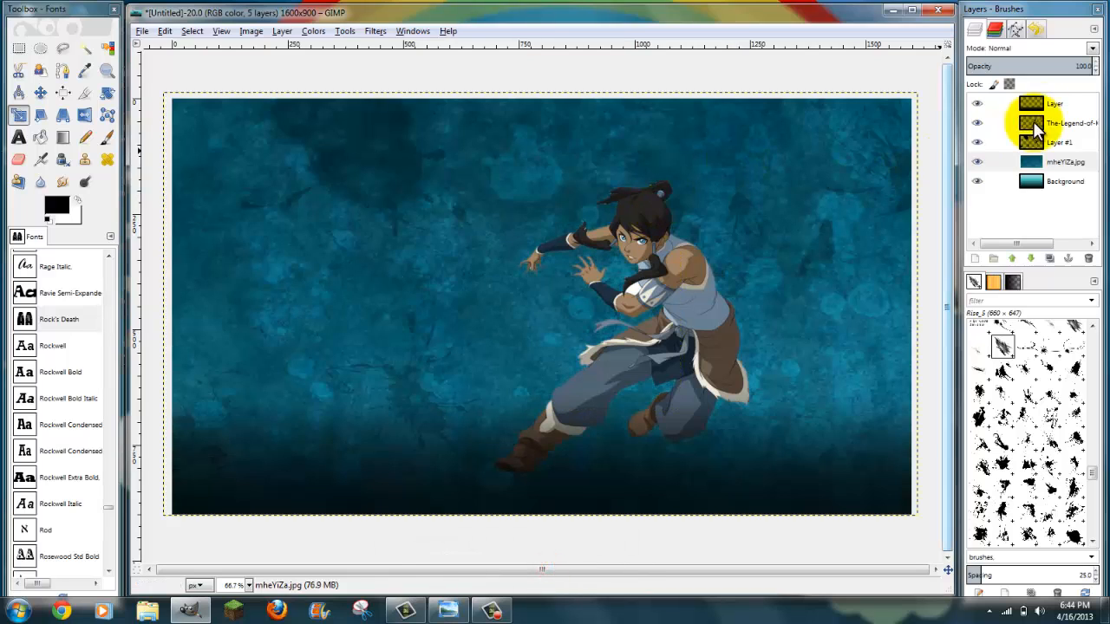
Set the mheYiZa.jpg texture layer to Overlay mode with an opacity of 70.3.
click(1092, 49)
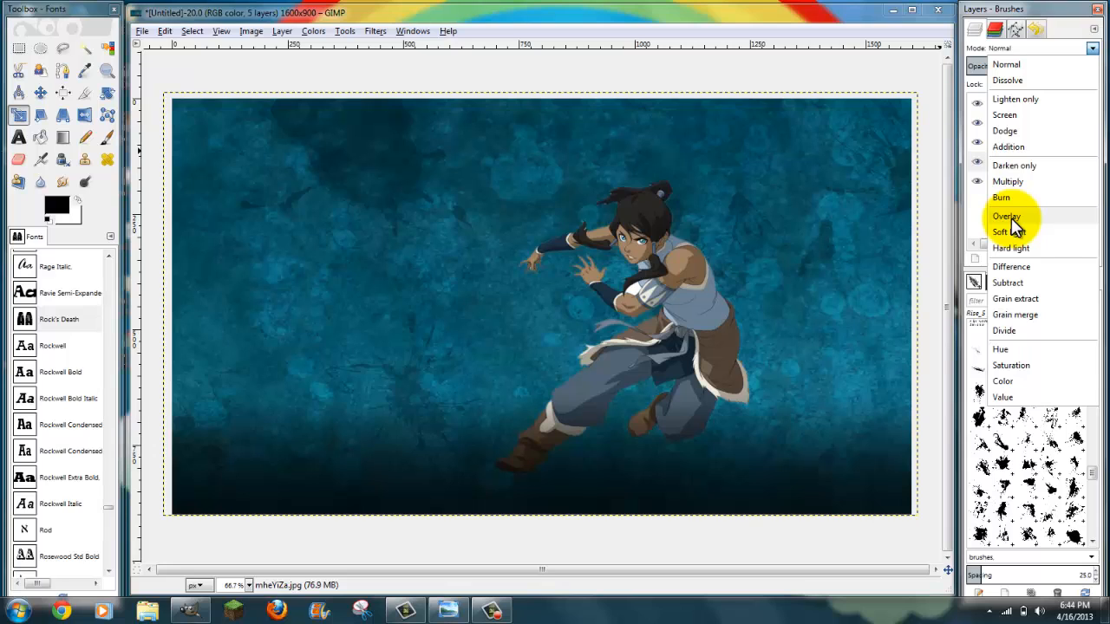
click(1006, 216)
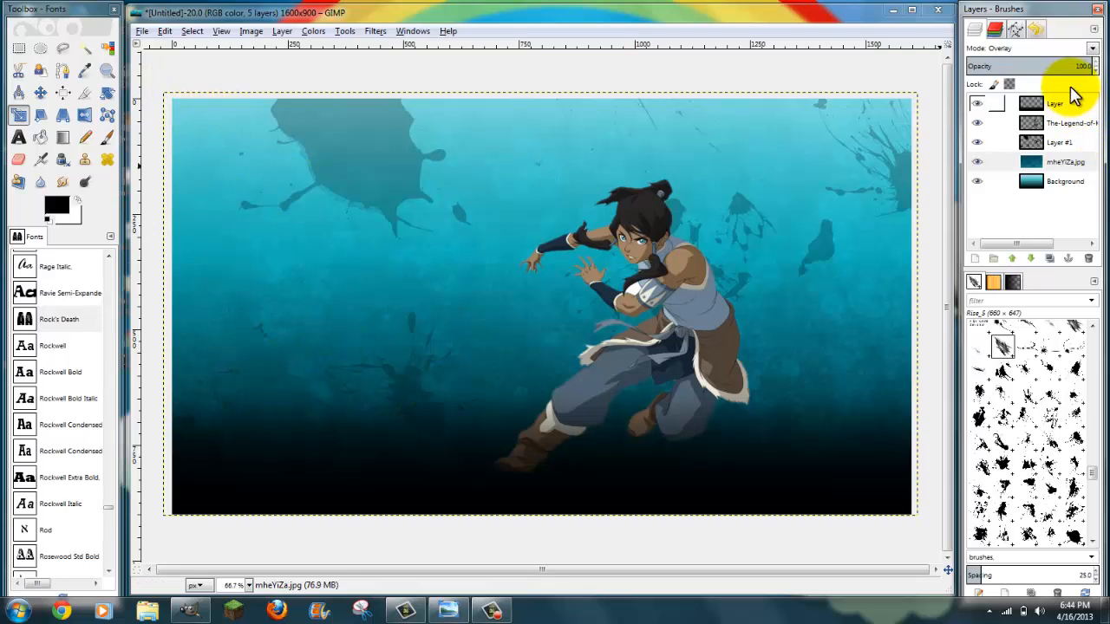
mouse_move(1062, 72)
mouse_down()
mouse_move(1082, 69)
mouse_move(1056, 67)
mouse_up()
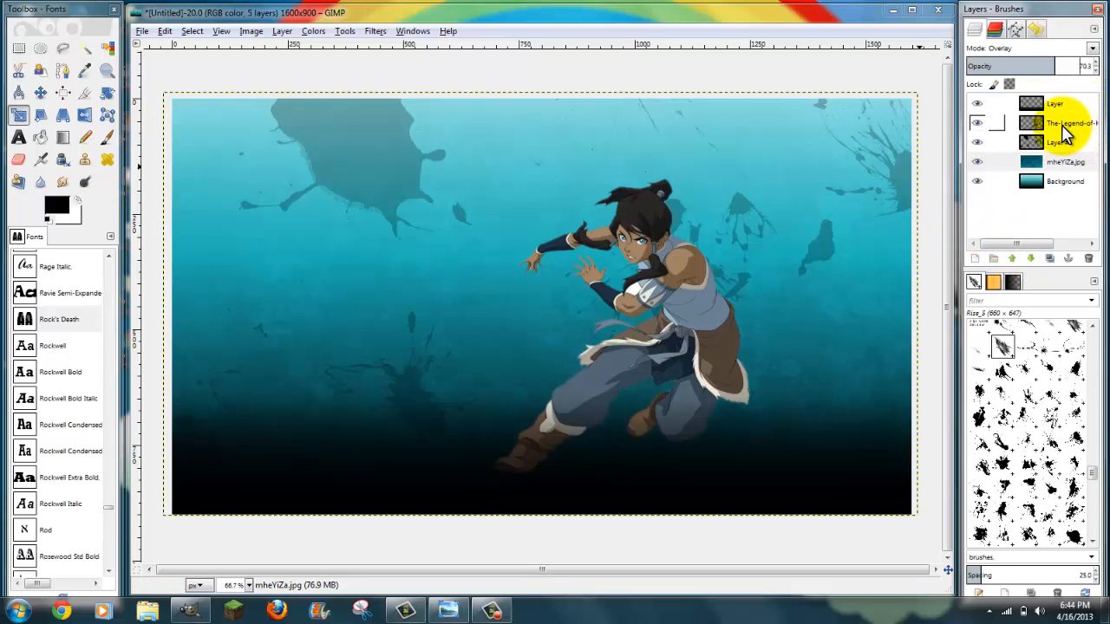
click(1062, 124)
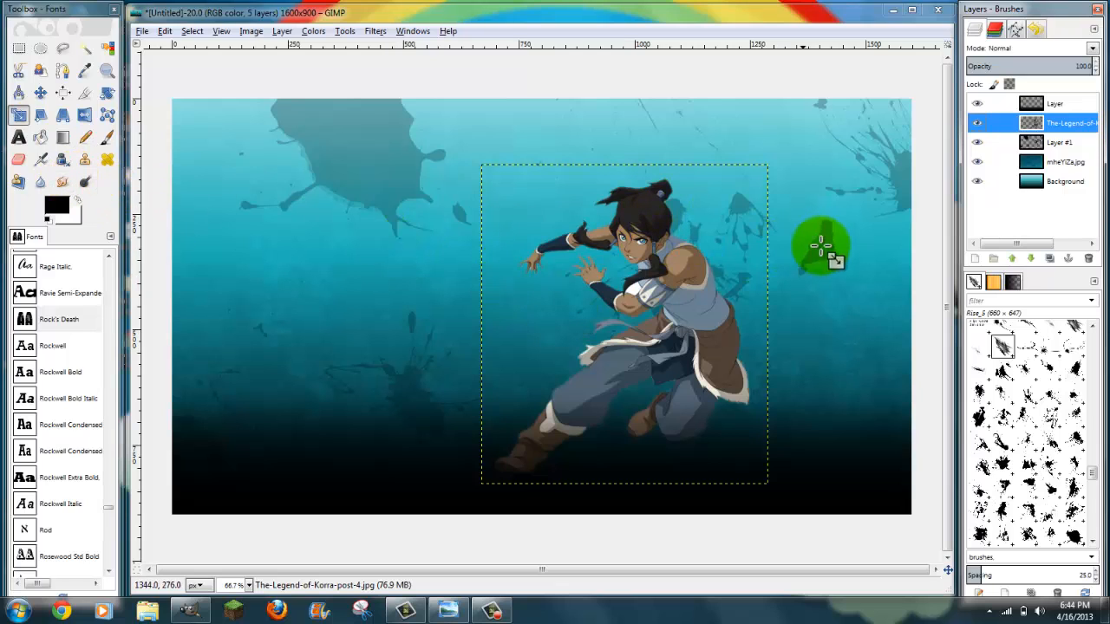
click(375, 30)
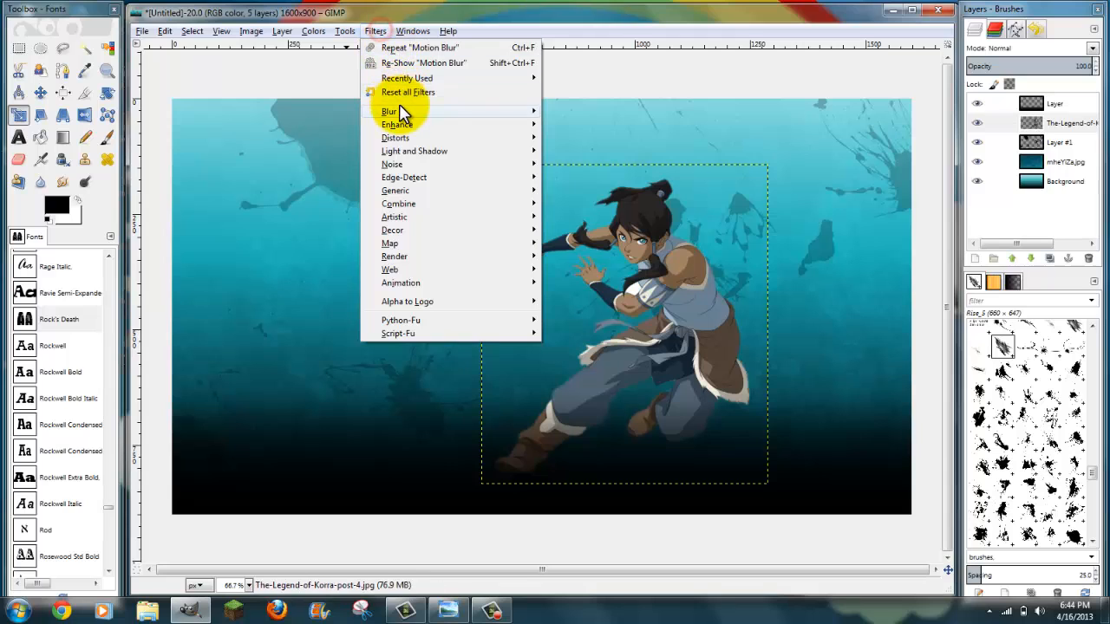
mouse_move(392, 111)
click(590, 141)
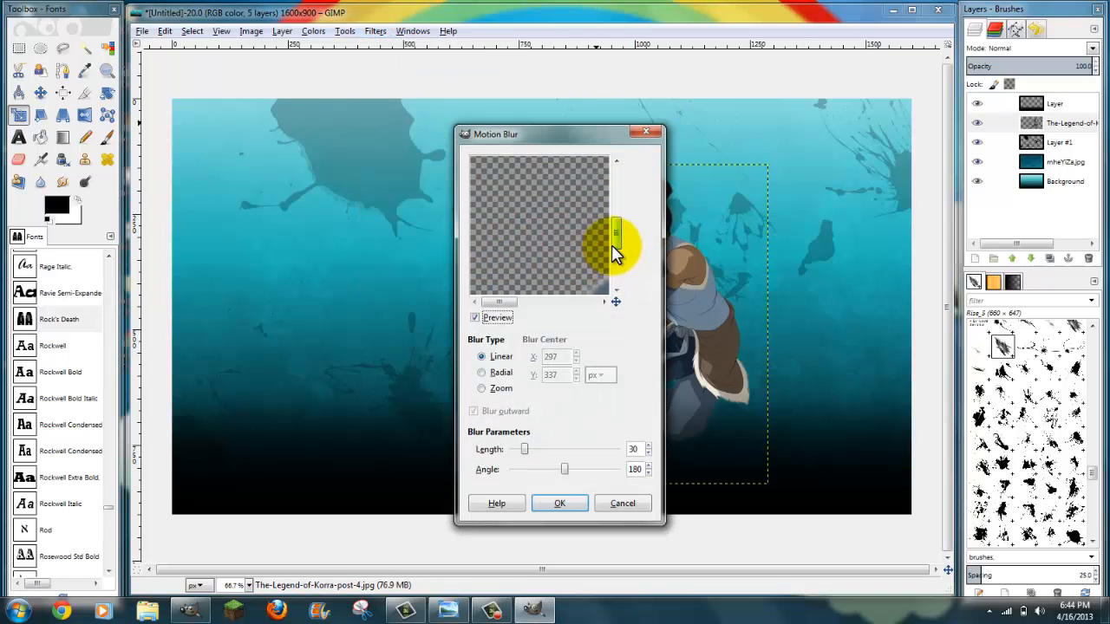
drag(615, 247, 616, 265)
drag(501, 311, 539, 303)
drag(618, 252, 612, 201)
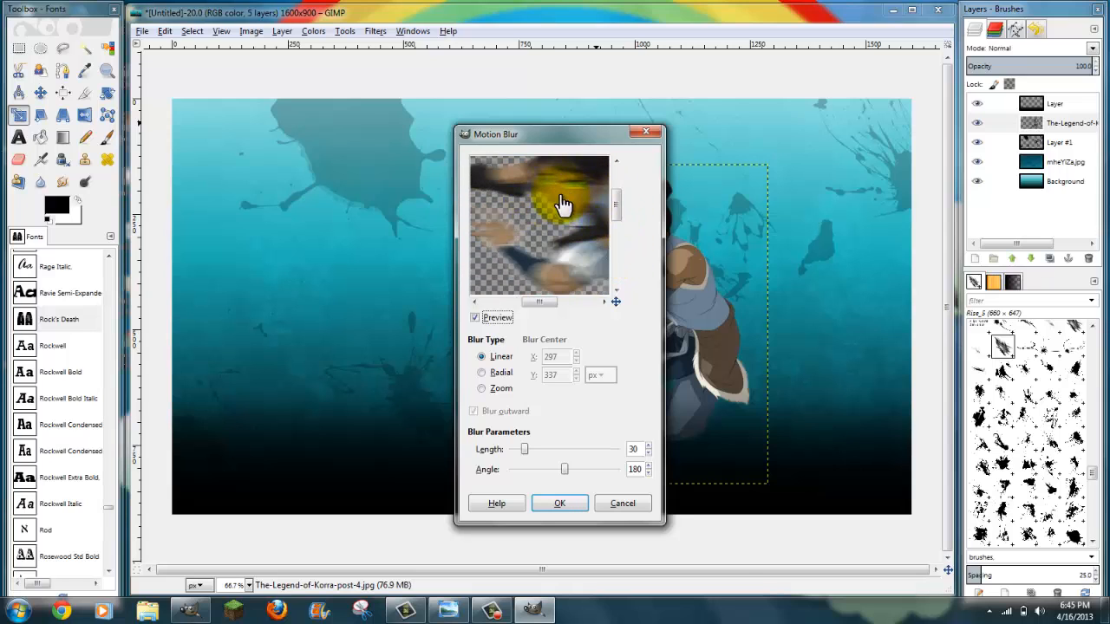
click(637, 503)
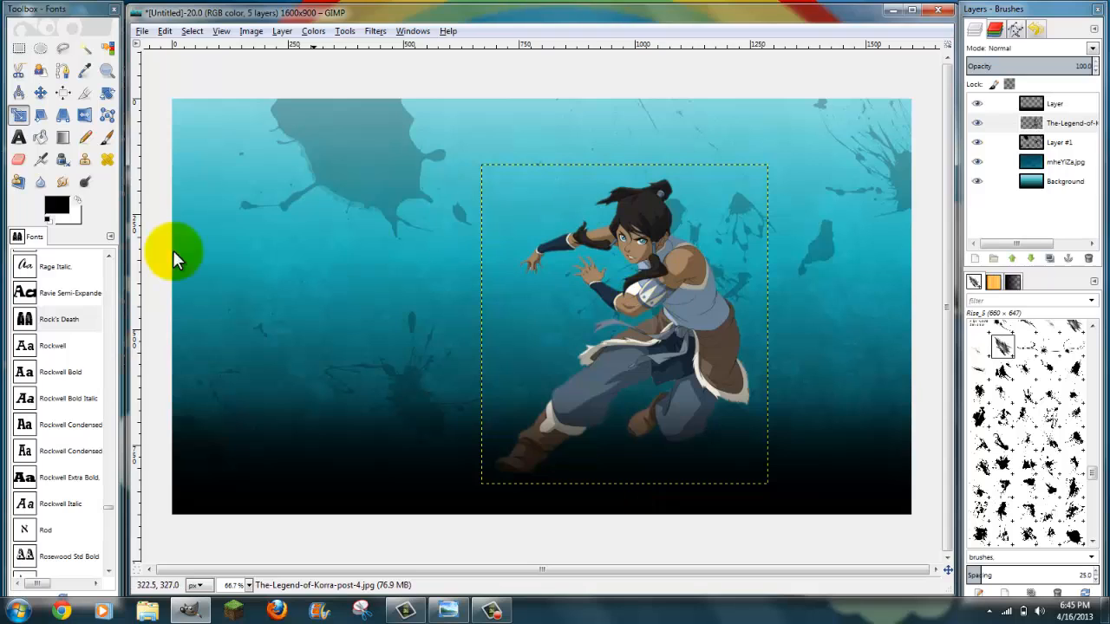
Set up the Smudge tool with the 2. Hardness 050 brush at size 20 for the character layer.
double_click(56, 180)
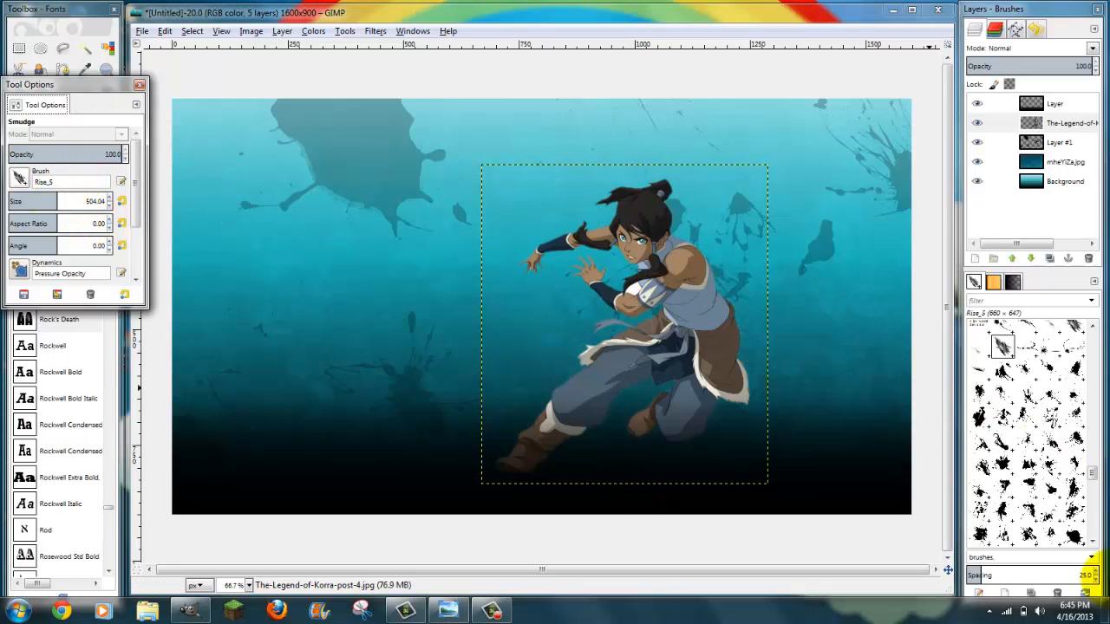
drag(1092, 473, 1097, 517)
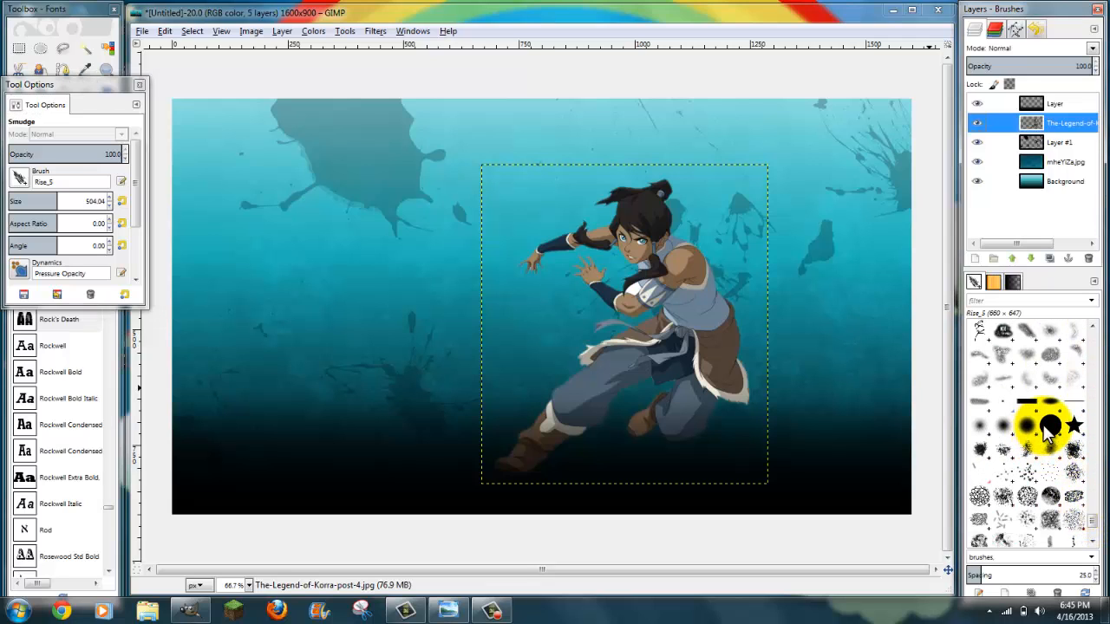
click(1002, 425)
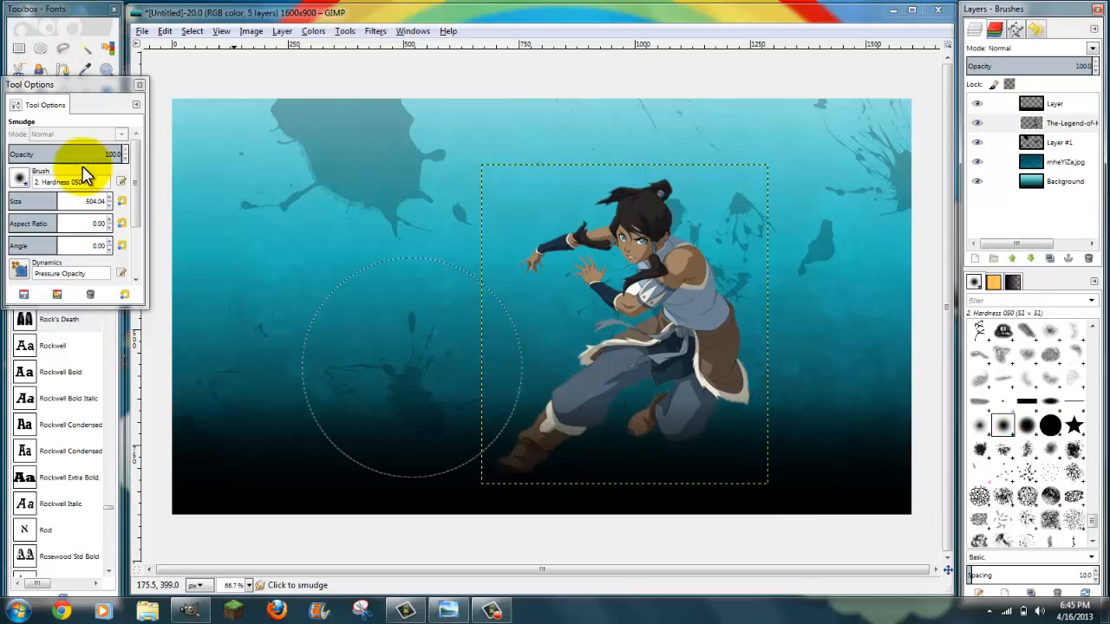
double_click(95, 201)
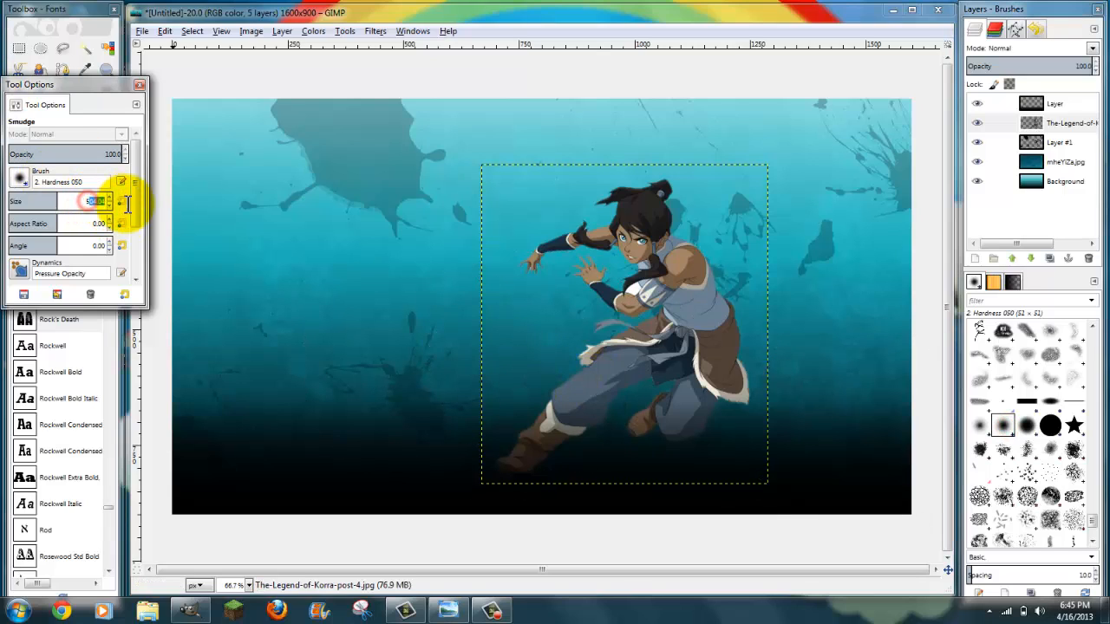
text(5)
text(0)
key(Return)
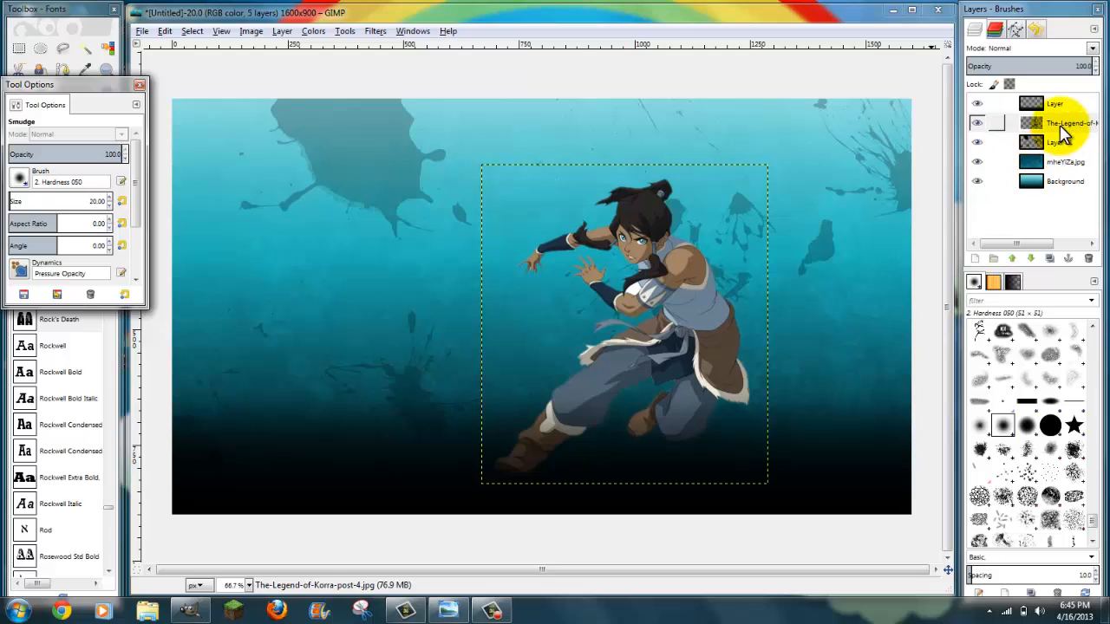
Smudge the tips of Korra's swept hair and the edges of her outstretched forearm and hand.
click(678, 284)
mouse_move(559, 302)
mouse_down()
mouse_move(585, 256)
mouse_move(619, 239)
mouse_move(629, 259)
mouse_move(584, 236)
mouse_move(615, 196)
mouse_move(570, 213)
mouse_move(612, 198)
mouse_move(584, 205)
mouse_move(578, 224)
mouse_move(623, 211)
mouse_up()
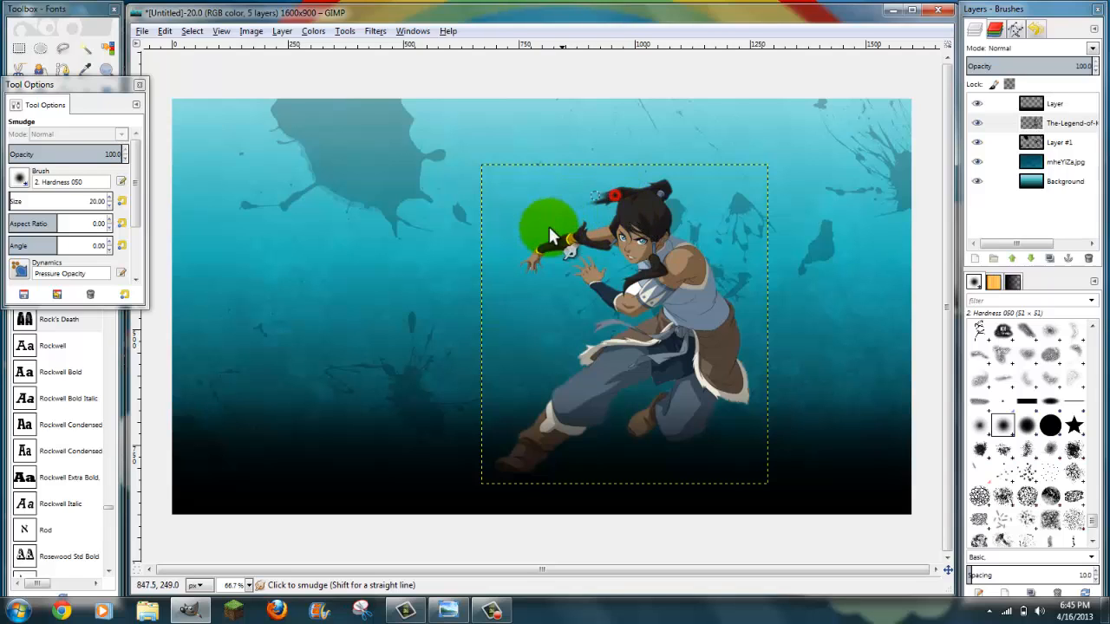
mouse_move(621, 157)
mouse_down()
mouse_move(587, 186)
mouse_move(667, 225)
mouse_up()
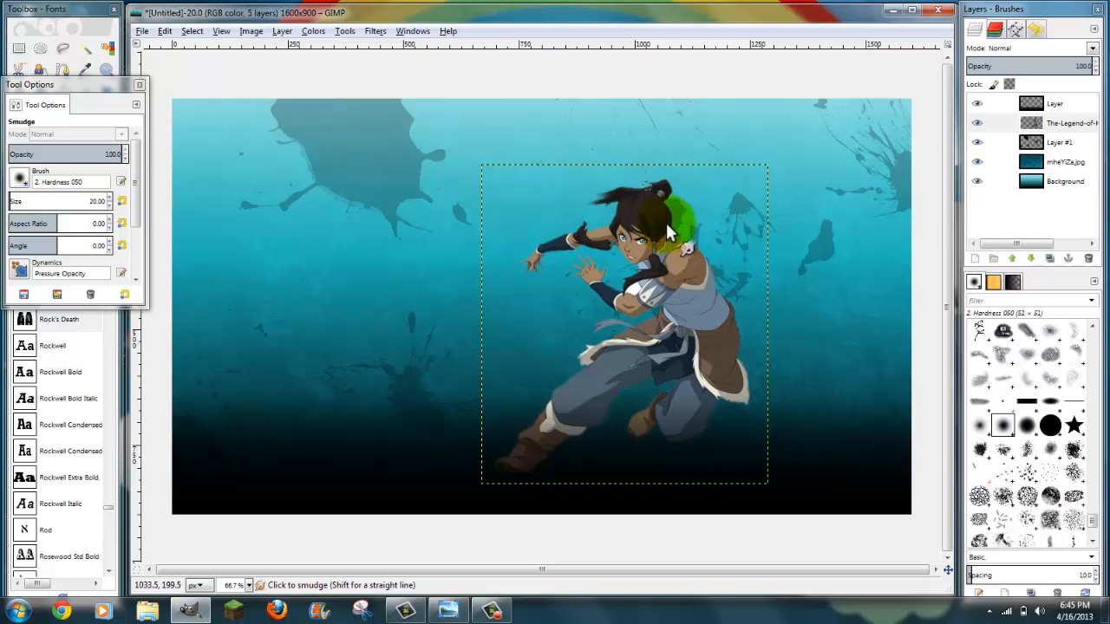
mouse_move(595, 238)
mouse_down()
mouse_move(532, 234)
mouse_move(587, 232)
mouse_move(553, 221)
mouse_move(586, 225)
mouse_move(541, 252)
mouse_move(646, 303)
mouse_move(643, 282)
mouse_move(613, 326)
mouse_move(633, 279)
mouse_move(623, 323)
mouse_move(630, 279)
mouse_move(617, 323)
mouse_move(581, 276)
mouse_move(523, 260)
mouse_up()
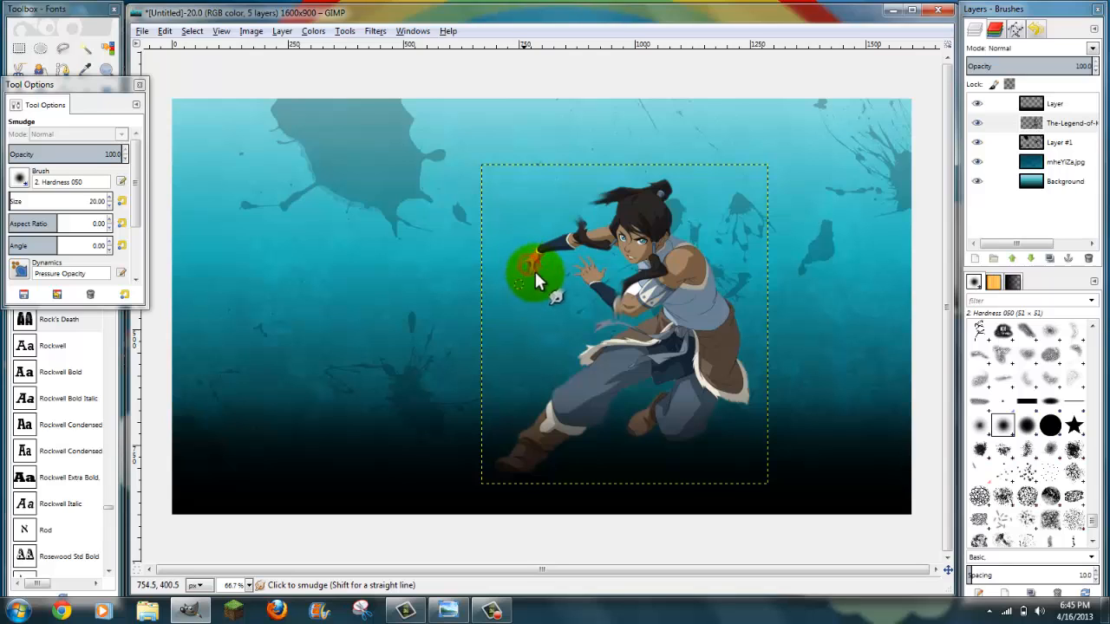
mouse_move(540, 286)
mouse_down()
mouse_move(541, 262)
mouse_move(581, 295)
mouse_up()
Smudge the white fur trim at the front and rear hems of Korra's waist garment outward into wispy strands.
drag(597, 349, 598, 351)
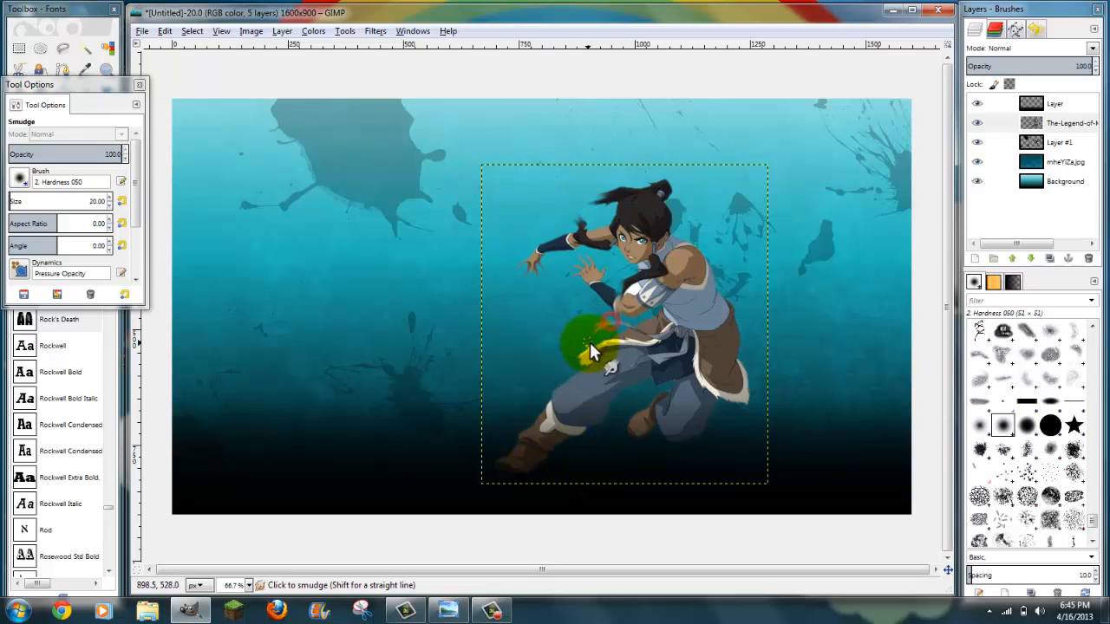
mouse_move(605, 326)
mouse_down()
mouse_move(576, 354)
mouse_move(602, 326)
mouse_move(582, 338)
mouse_move(580, 363)
mouse_move(606, 325)
mouse_move(570, 373)
mouse_move(592, 344)
mouse_move(561, 355)
mouse_move(592, 346)
mouse_move(576, 364)
mouse_move(582, 351)
mouse_move(532, 365)
mouse_move(586, 354)
mouse_move(537, 359)
mouse_move(739, 396)
mouse_up()
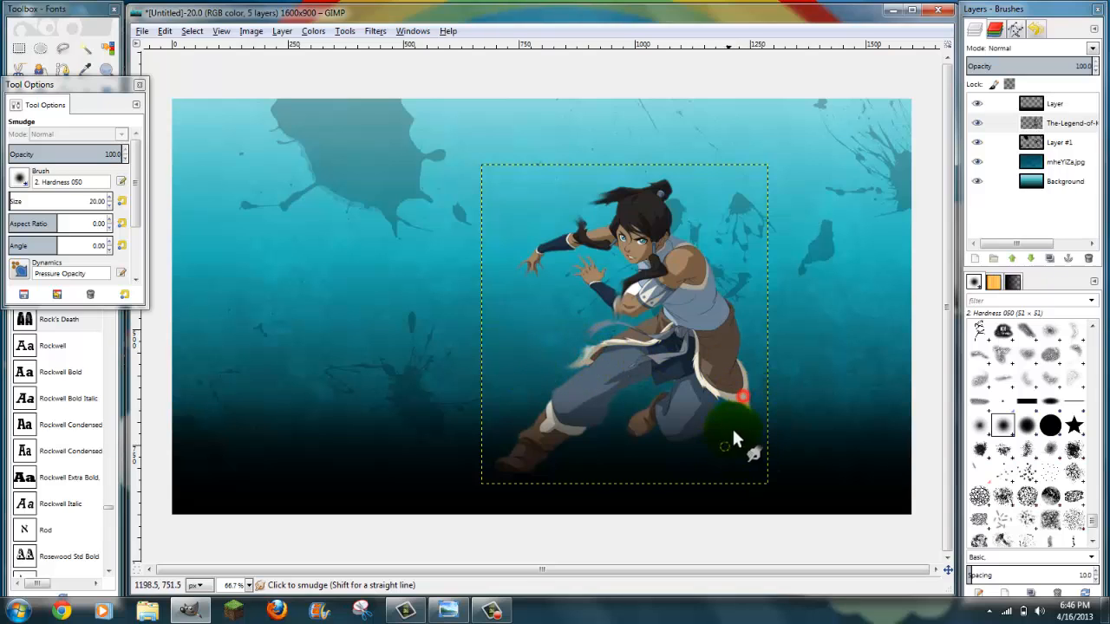
drag(712, 410, 738, 399)
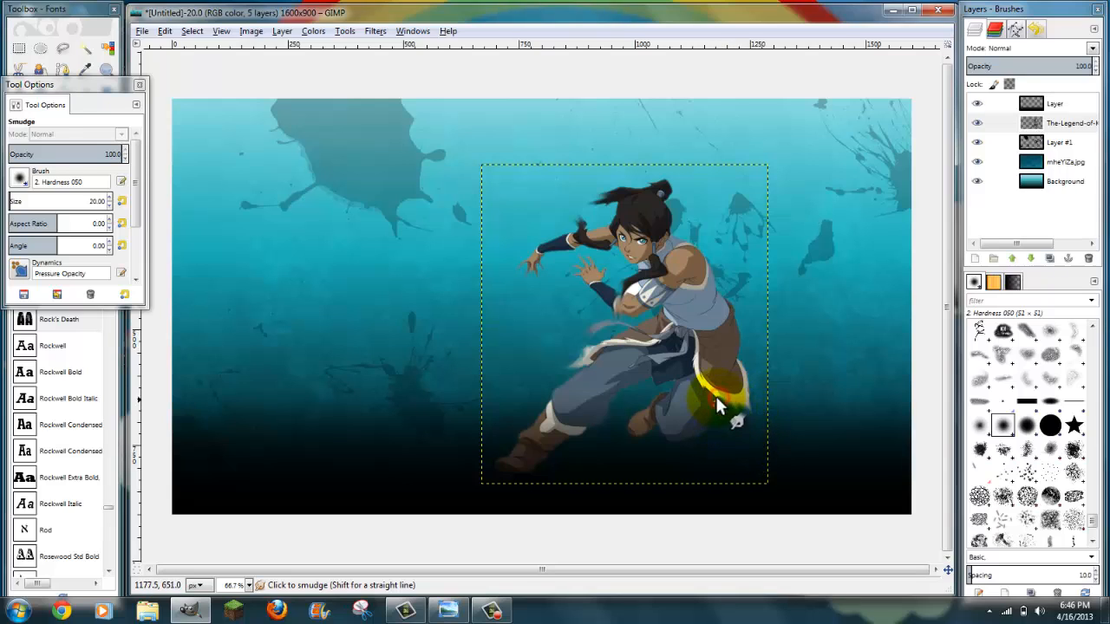
drag(712, 395, 733, 415)
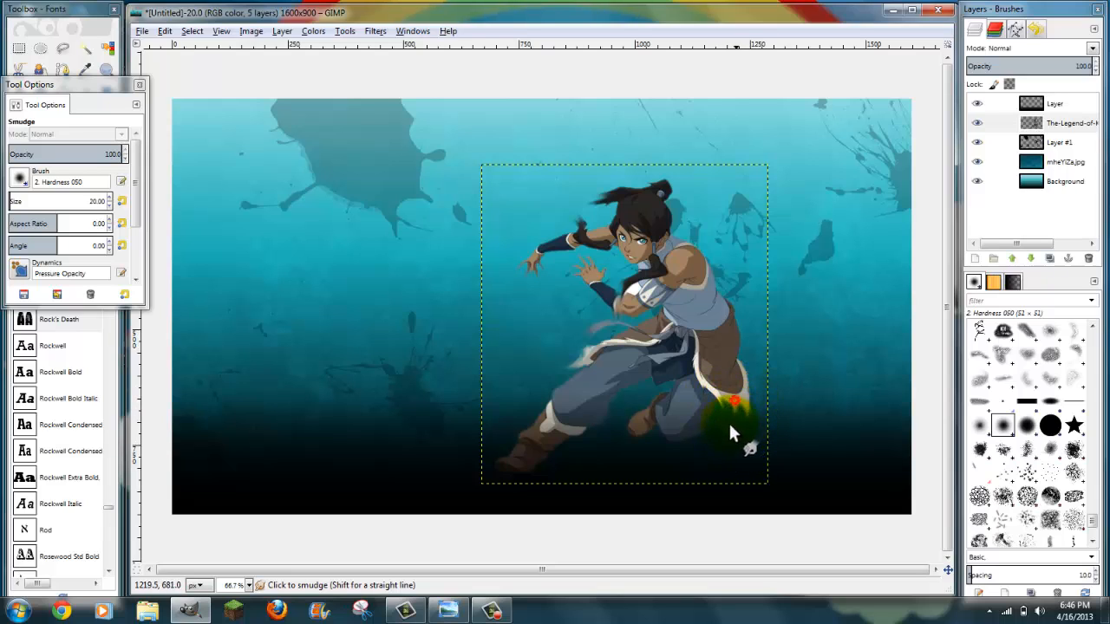
drag(725, 423, 727, 401)
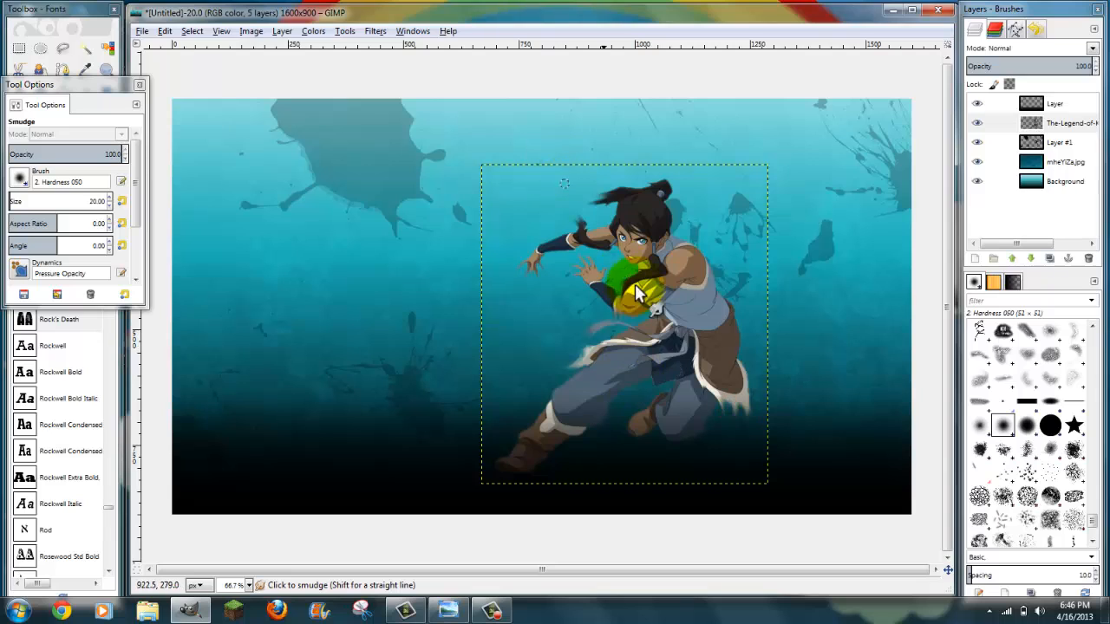
Smudge the hair tuft on top of Korra's head and the fingers of her nearer, raised hand.
drag(662, 180, 637, 159)
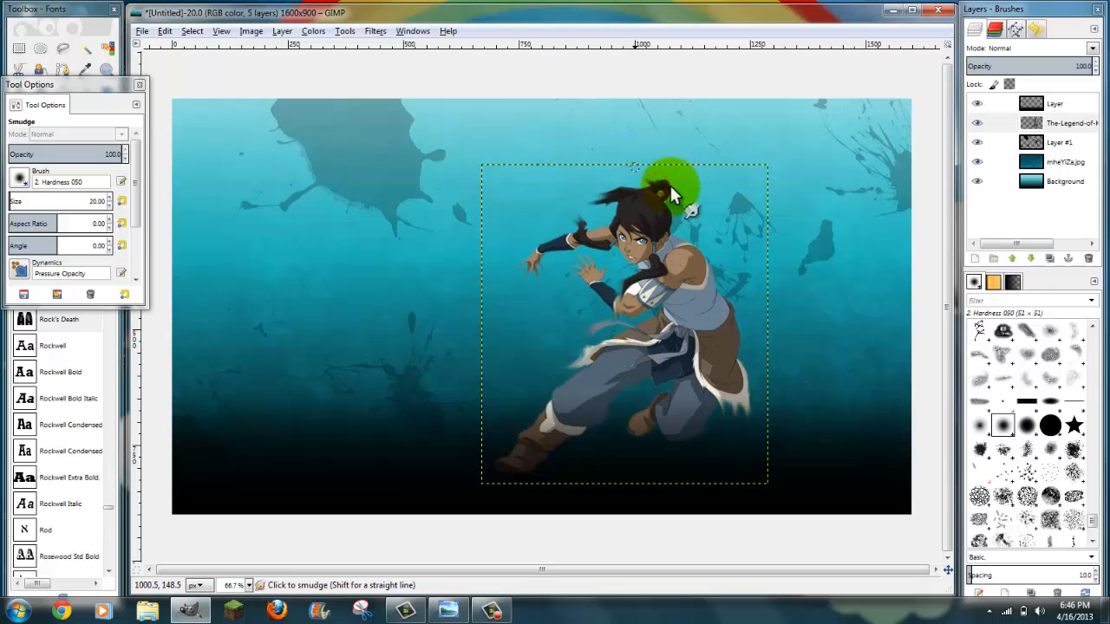
drag(653, 181, 664, 187)
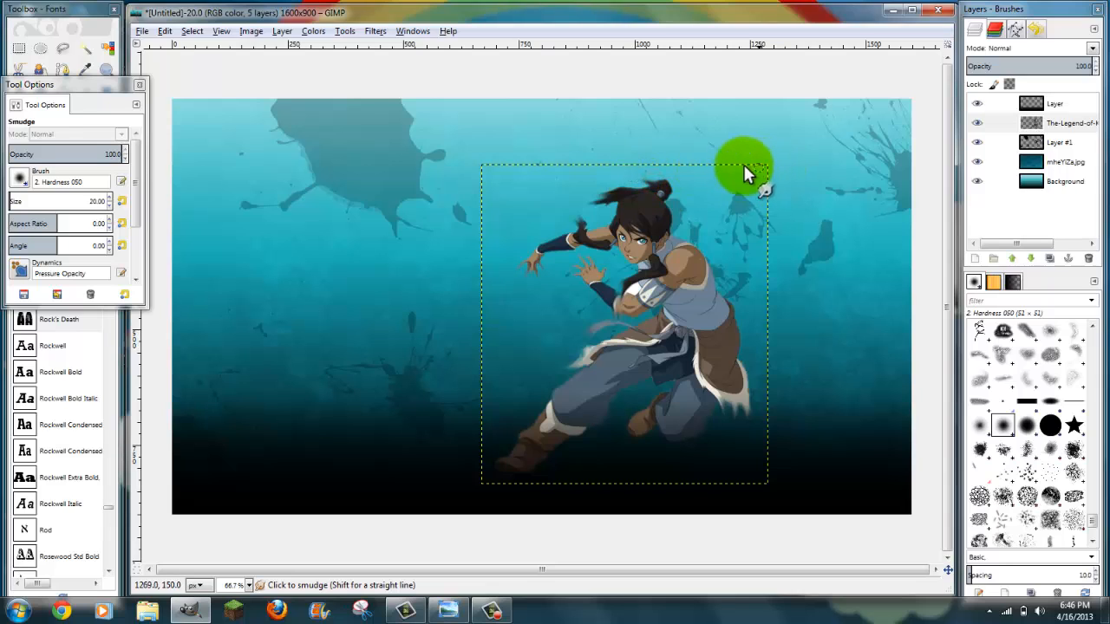
click(662, 178)
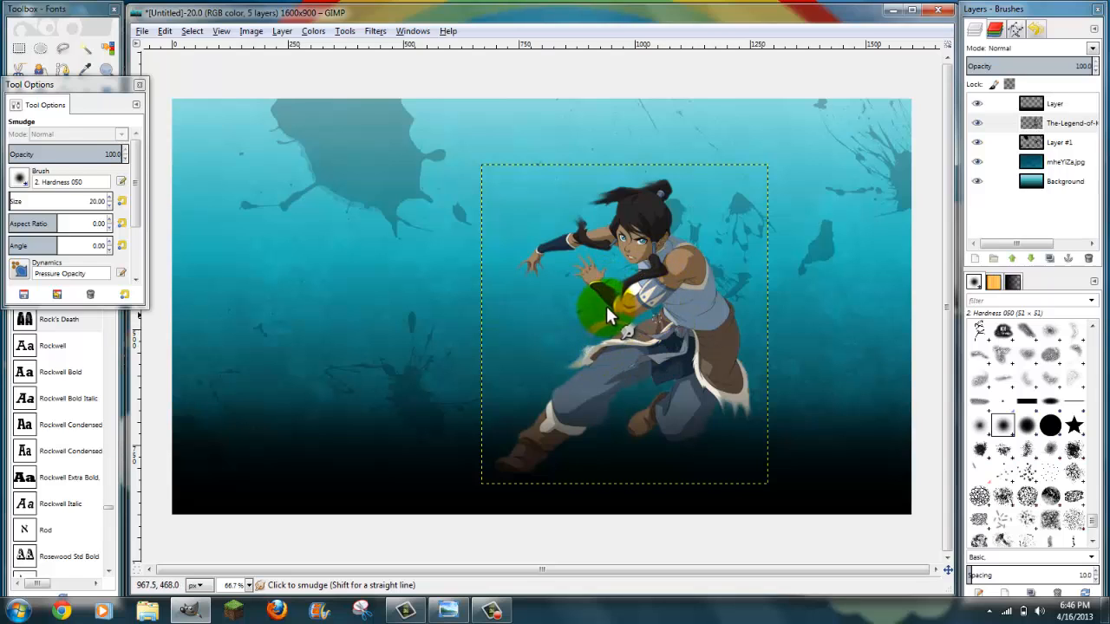
click(574, 268)
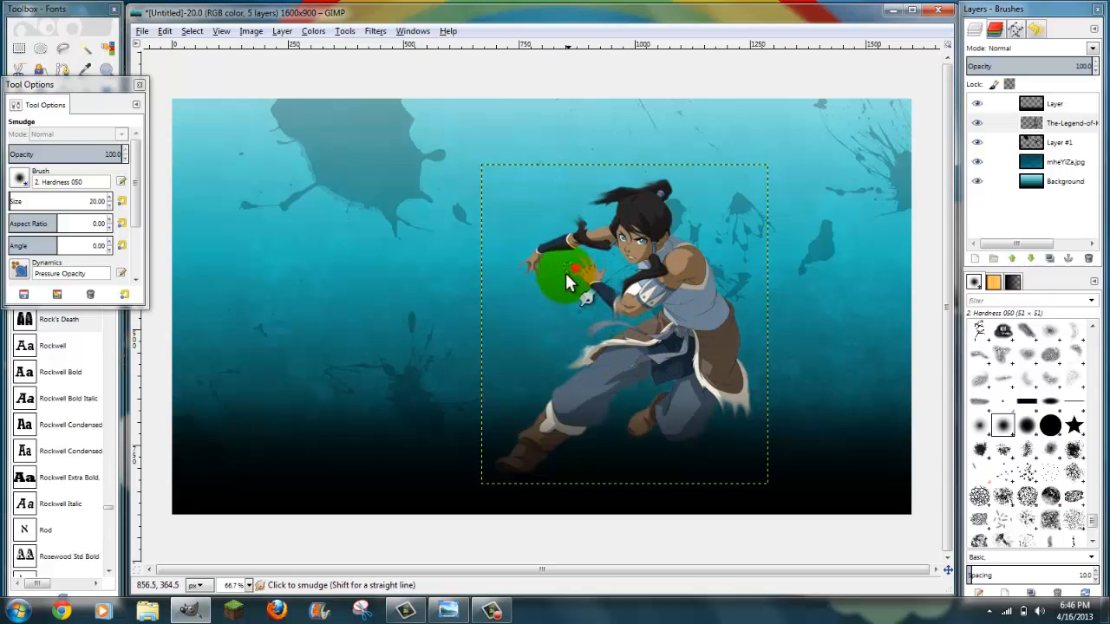
drag(566, 275, 596, 264)
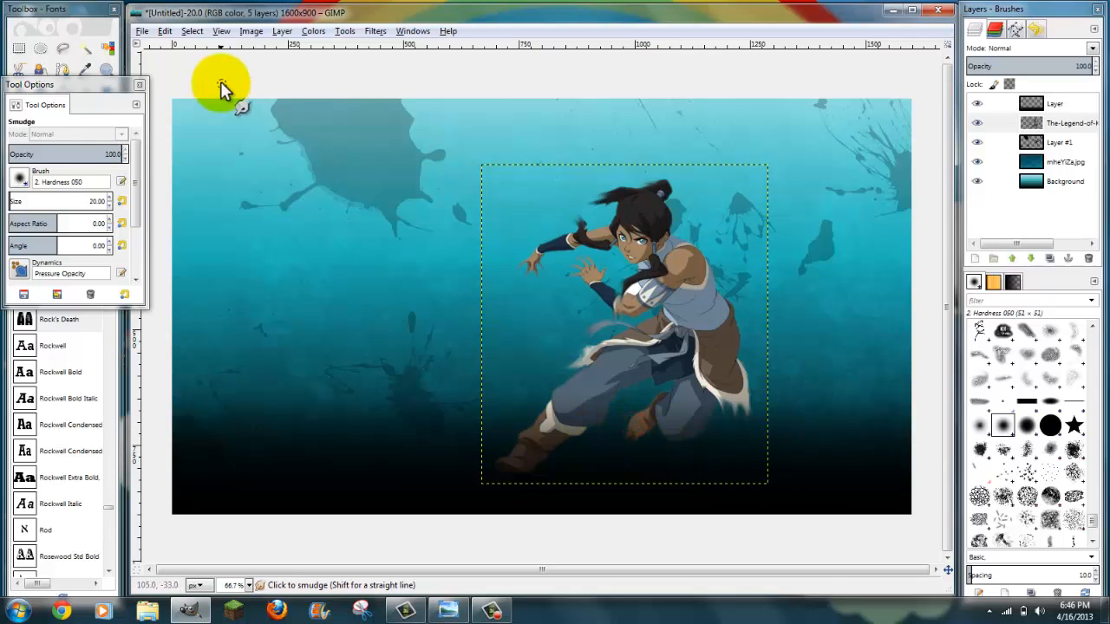
Compare the smudged character with the finished reference wallpaper Korra-BG2.png in Windows Photo Viewer, and return to GIMP.
click(140, 86)
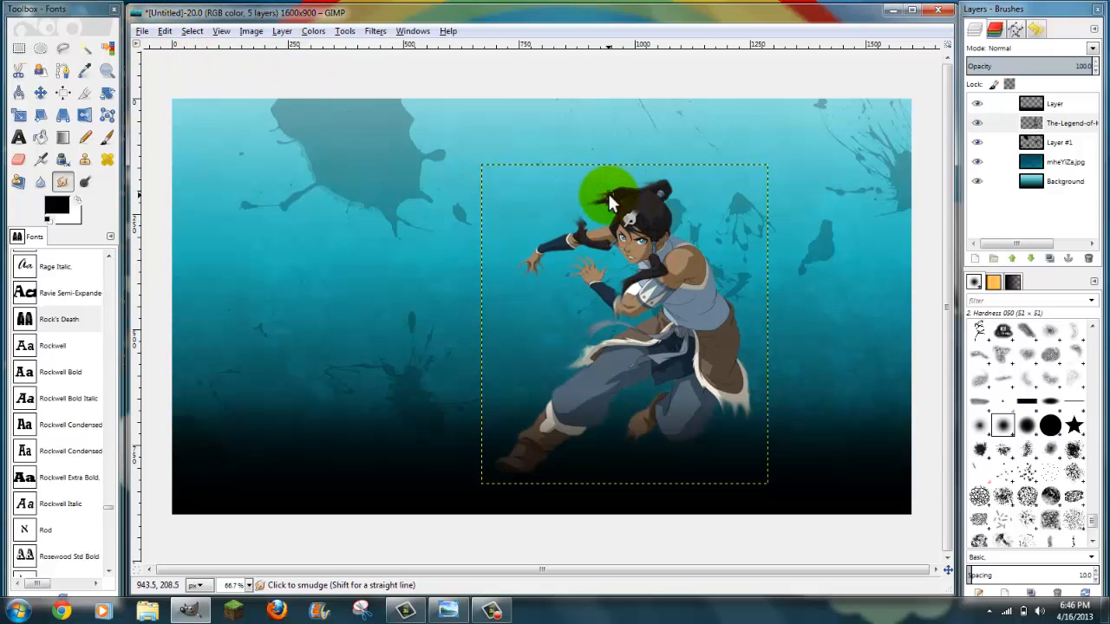
mouse_move(608, 193)
mouse_down()
mouse_move(613, 267)
mouse_move(626, 278)
mouse_move(718, 269)
mouse_up()
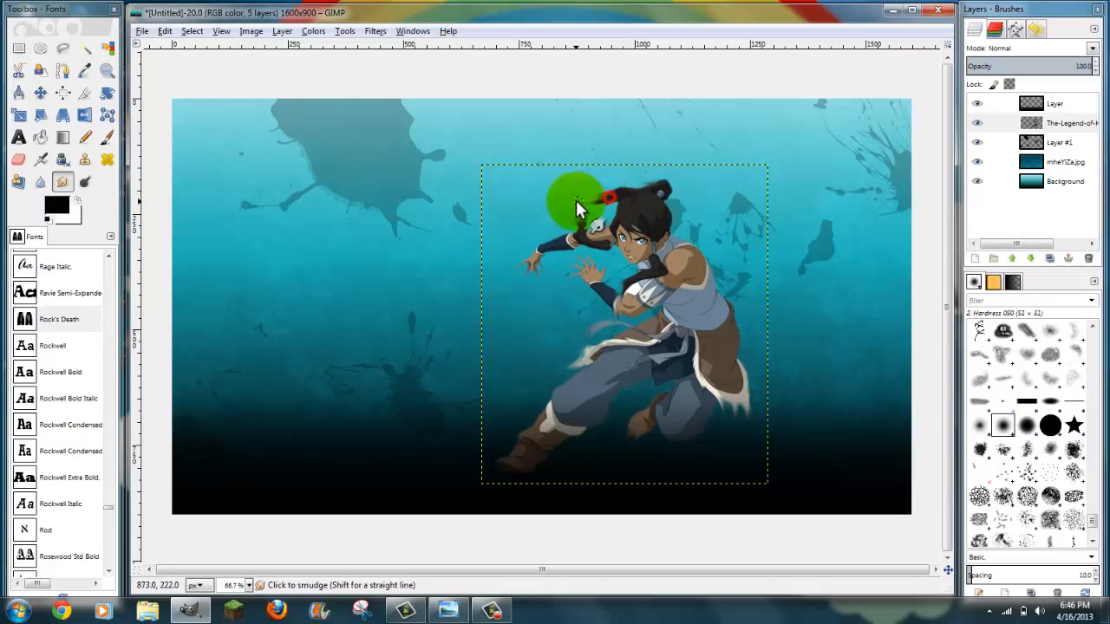
click(449, 611)
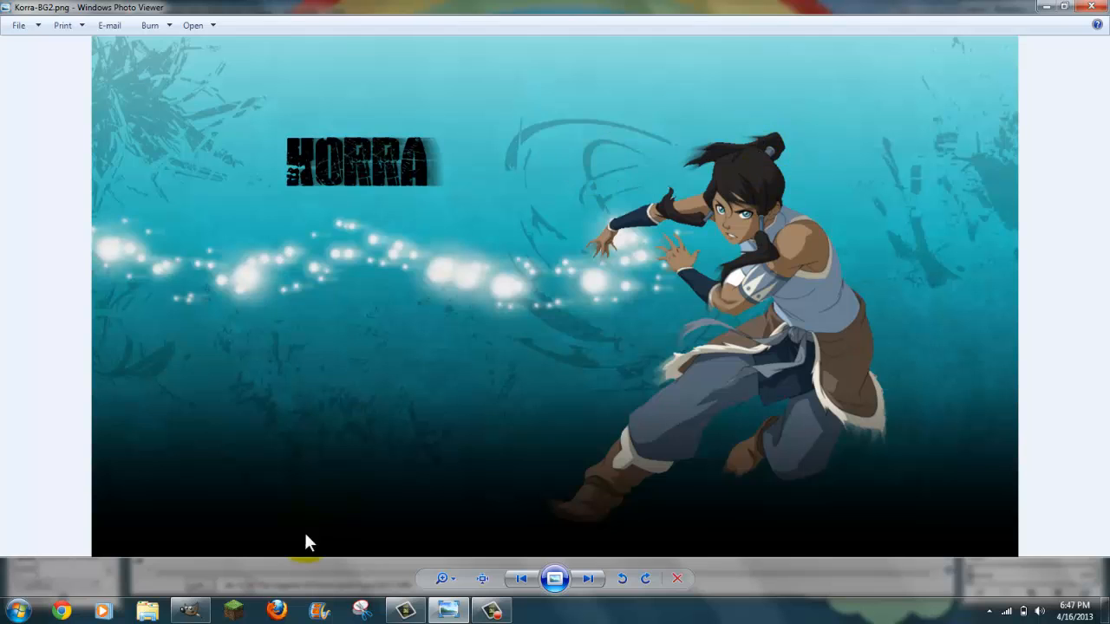
click(190, 610)
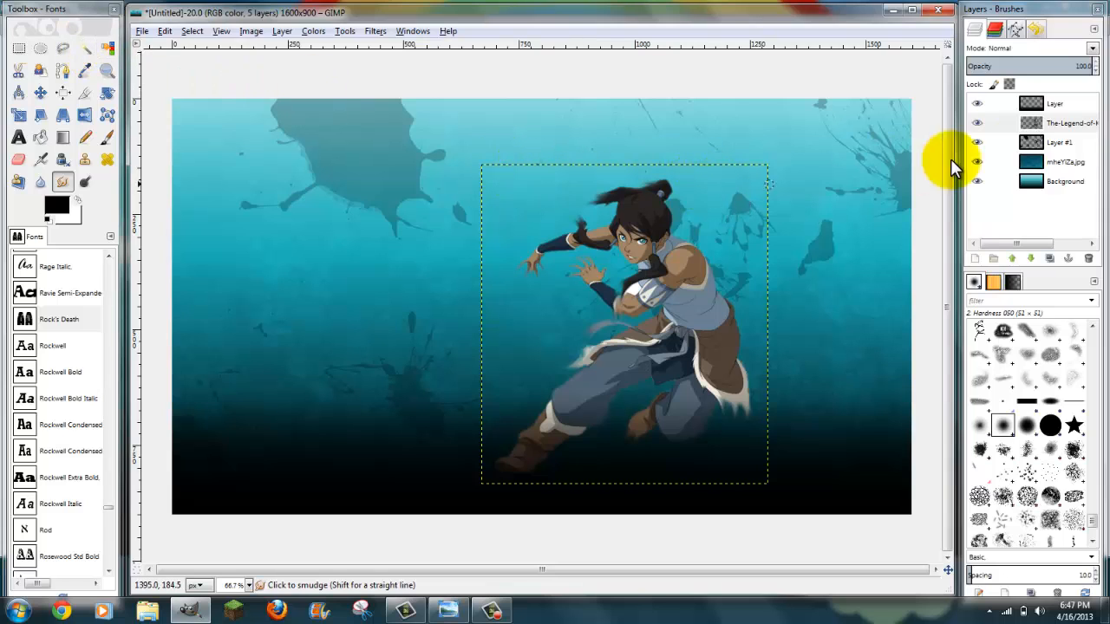
Duplicate the Korra character layer and lower the copy's opacity to 30.8.
click(1049, 260)
drag(1083, 69, 1005, 65)
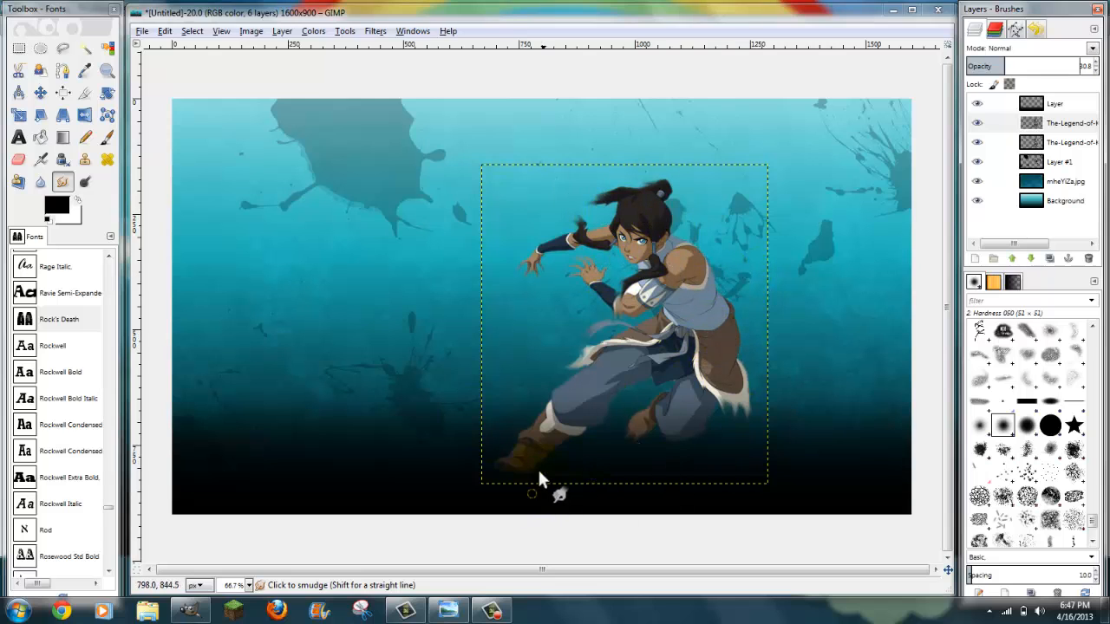
Add the text KORRA in the Rock's Death font, in a text box about 583 × 344 px left of the character.
click(19, 139)
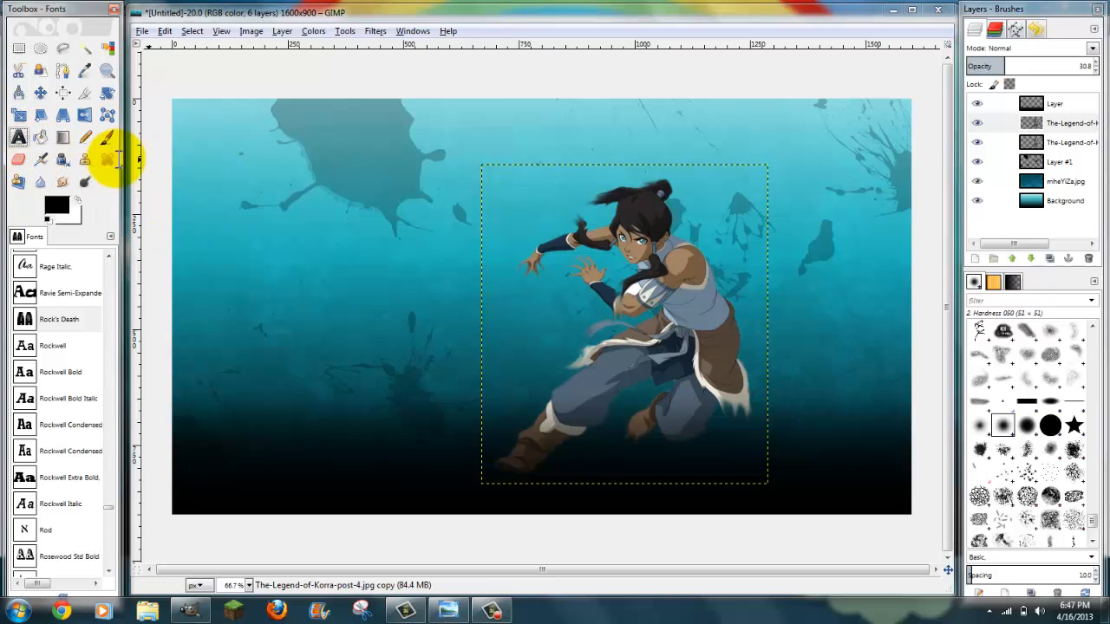
click(45, 321)
drag(205, 145, 478, 305)
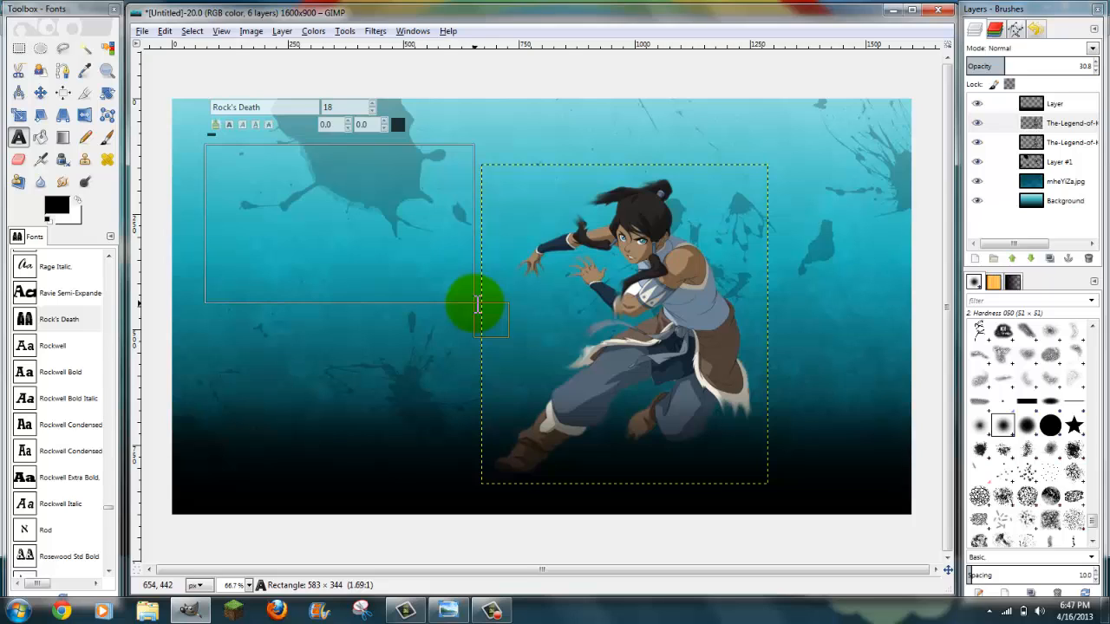
drag(477, 305, 477, 305)
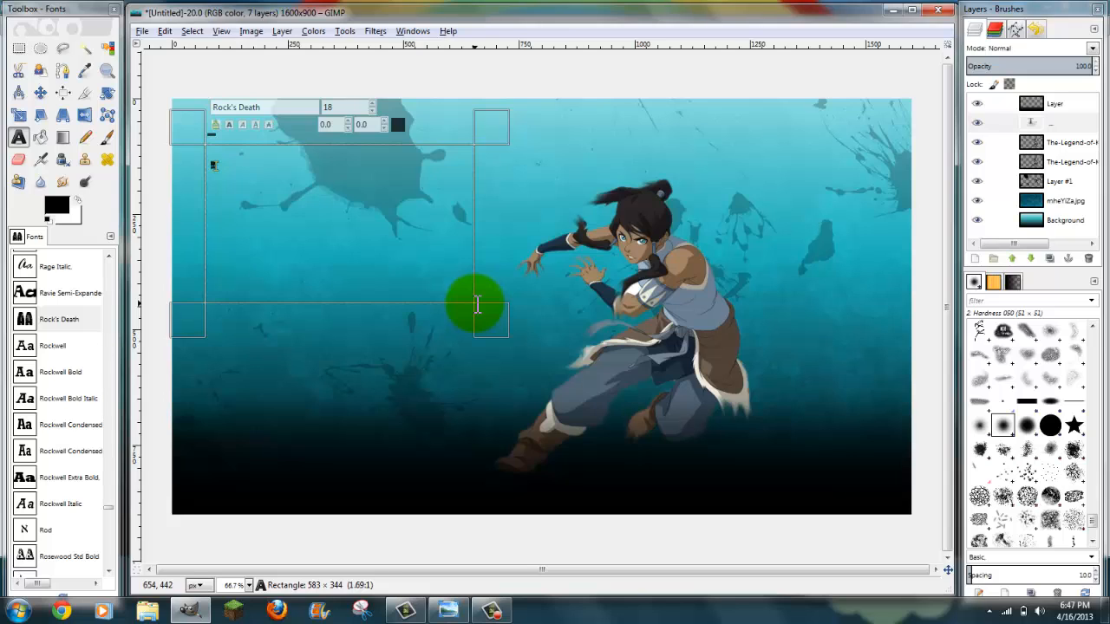
text(KORRA)
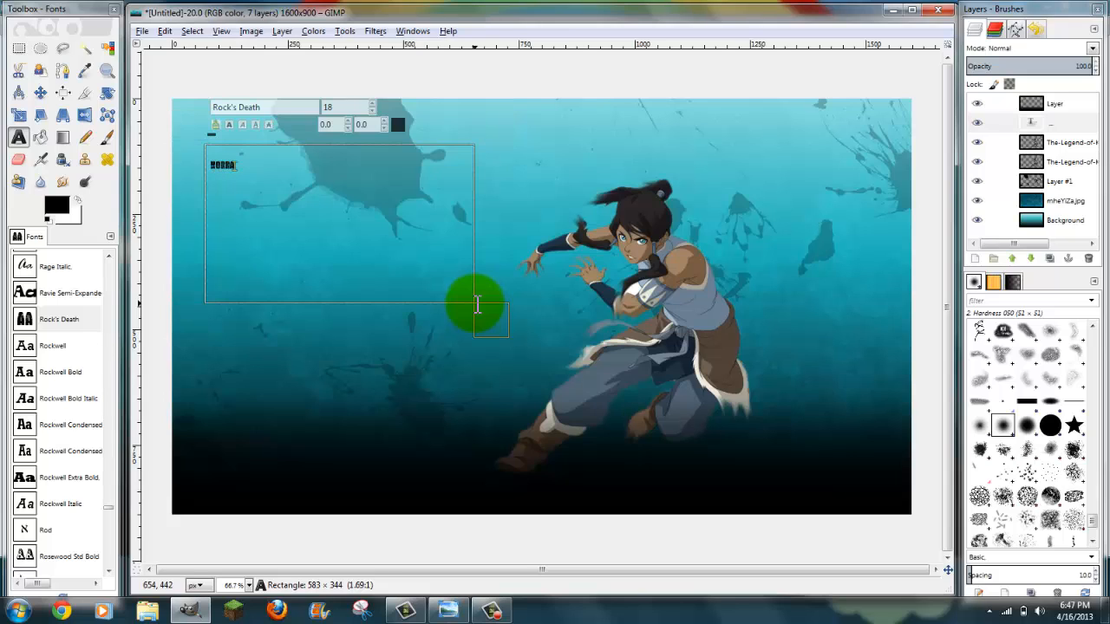
Enlarge the KORRA text to size 104 and move it slightly down and to the right.
drag(210, 165, 230, 165)
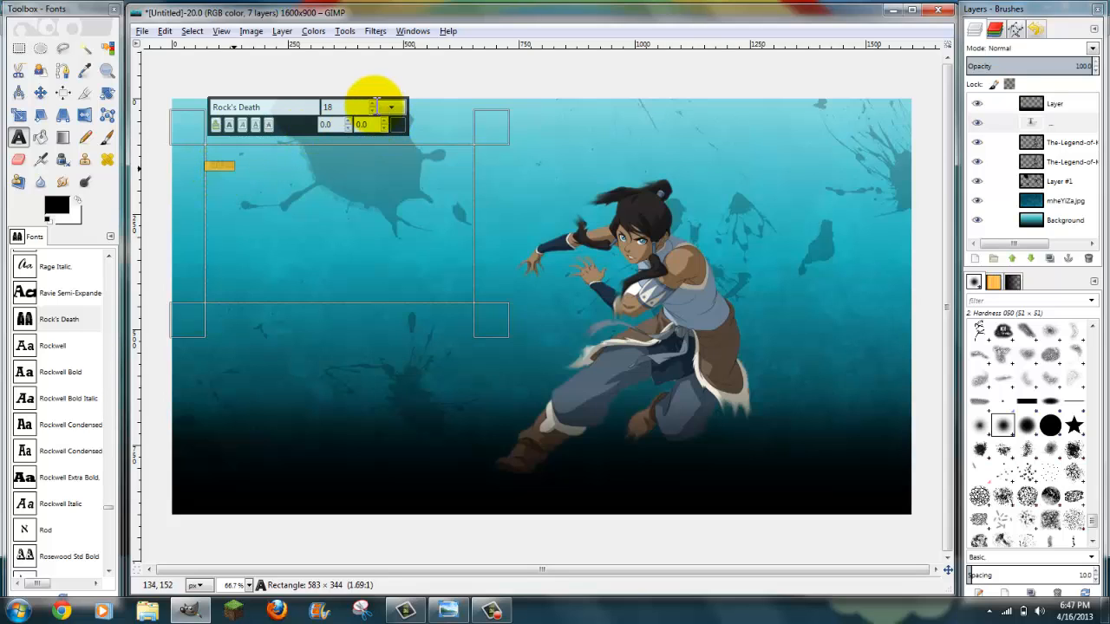
scroll(373, 105, up, 10)
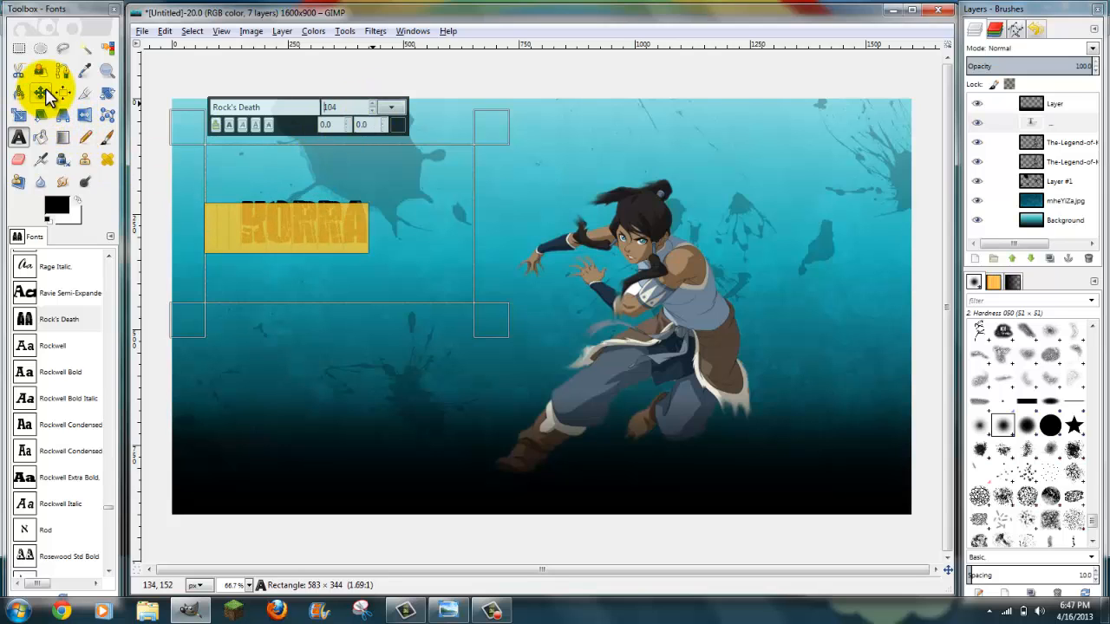
click(41, 92)
mouse_move(362, 240)
mouse_down()
mouse_move(396, 240)
mouse_move(424, 287)
mouse_move(569, 161)
mouse_move(330, 208)
mouse_move(283, 172)
mouse_move(378, 180)
mouse_move(367, 181)
mouse_move(370, 261)
mouse_move(378, 254)
mouse_up()
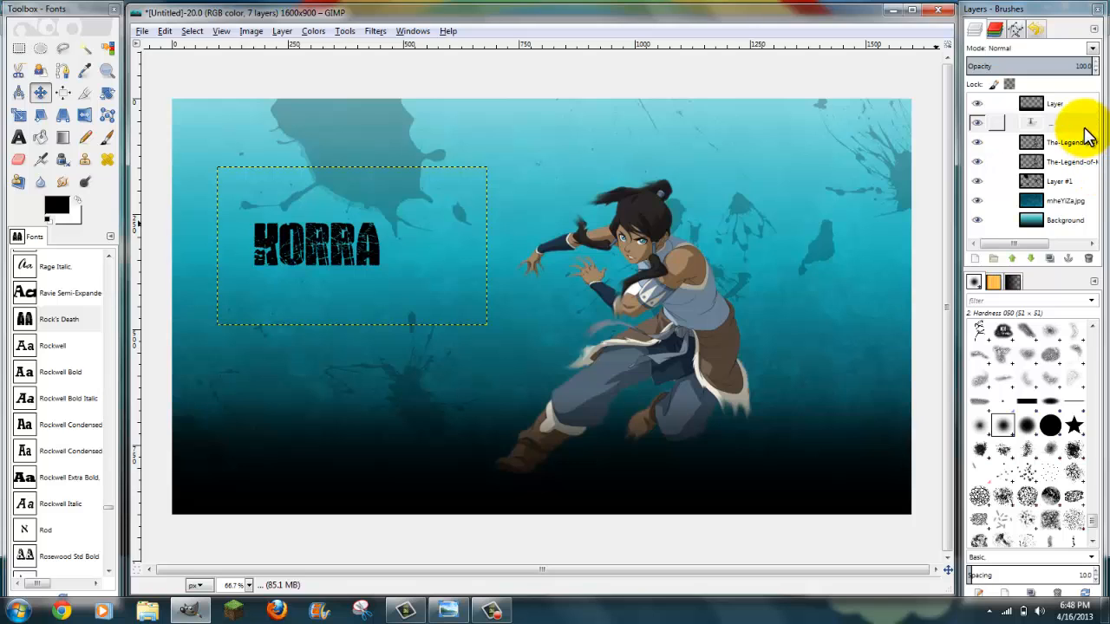
Duplicate the KORRA text layer and apply a linear Motion Blur with length 30 and angle 180 to the copy.
click(1052, 258)
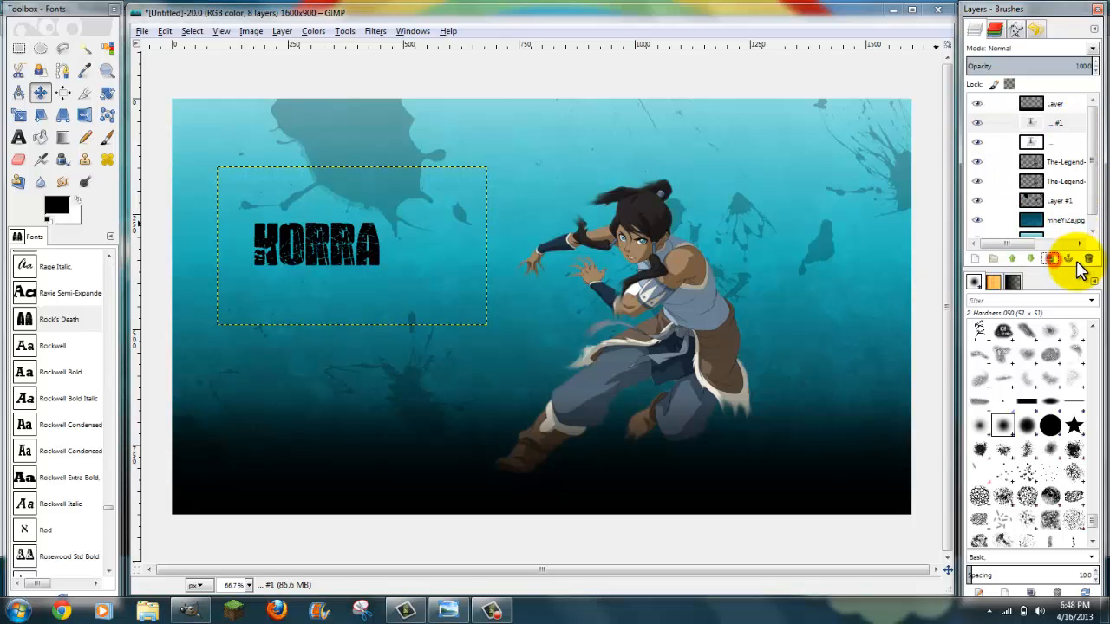
click(378, 33)
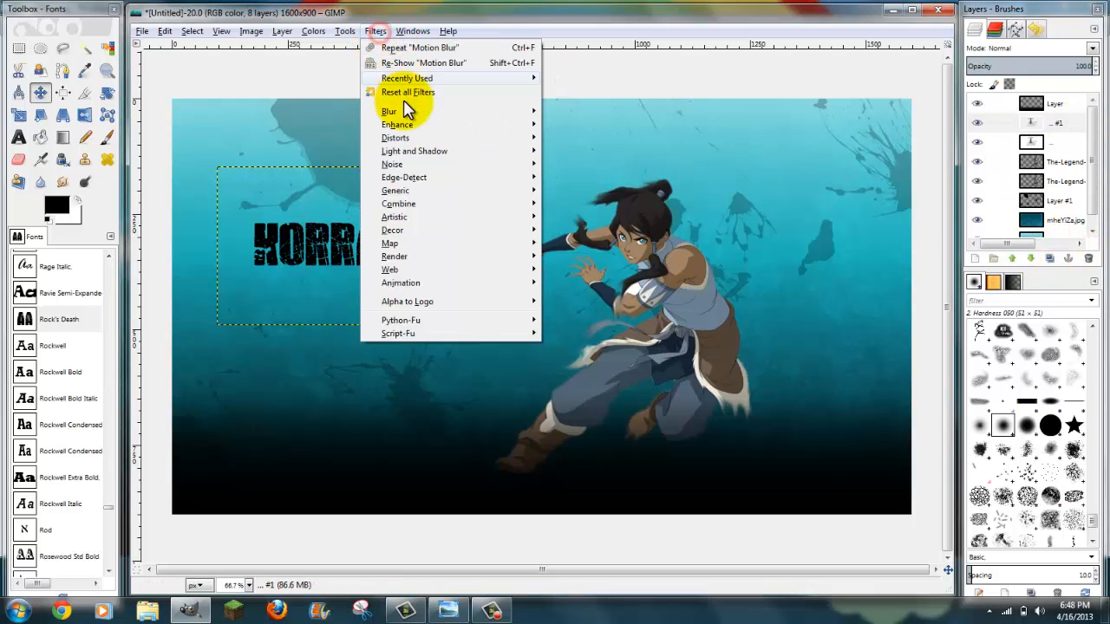
mouse_move(440, 114)
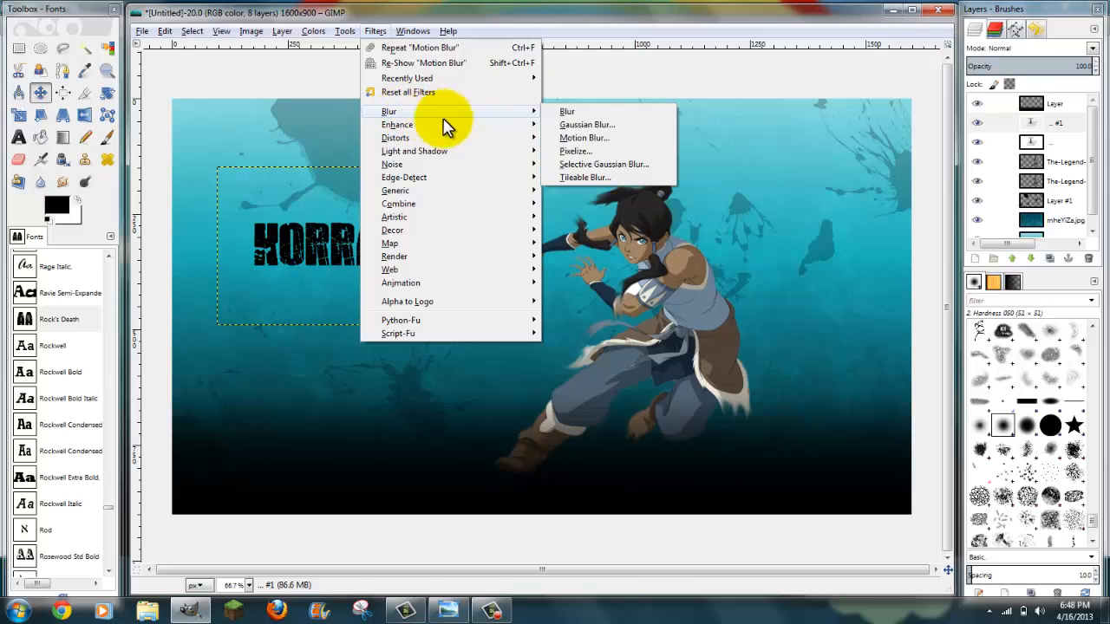
click(590, 139)
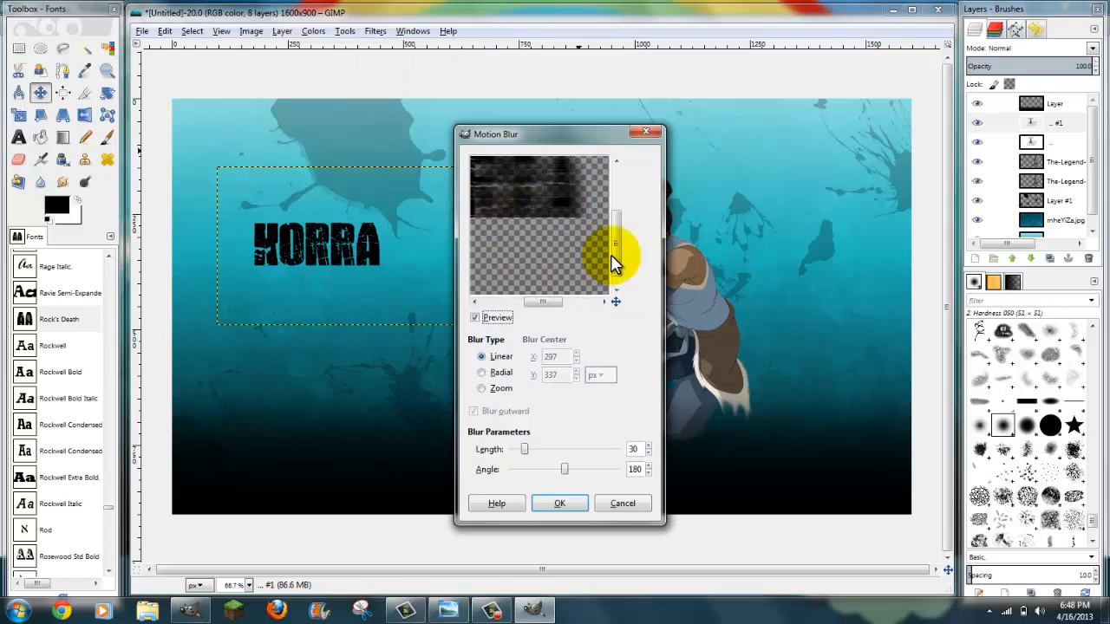
drag(611, 252, 624, 240)
drag(546, 304, 509, 304)
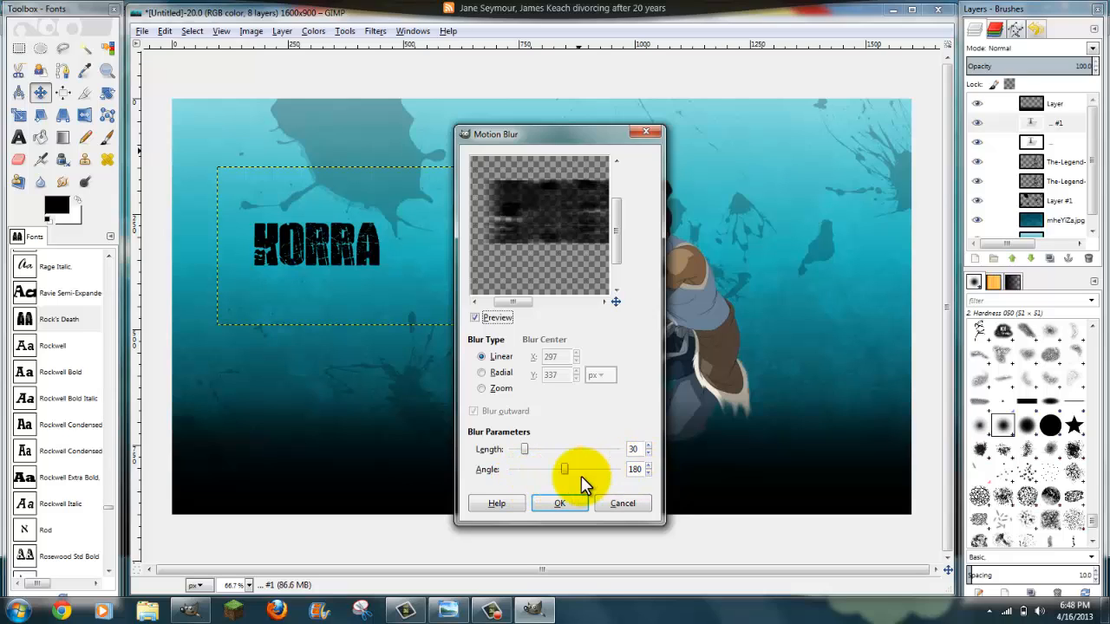
click(630, 470)
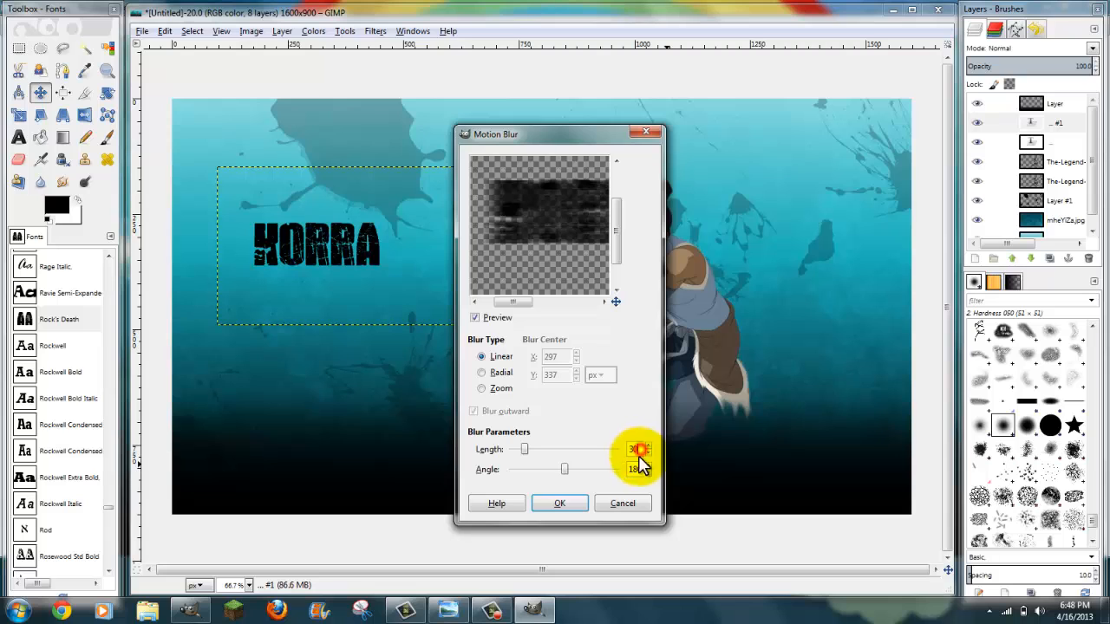
click(560, 503)
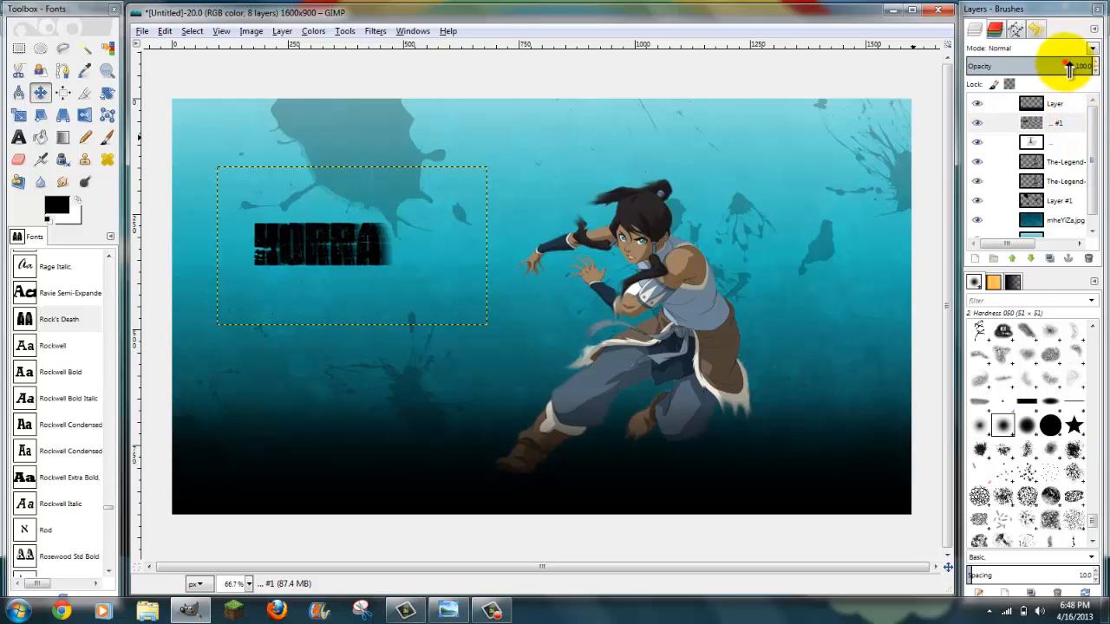
Lower the blurred text copy's opacity to 50 and merge it down onto the original text layer.
drag(1069, 68, 1050, 70)
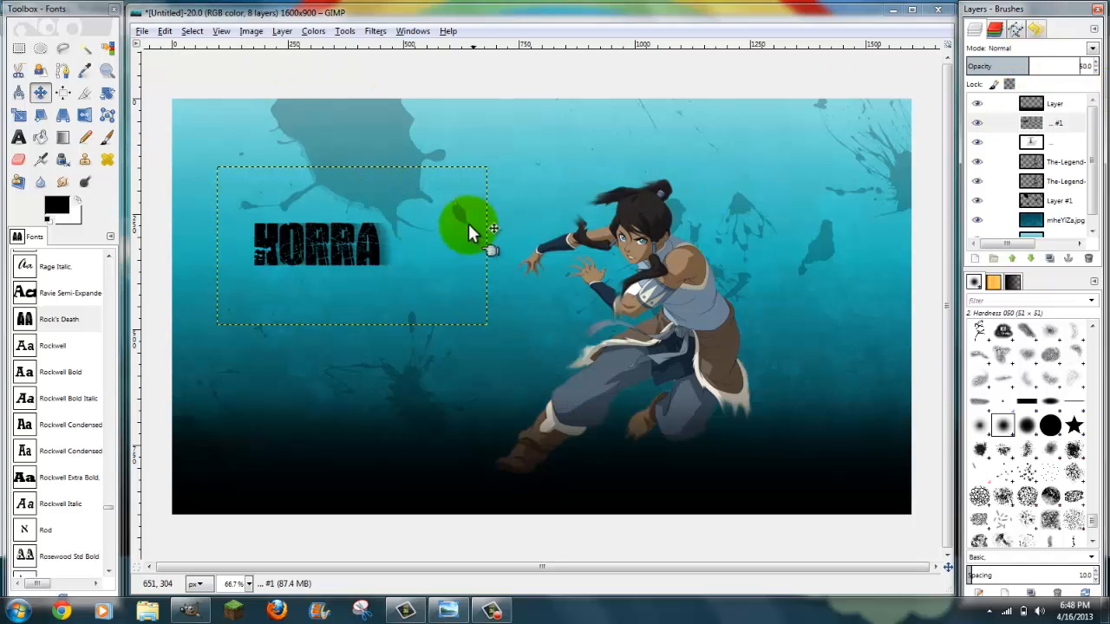
right_click(1060, 123)
click(1002, 226)
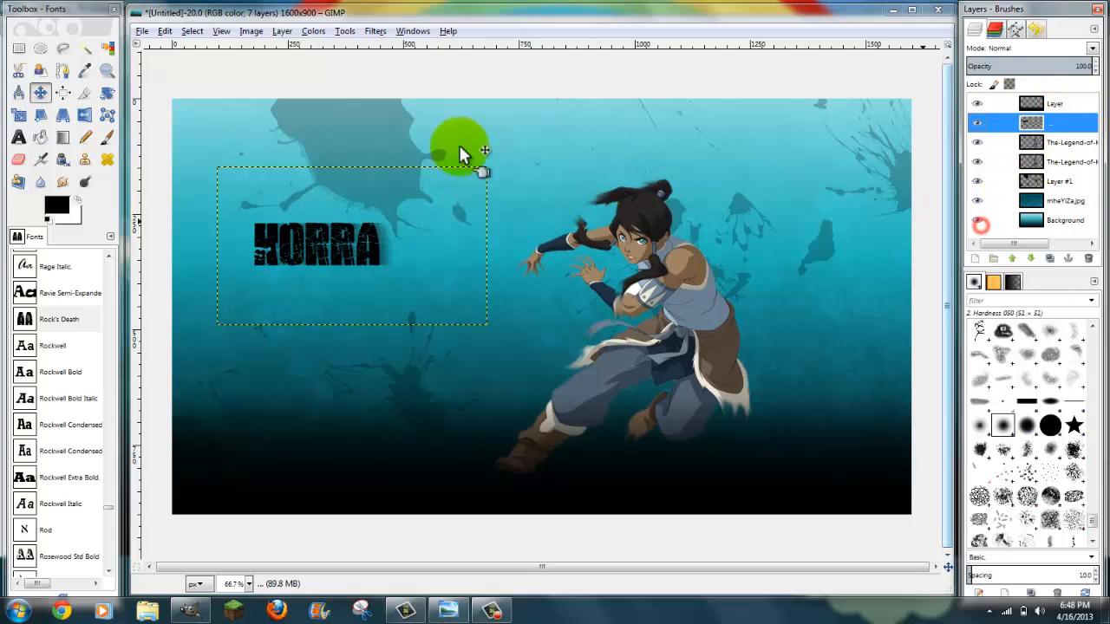
Move the merged KORRA text up and left, toward the upper-left corner of the canvas.
click(41, 93)
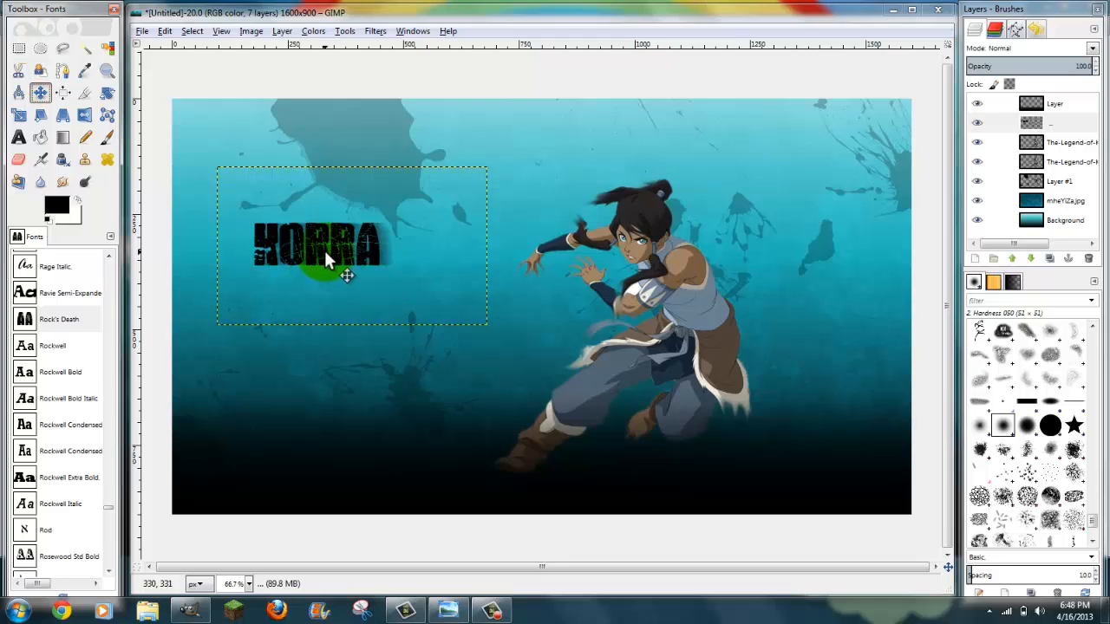
drag(326, 254, 274, 200)
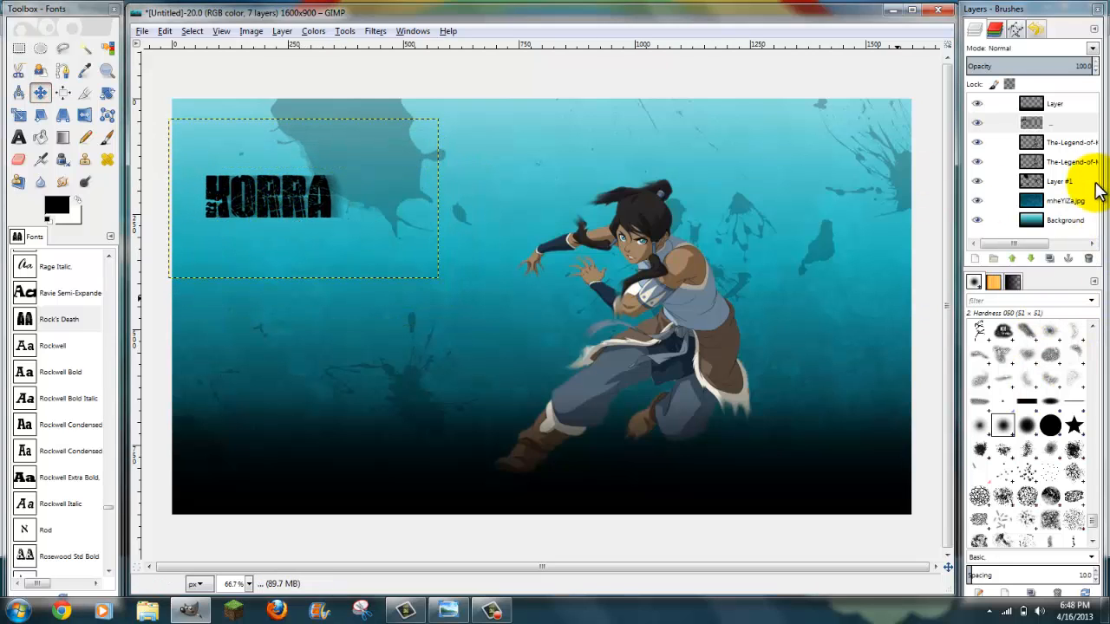
Add two transparent 1600 × 900 px layers above the KORRA text layer, checking the reference wallpaper in between.
click(974, 258)
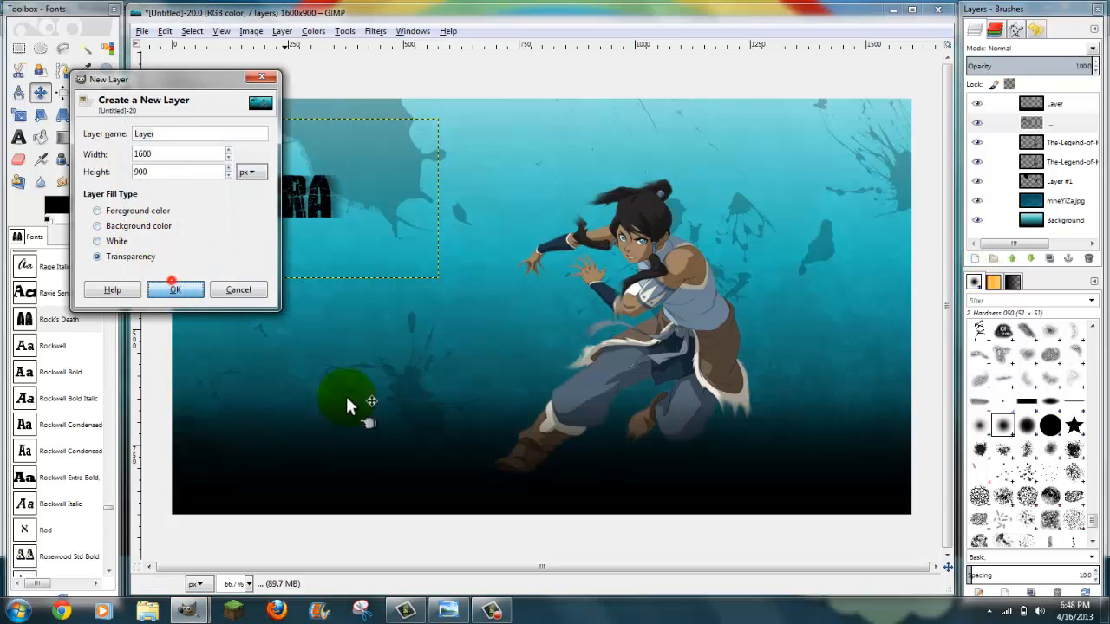
click(448, 610)
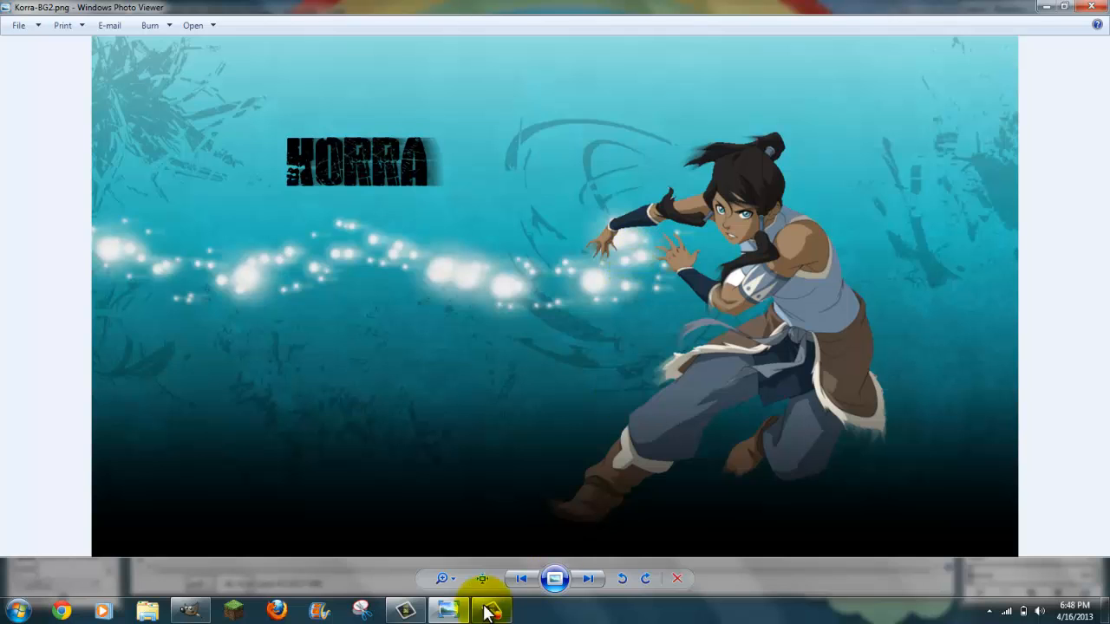
click(188, 613)
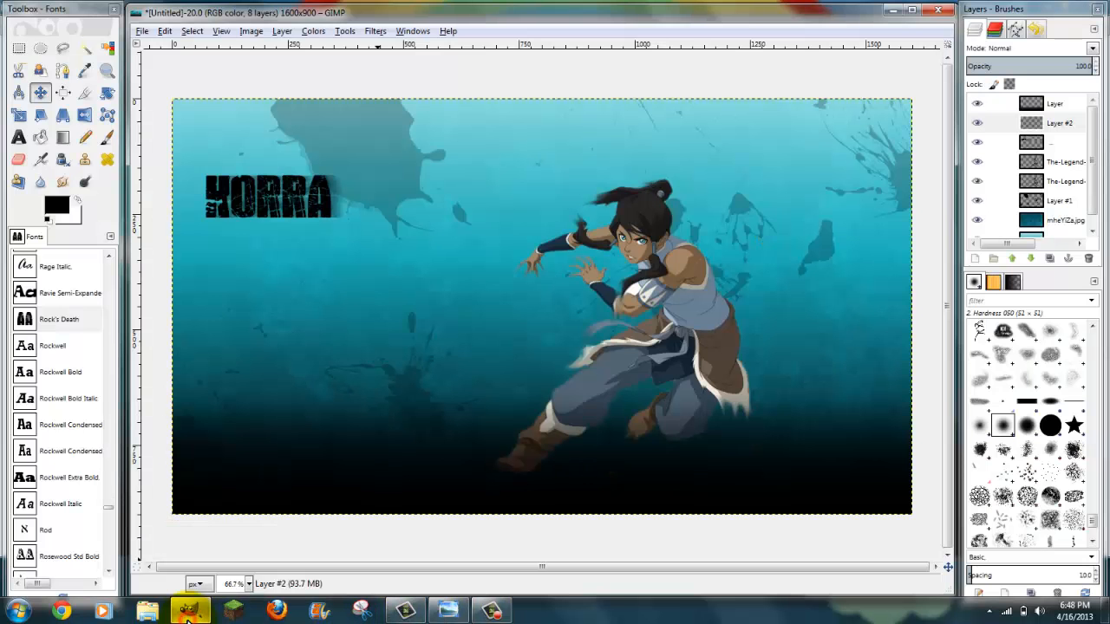
click(975, 258)
click(199, 308)
Lower Layer #3 in the layer stack to directly beneath both Korra character layers.
click(1057, 221)
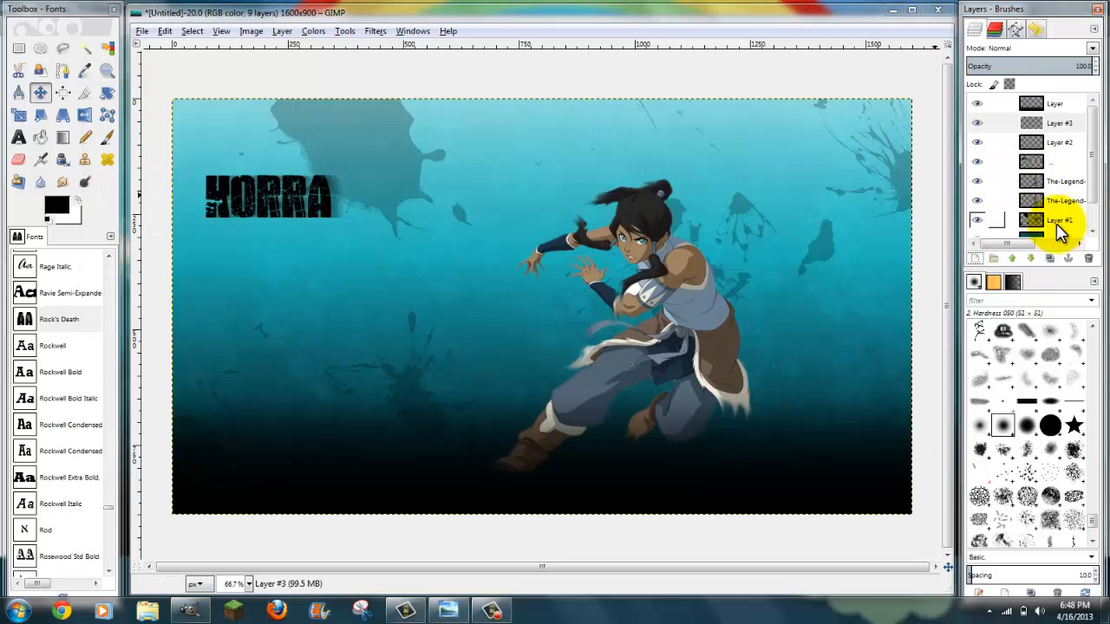
click(1032, 256)
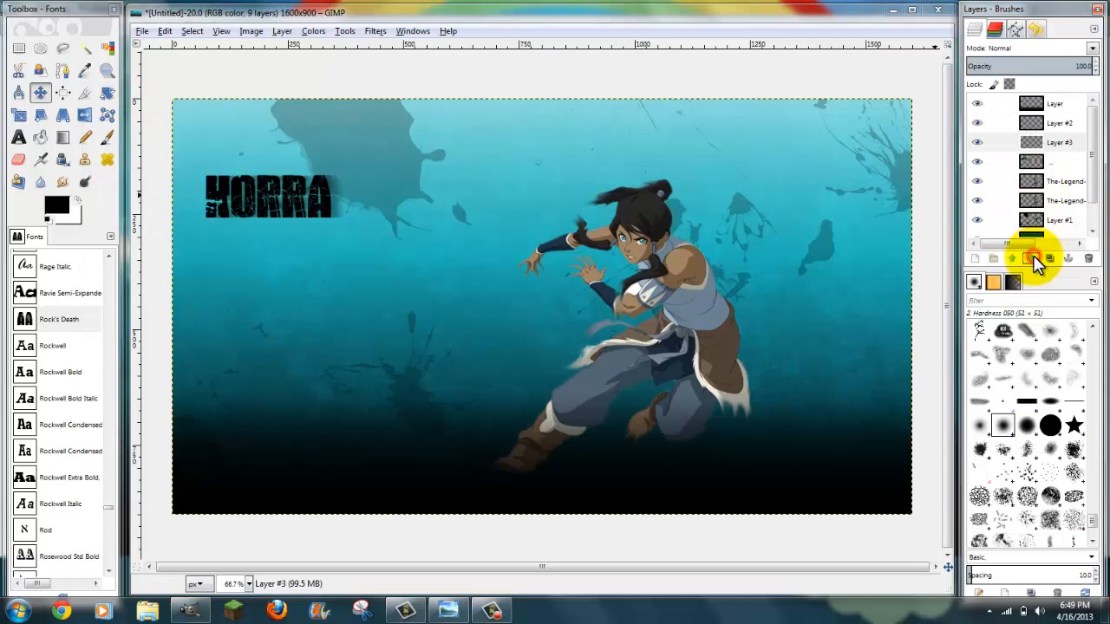
click(1033, 256)
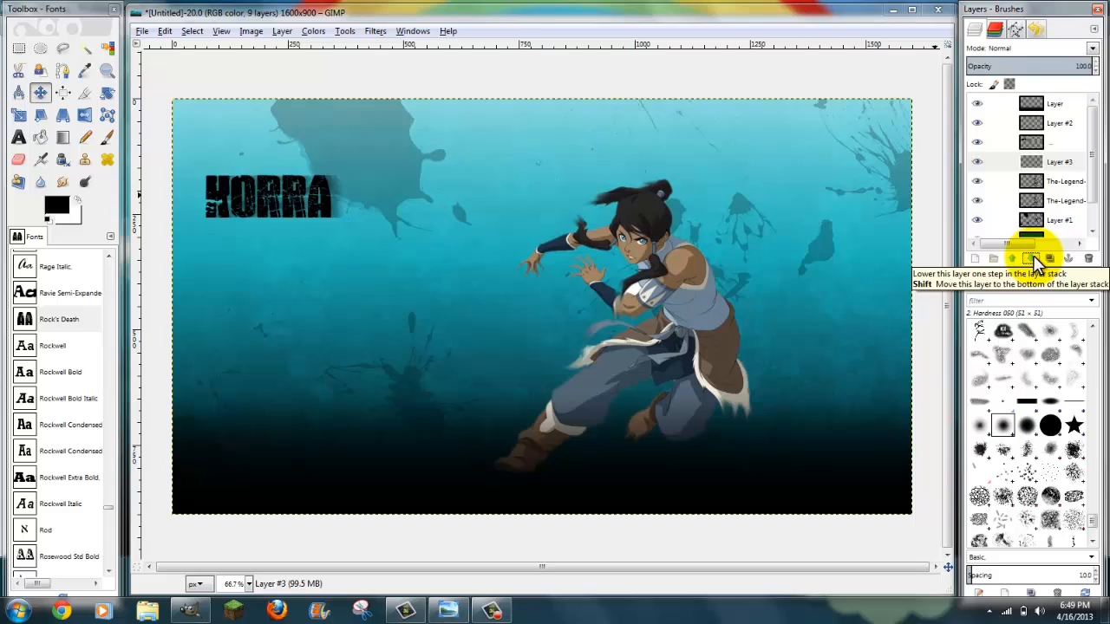
click(1030, 260)
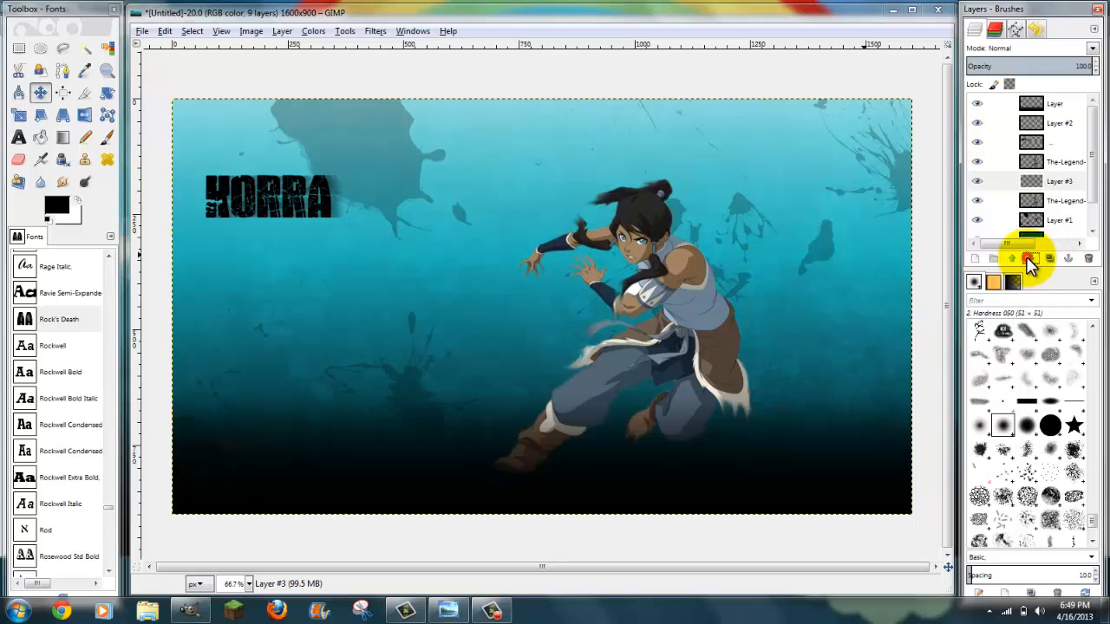
click(1030, 259)
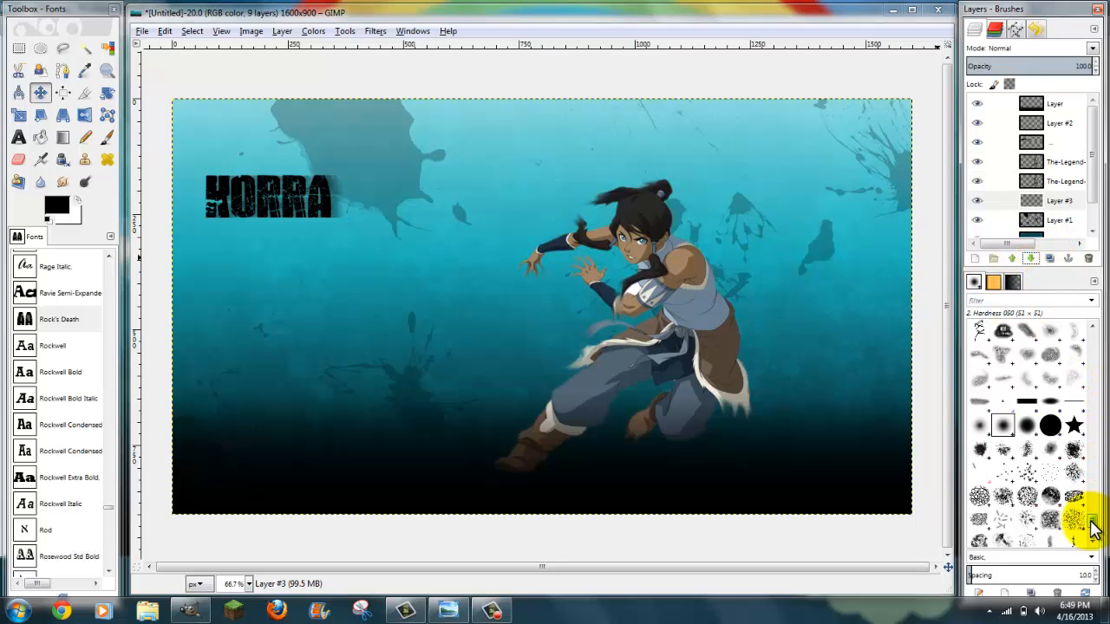
Choose the Sparks brush for the Paintbrush, try a wavy trail leading away from Korra's hands, and undo the stroke.
scroll(1083, 516, down, 3)
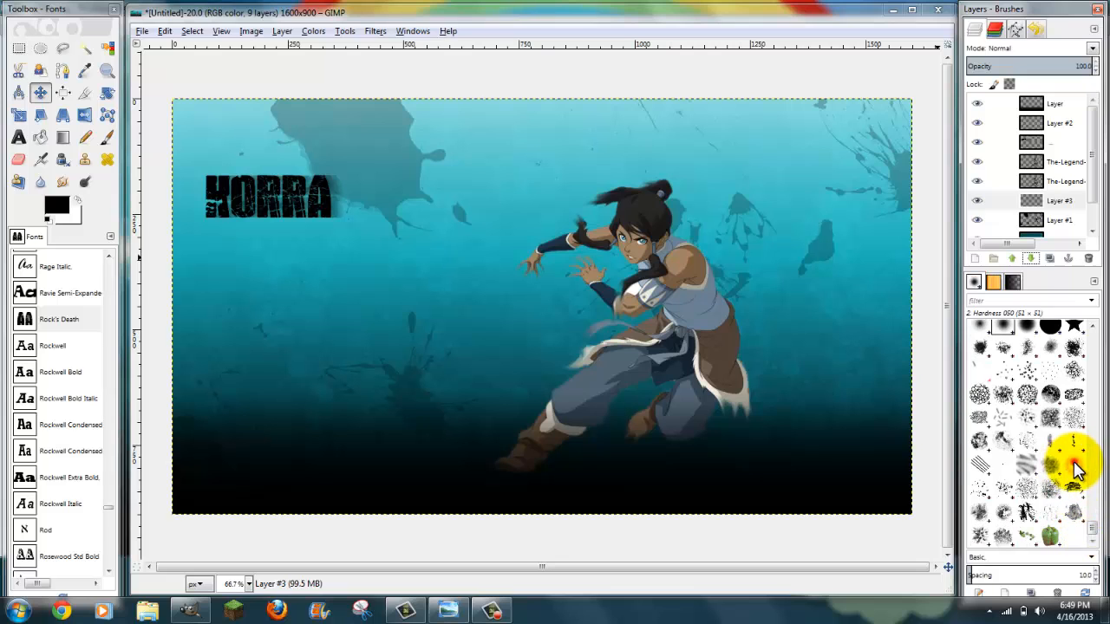
click(1072, 466)
click(107, 139)
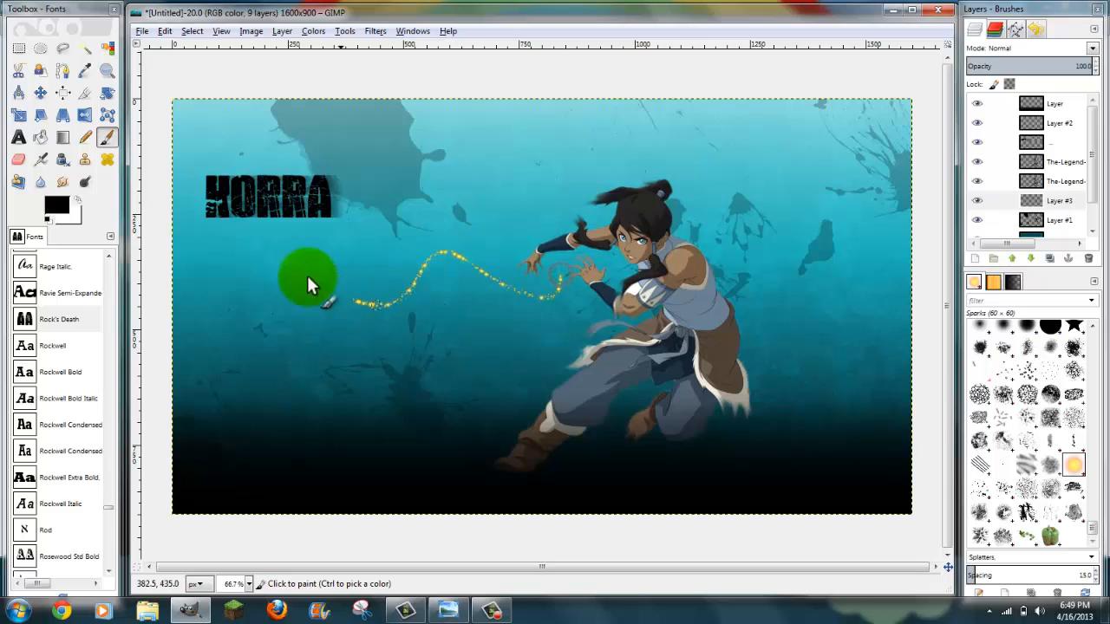
key(ctrl+z)
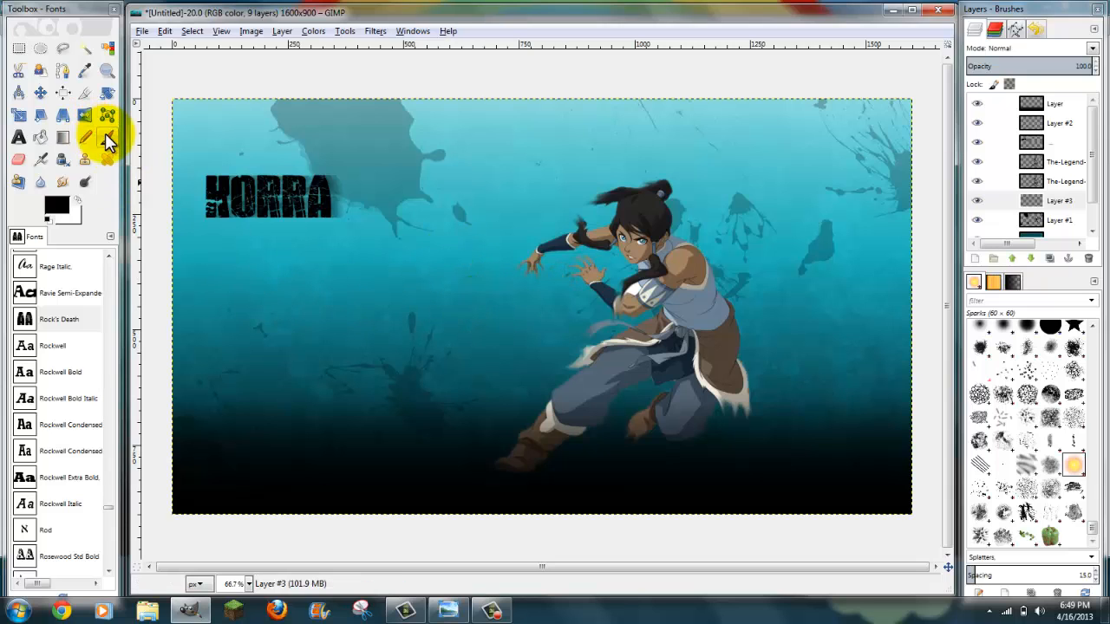
Try painting spark trails away from Korra's hands at brush sizes 305.66 and 213.55, and undo them.
double_click(106, 136)
drag(62, 168, 103, 173)
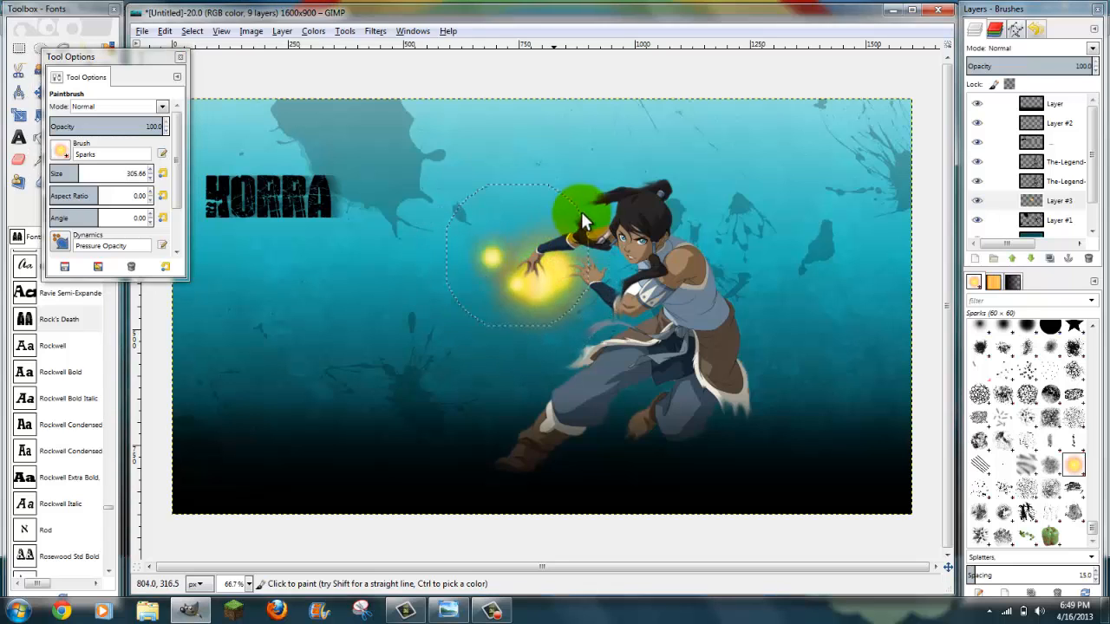
drag(76, 174, 70, 174)
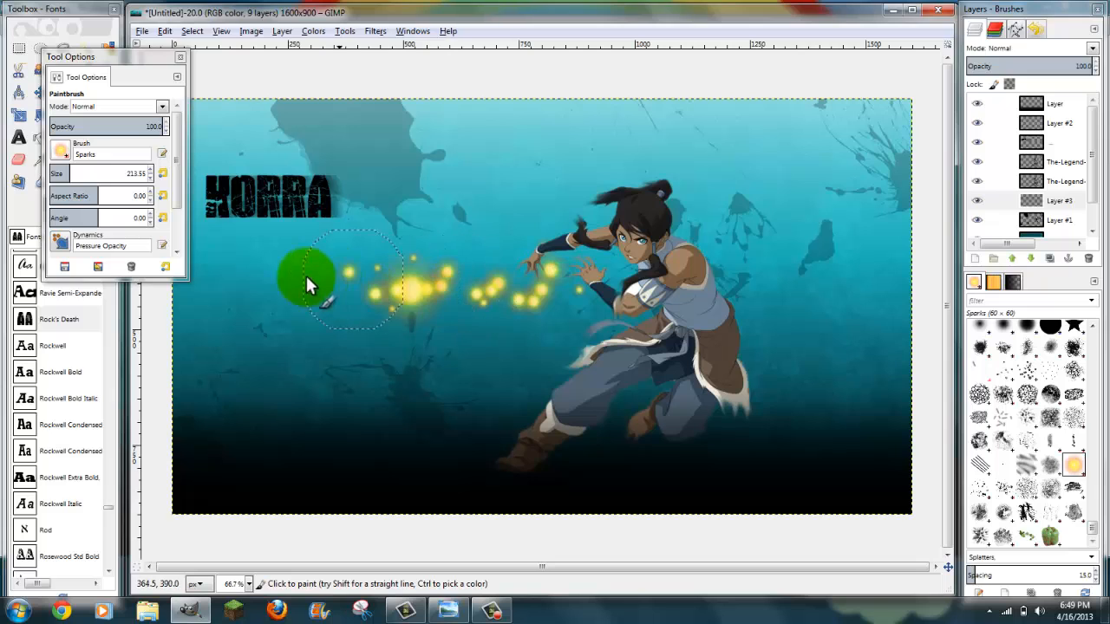
mouse_move(306, 278)
mouse_down()
mouse_move(212, 291)
mouse_move(60, 280)
mouse_up()
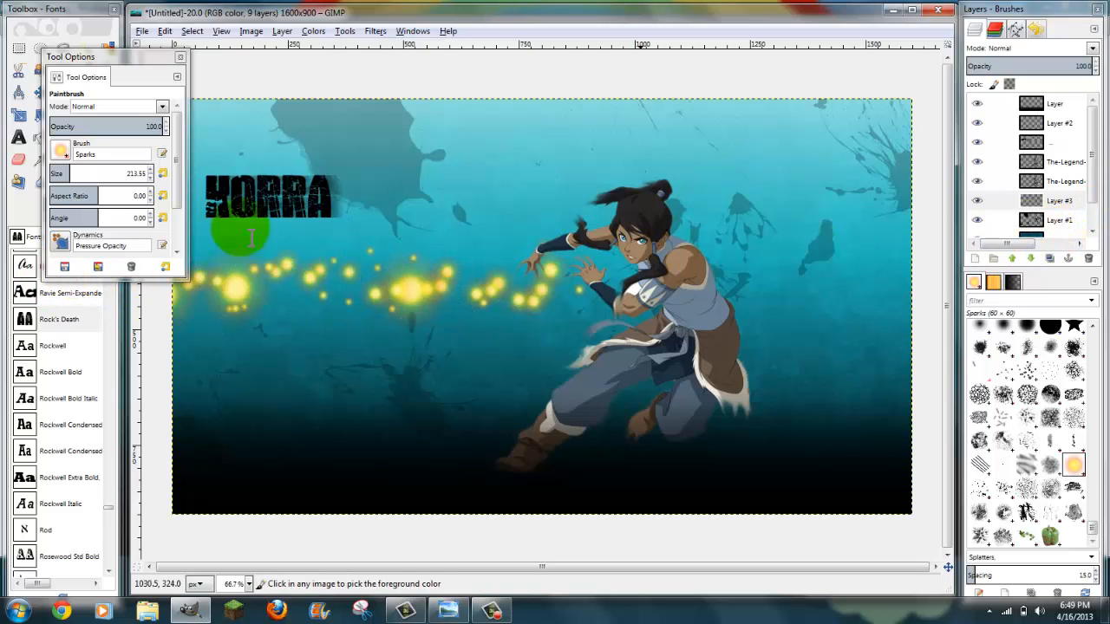
key(ctrl+z)
Paint a wavy spark trail from Korra's hands to the canvas's left edge with the brush size at 185.21.
drag(65, 174, 61, 174)
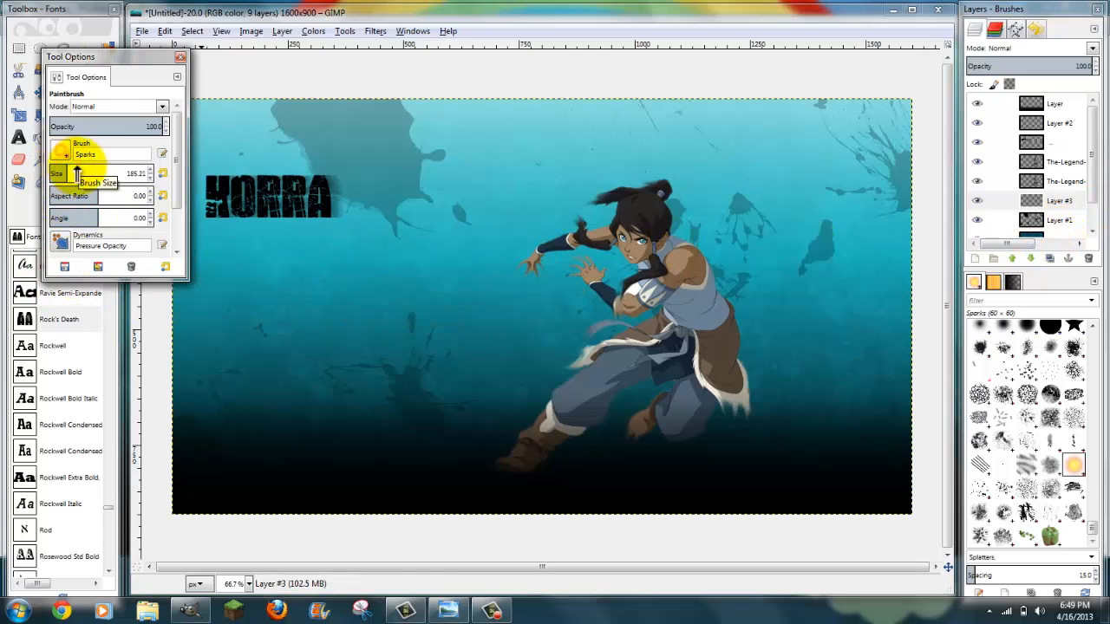
mouse_move(555, 260)
mouse_down()
mouse_move(508, 323)
mouse_move(355, 299)
mouse_move(86, 322)
mouse_up()
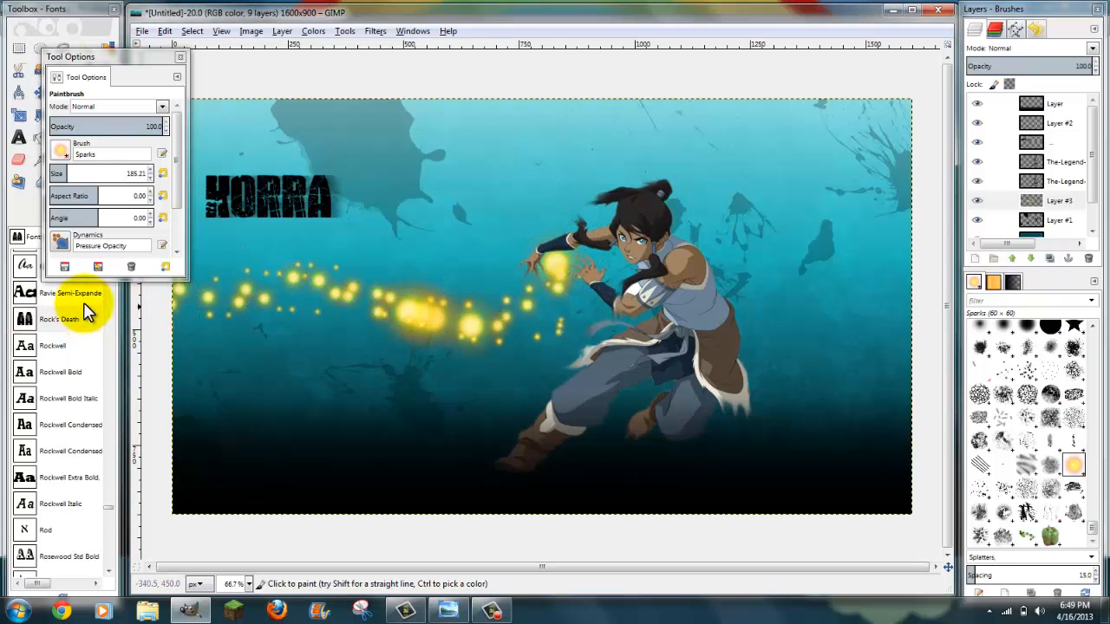
click(180, 56)
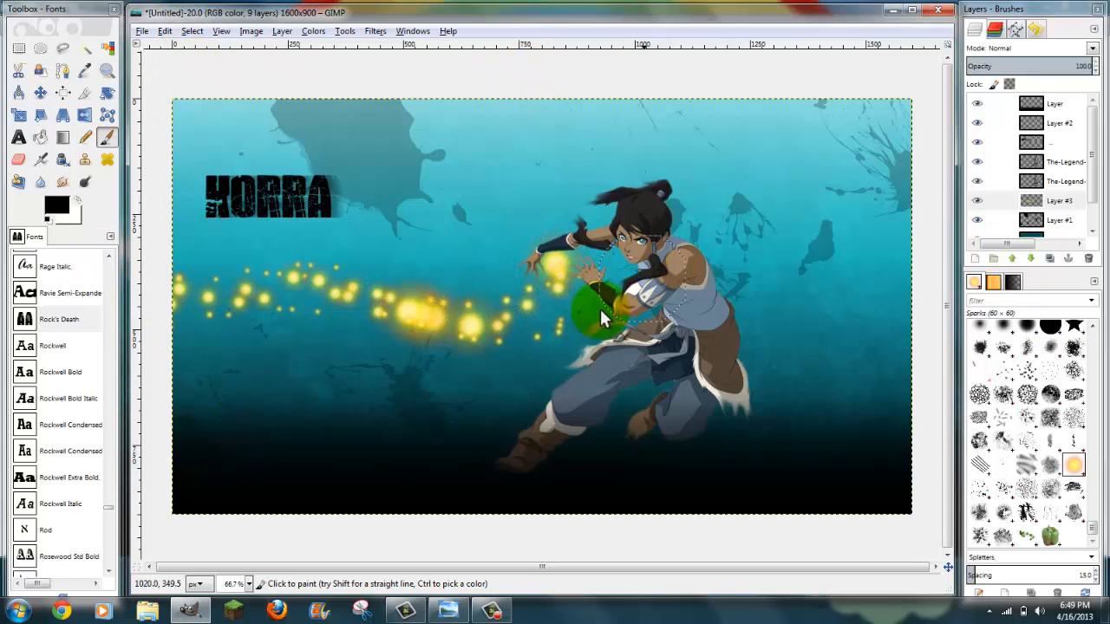
Compare with the reference wallpaper and whiten Layer #3's sparks using Hue-Saturation with lightness 100 and saturation -100.
click(449, 611)
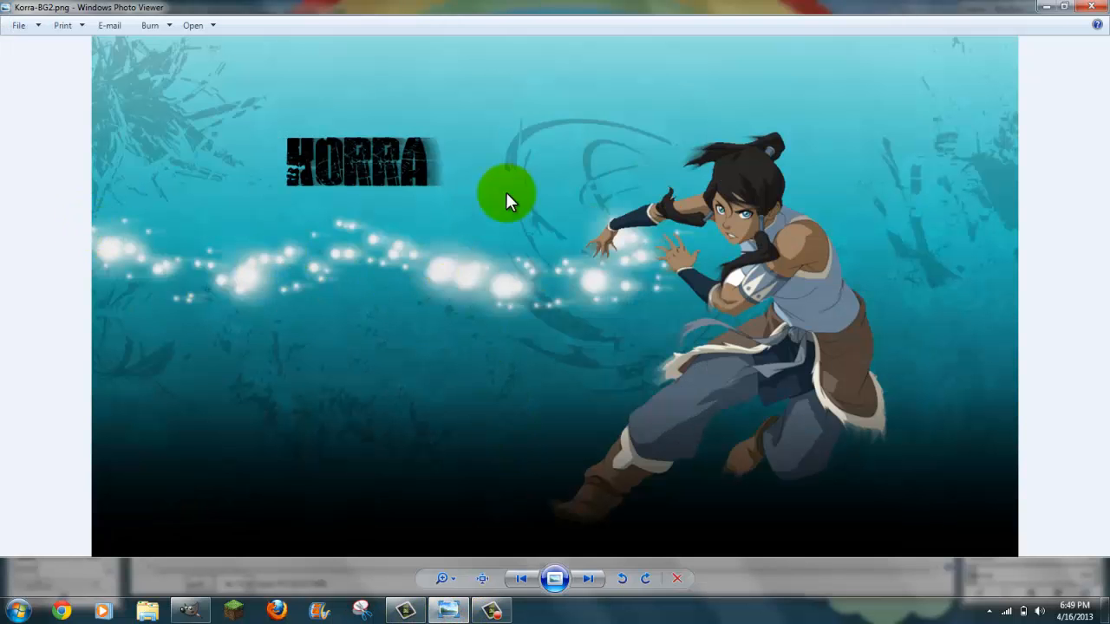
click(1045, 7)
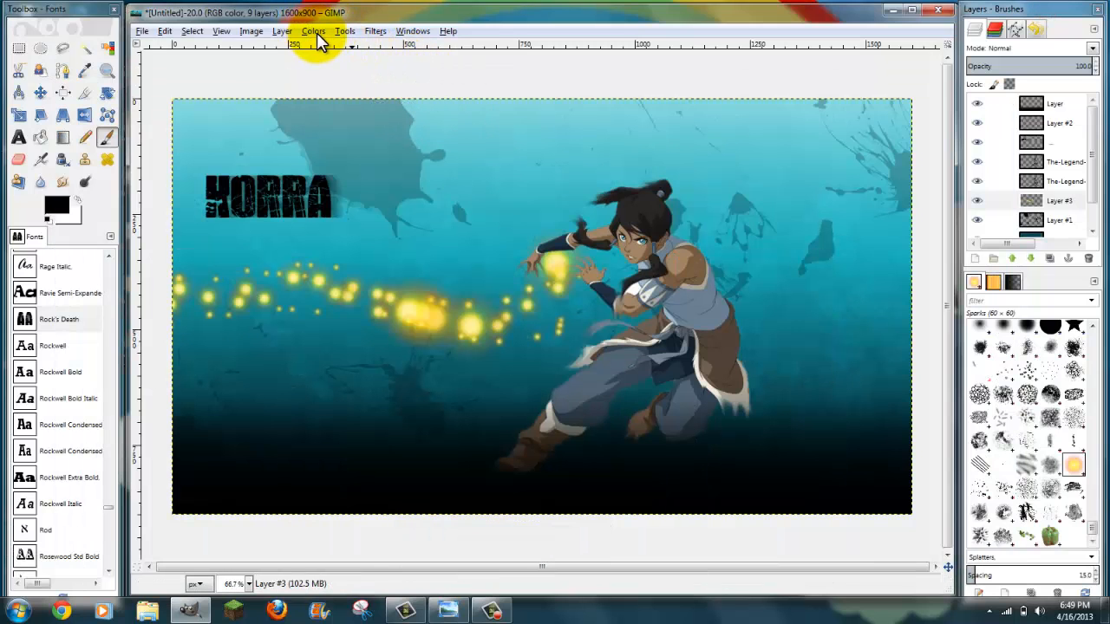
click(315, 33)
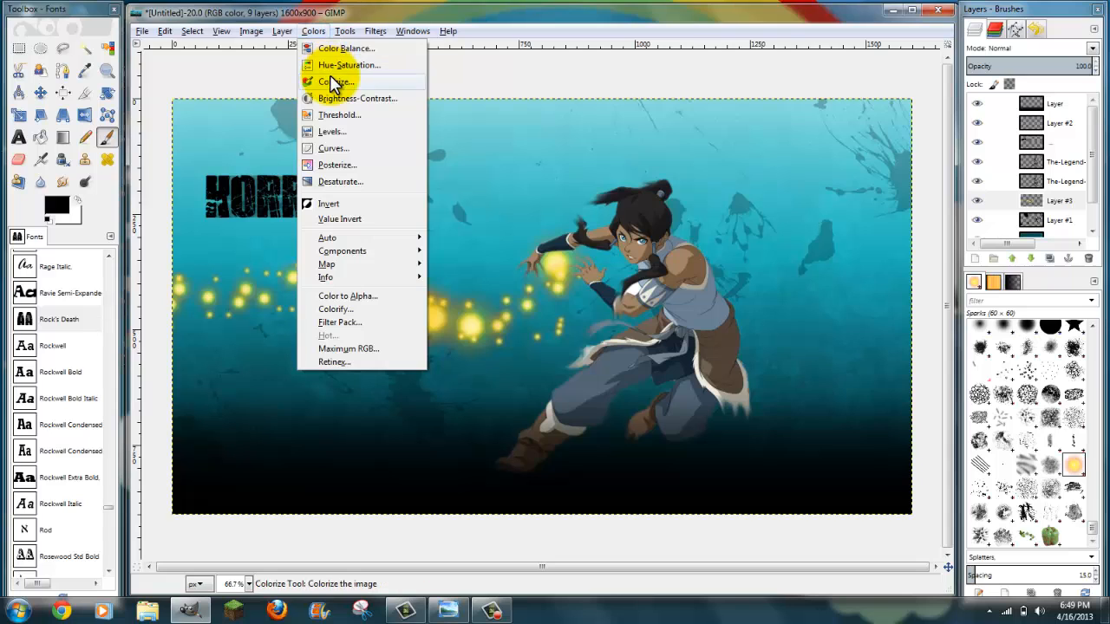
click(335, 67)
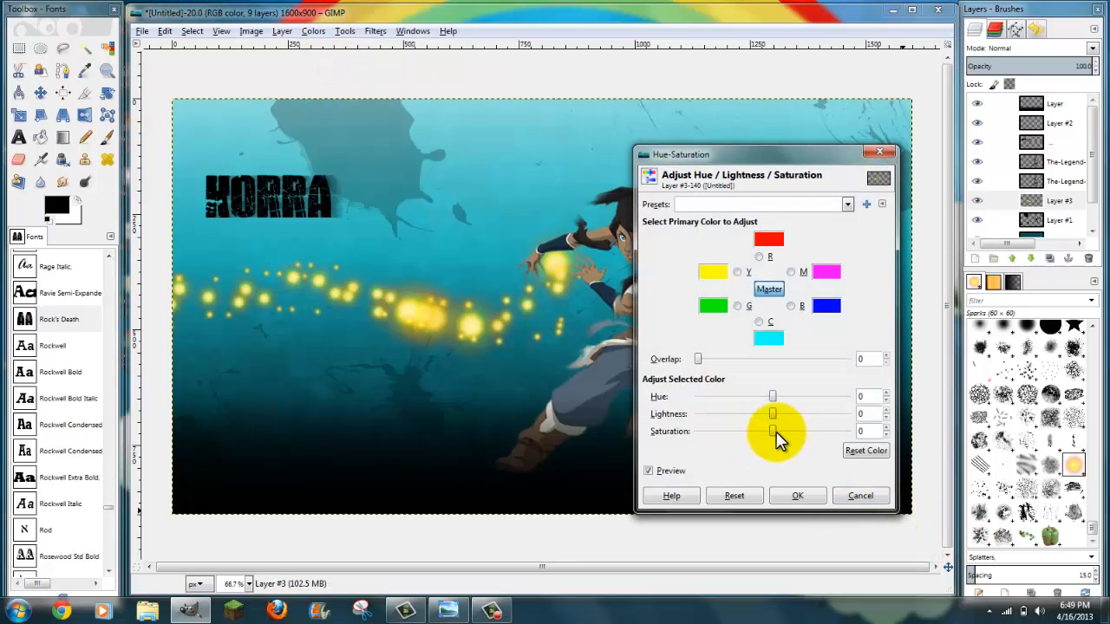
drag(773, 433, 682, 438)
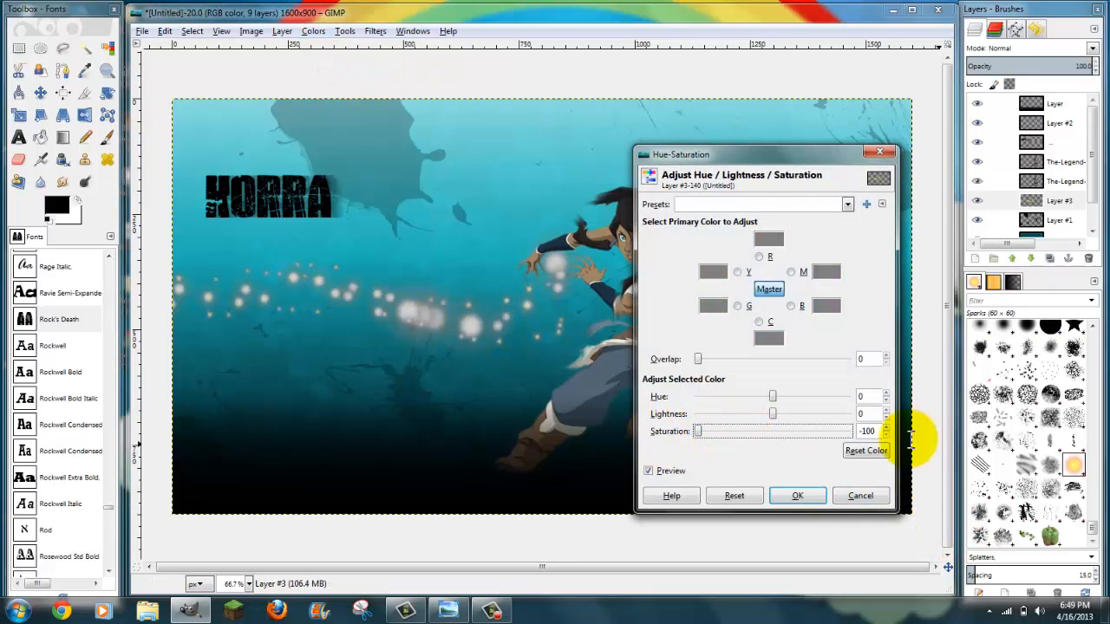
drag(773, 414, 858, 416)
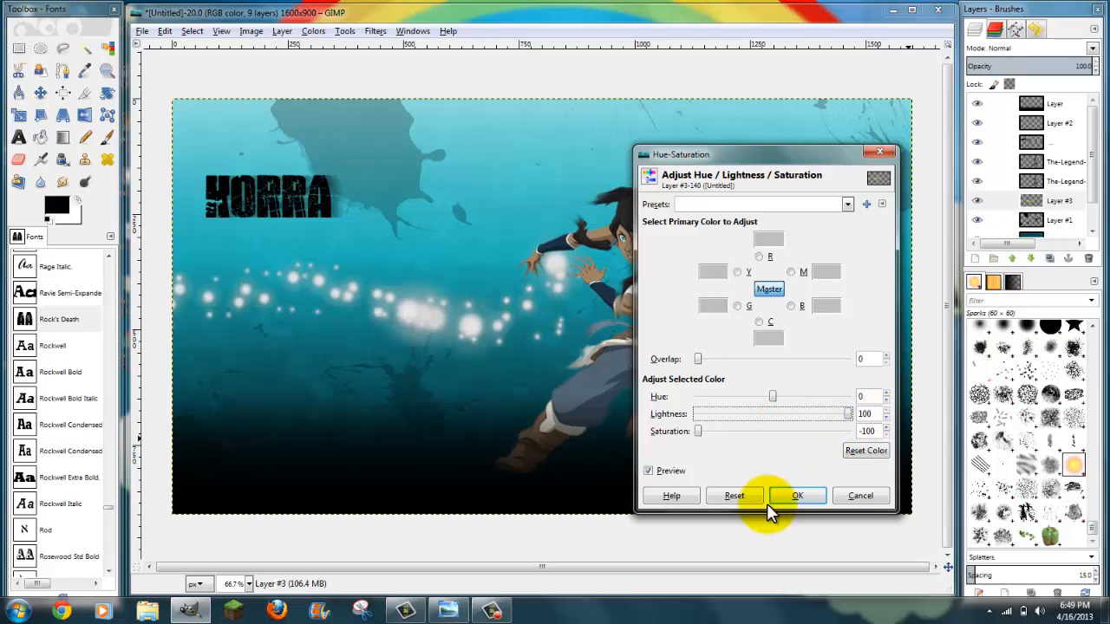
click(815, 498)
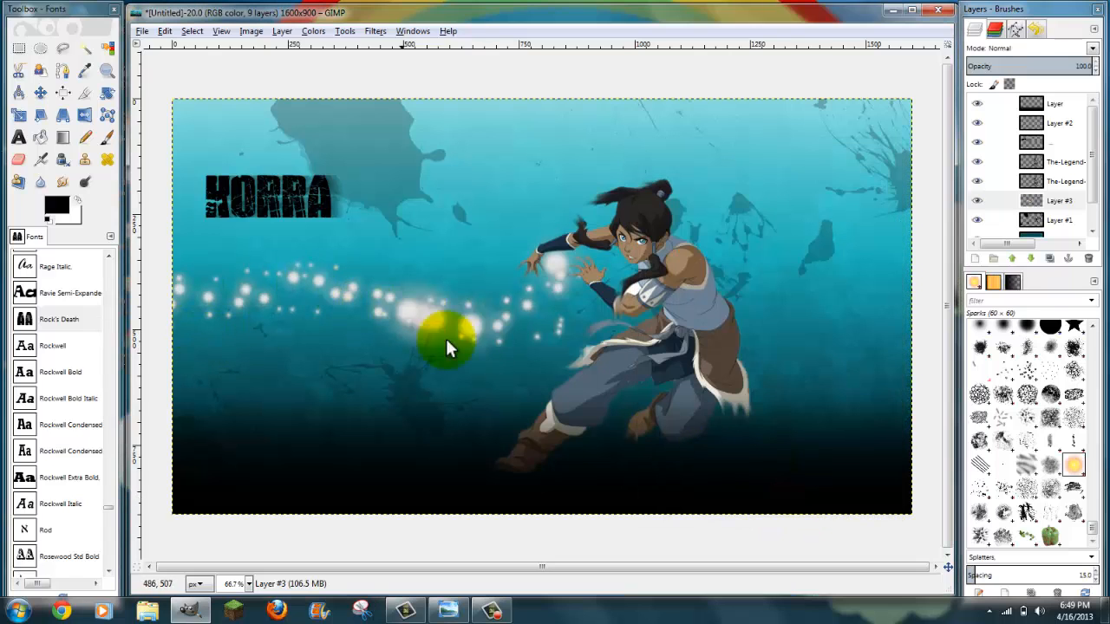
Apply a second Hue-Saturation adjustment to Layer #3, raising the lightness to brighten the white orbs.
click(314, 32)
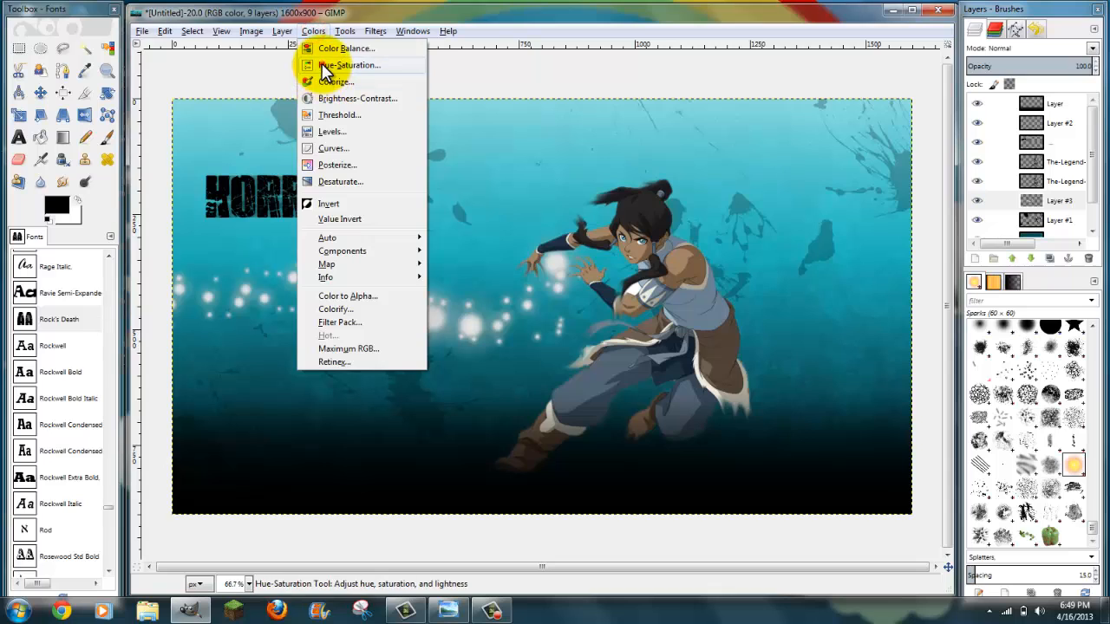
click(323, 67)
drag(769, 414, 862, 426)
click(802, 498)
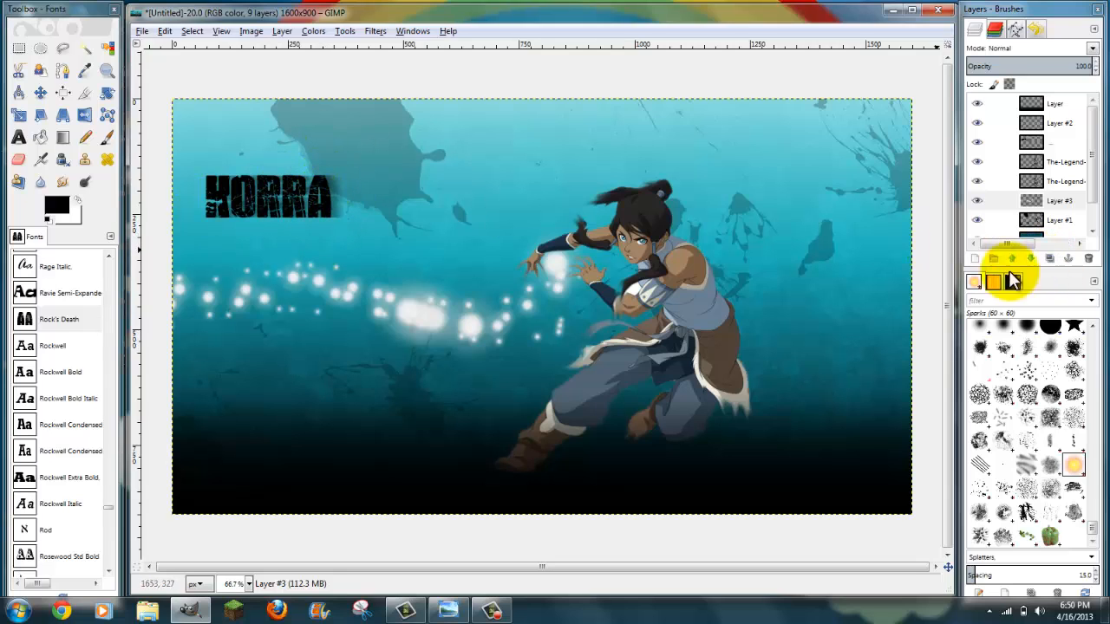
Duplicate Layer #3 and apply a linear Motion Blur with length 30 and angle 180 to the copy.
click(1049, 258)
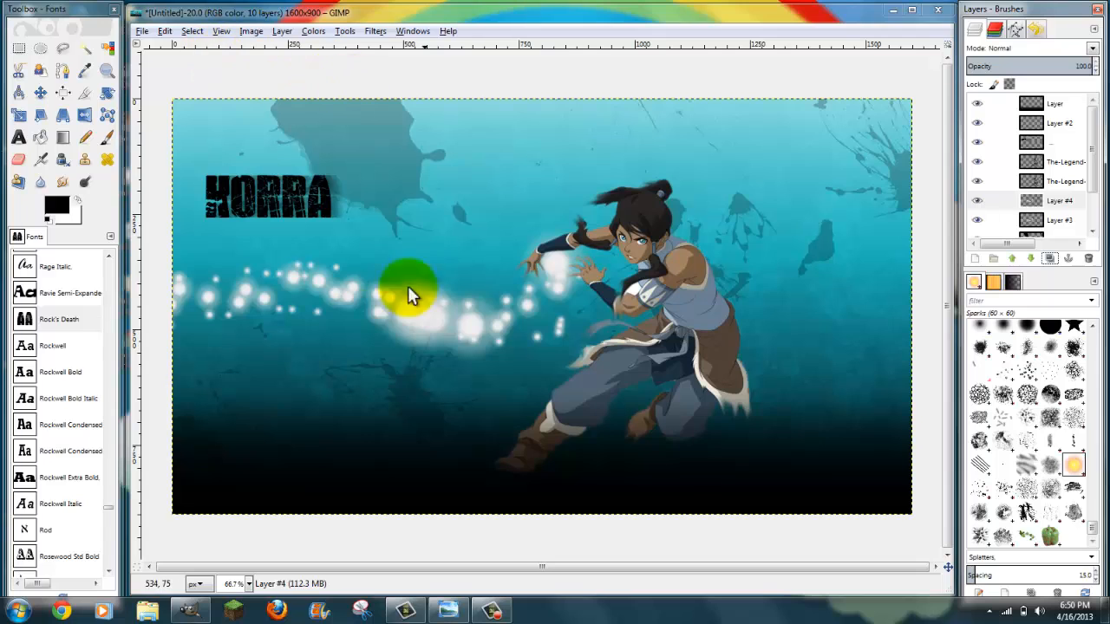
click(379, 32)
mouse_move(416, 113)
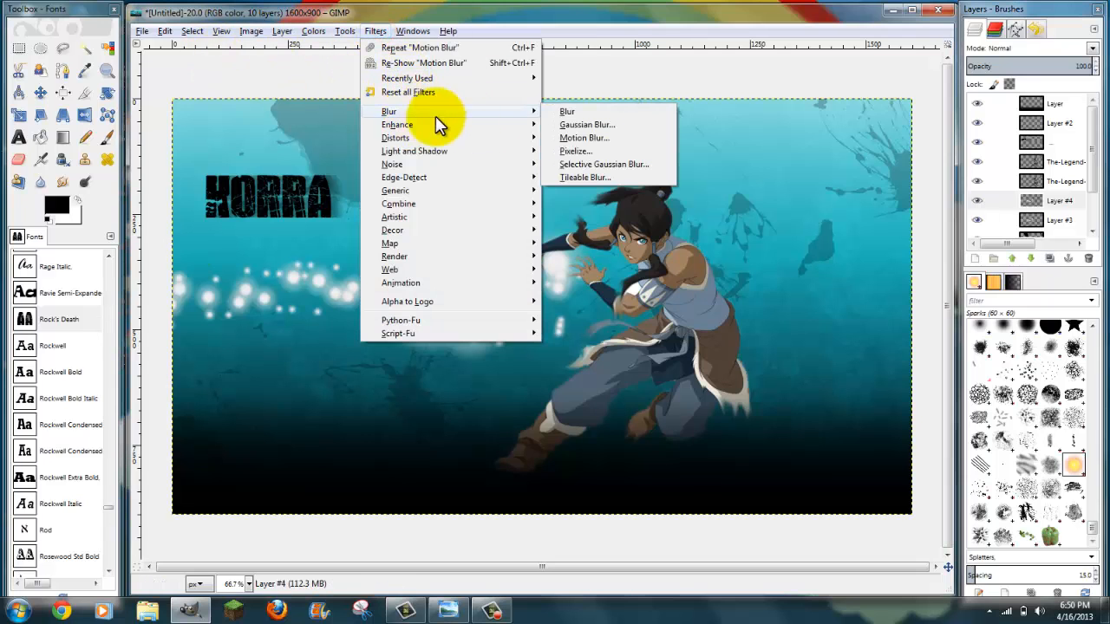
click(567, 138)
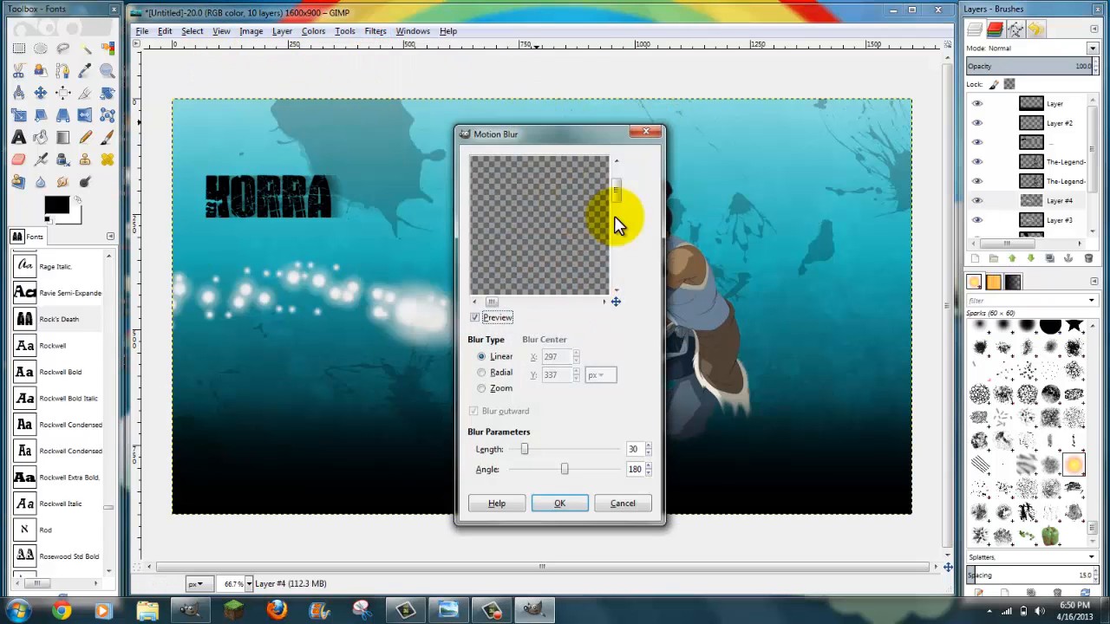
drag(615, 185, 617, 226)
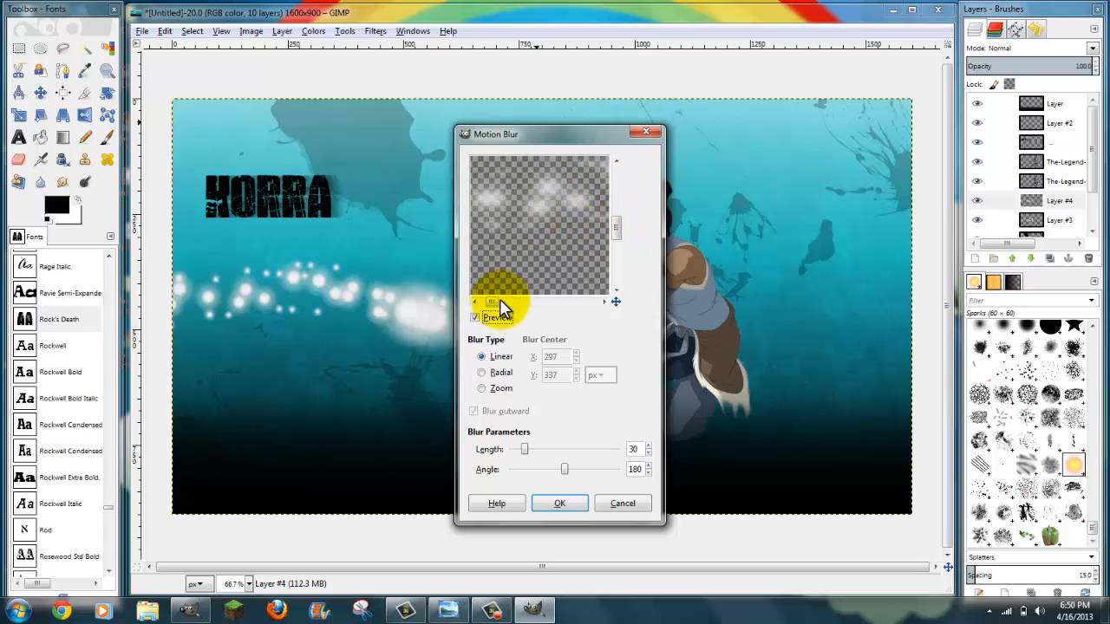
drag(491, 304, 503, 302)
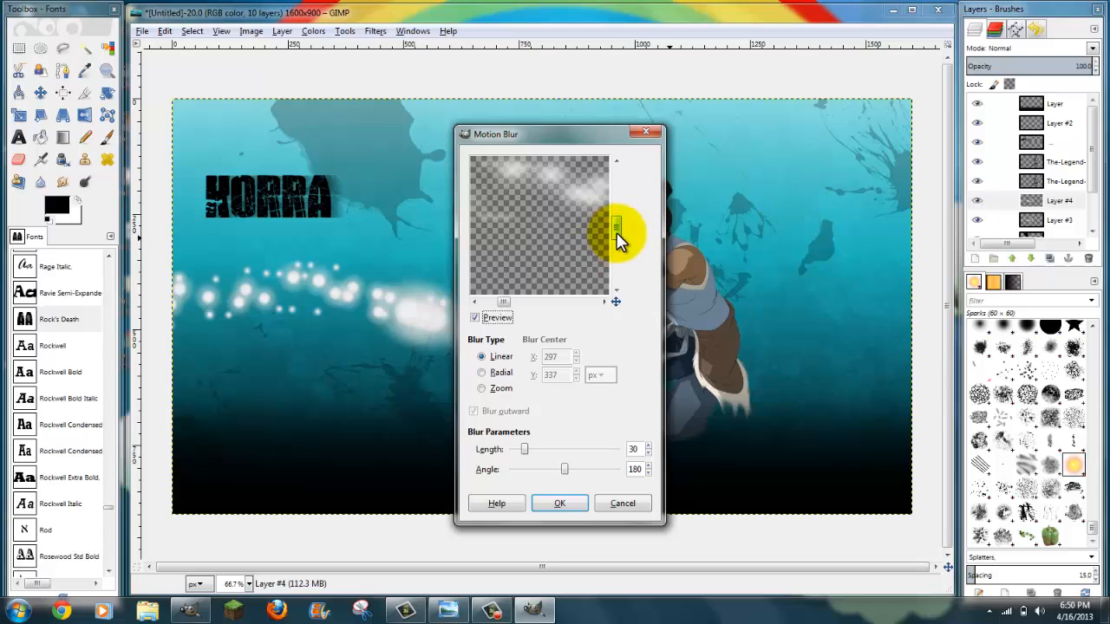
drag(614, 230, 613, 229)
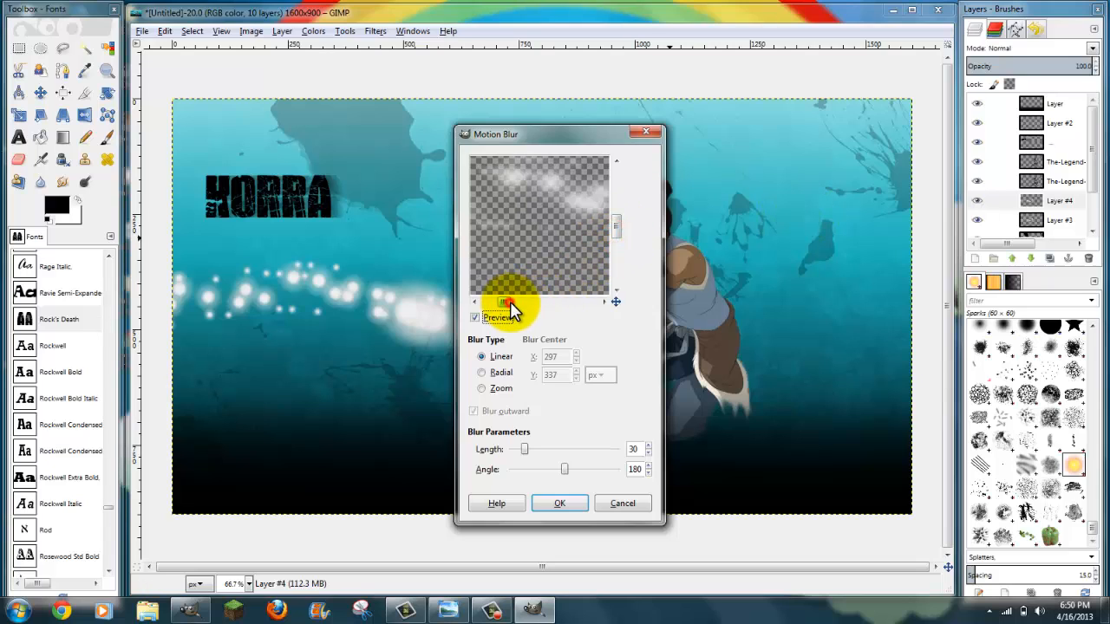
drag(509, 303, 514, 302)
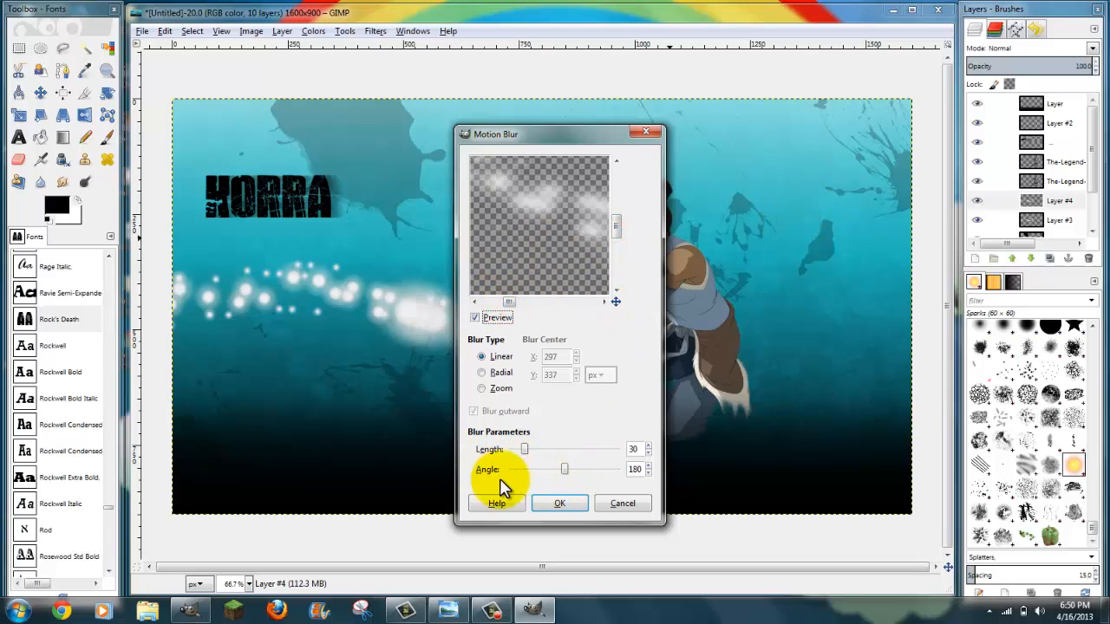
click(566, 504)
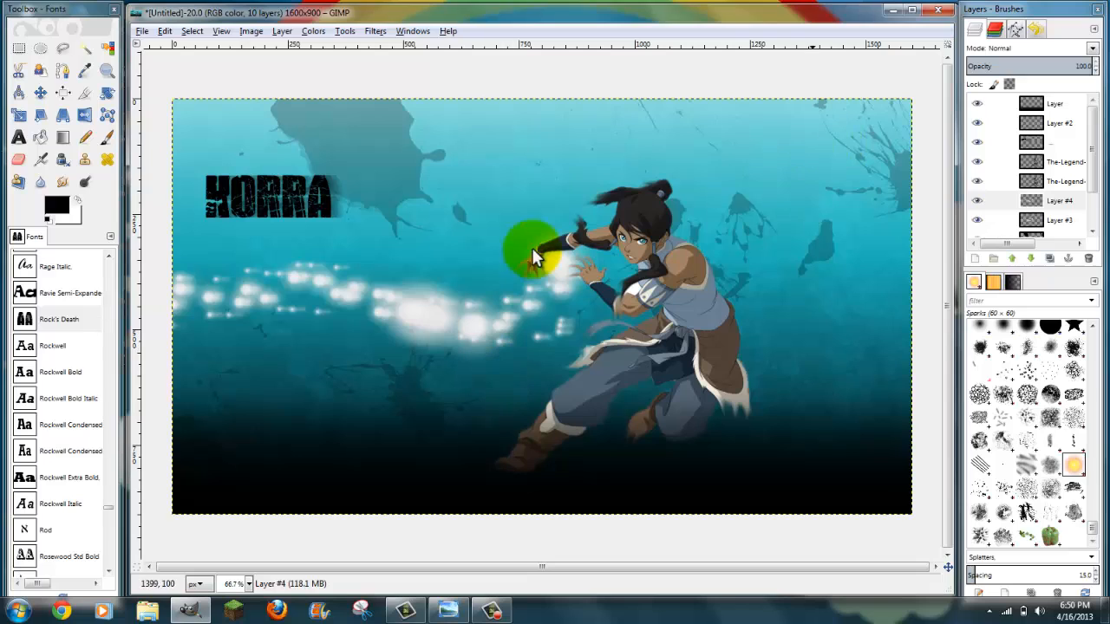
Reduce the blurred spark layer's opacity to 56.6 and merge it down into Layer #3.
click(1067, 67)
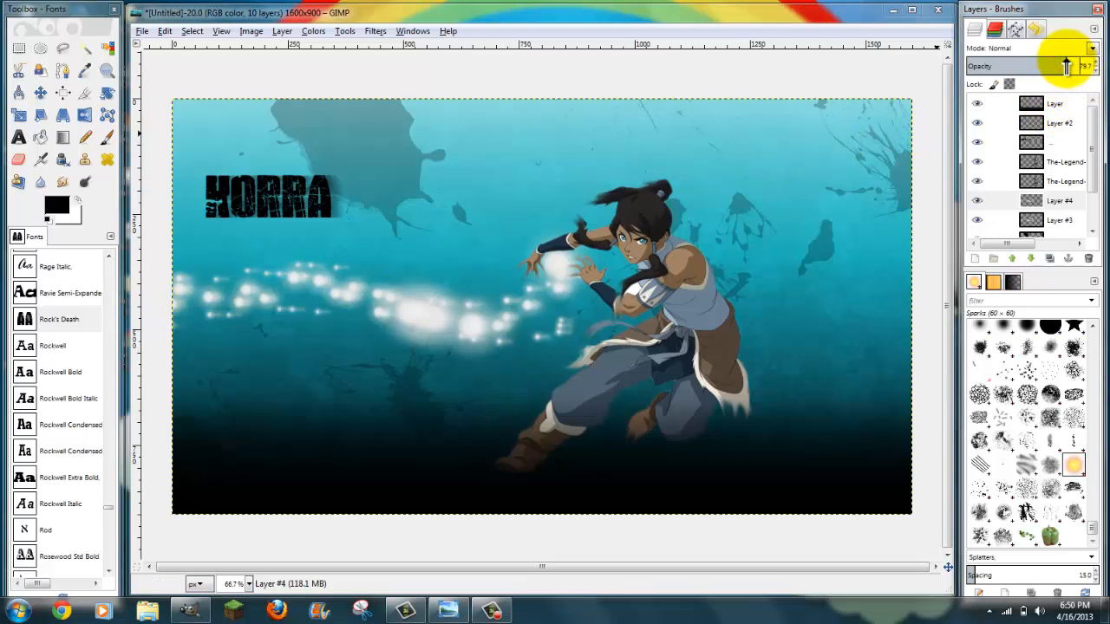
drag(1060, 67, 1040, 71)
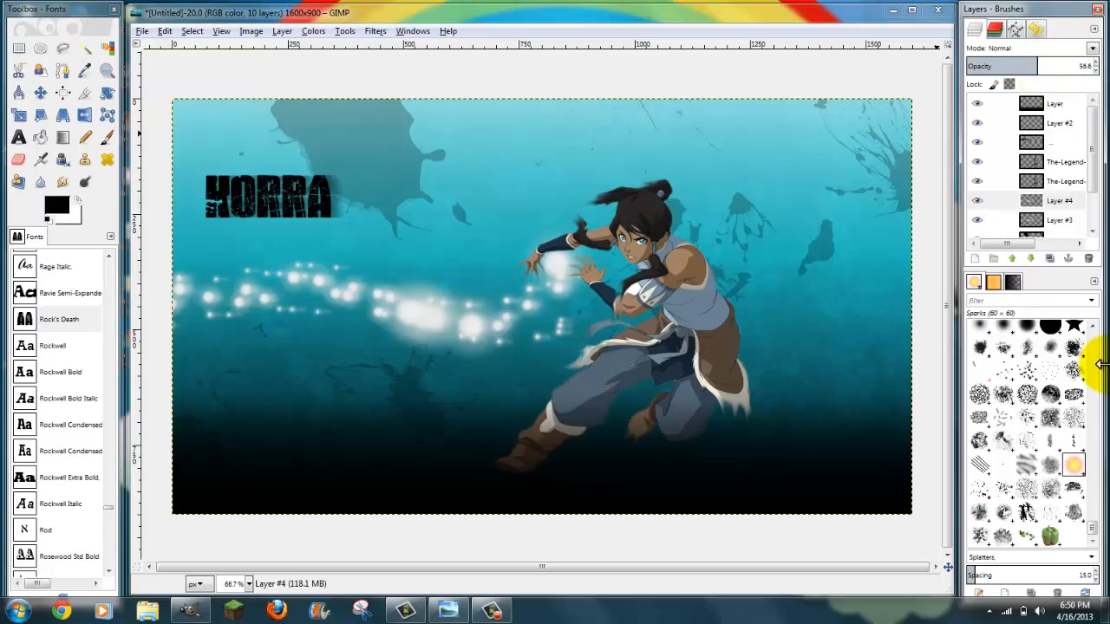
right_click(1063, 202)
click(982, 306)
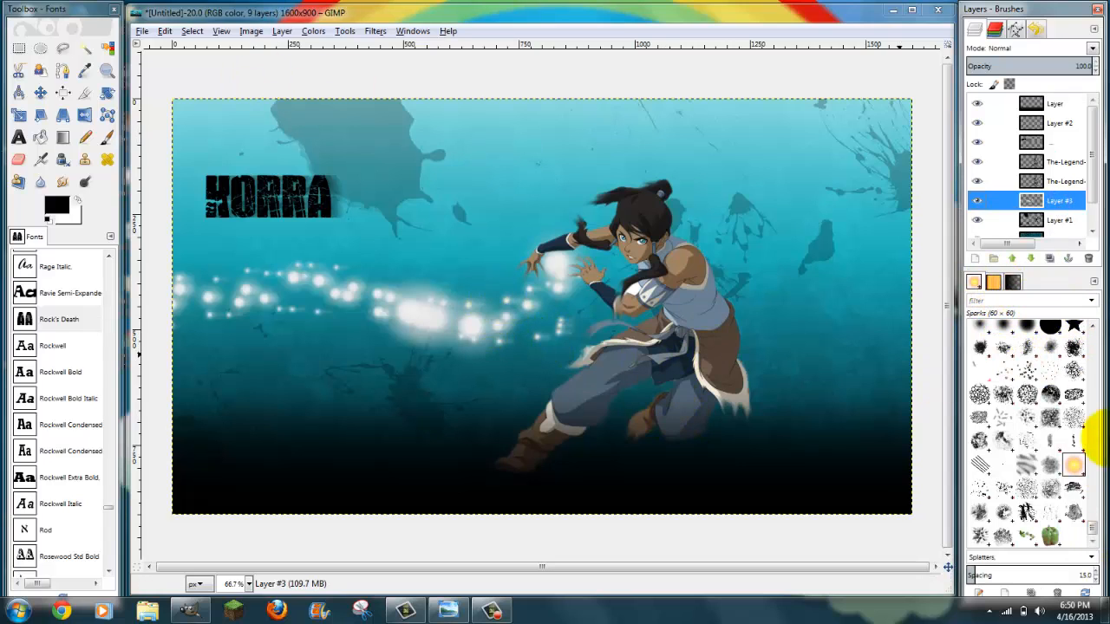
Make white the foreground color and choose the KG Turning Tables font for the Text tool.
scroll(1084, 520, up, 5)
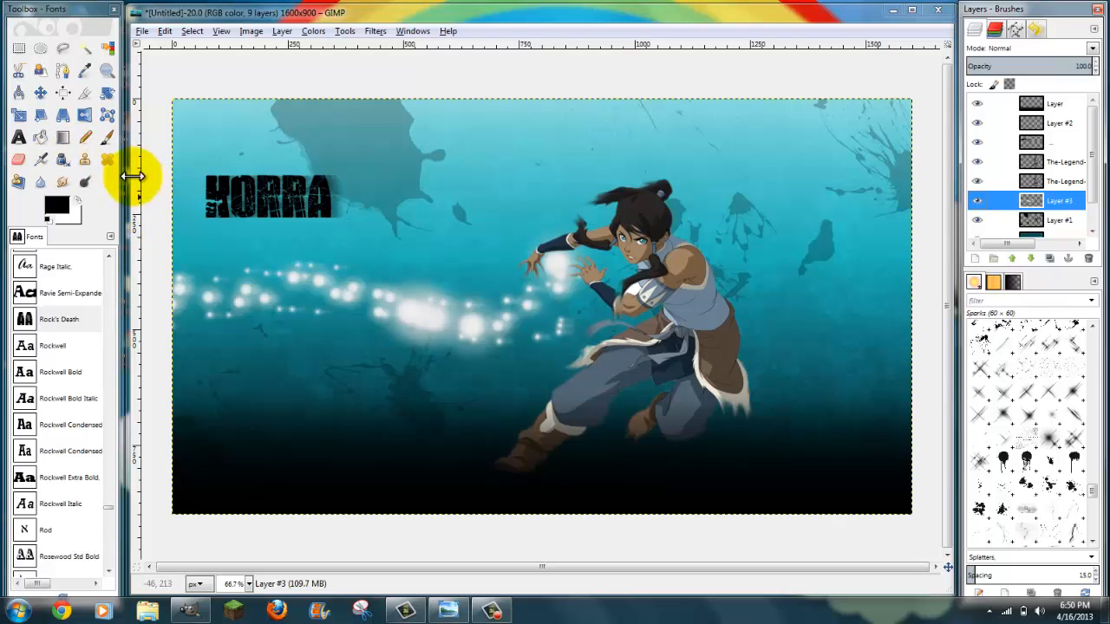
click(76, 201)
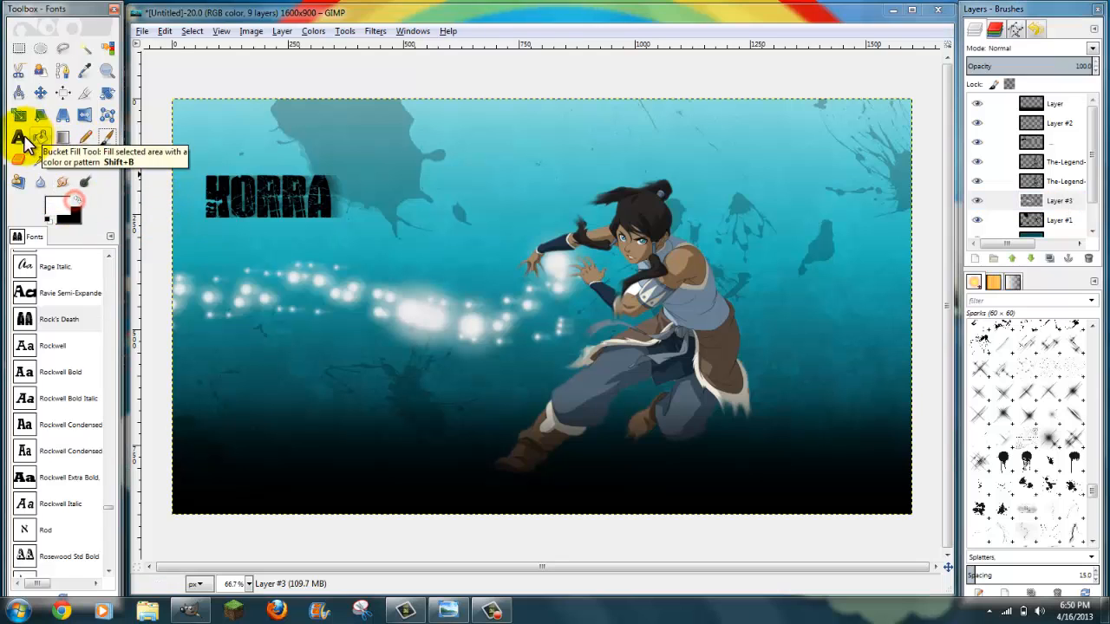
double_click(19, 137)
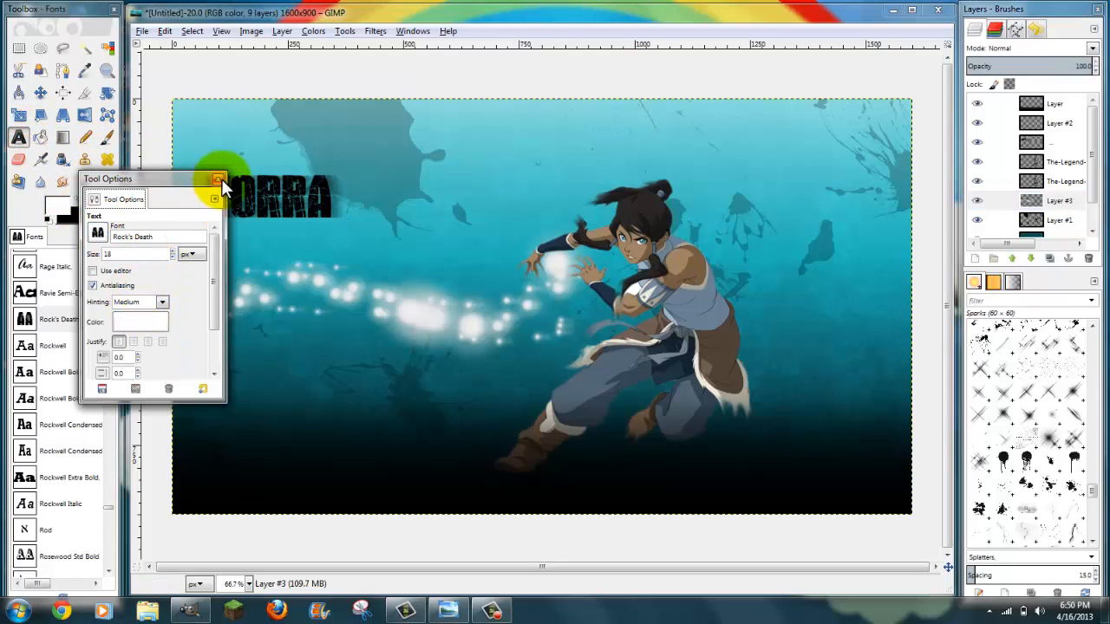
click(218, 180)
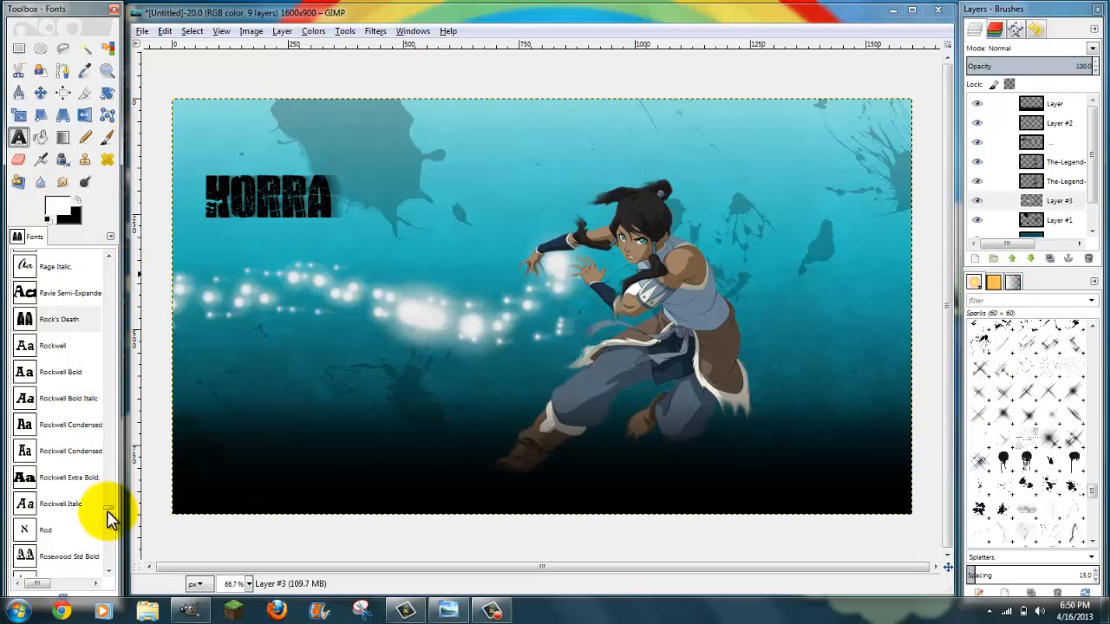
scroll(110, 572, down, 4)
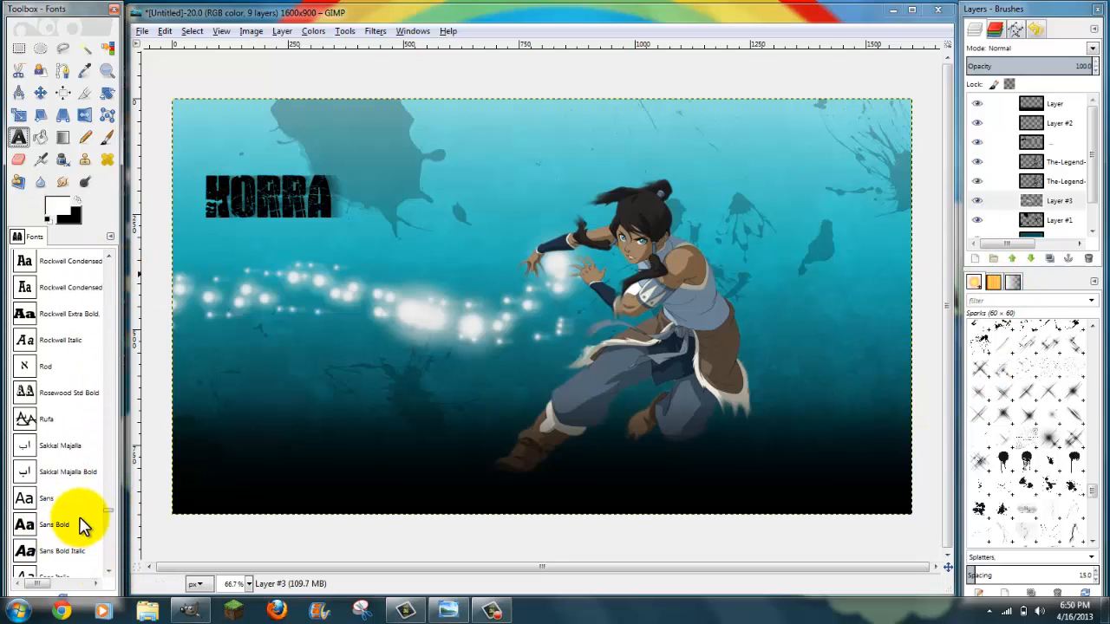
drag(111, 515, 112, 421)
click(69, 378)
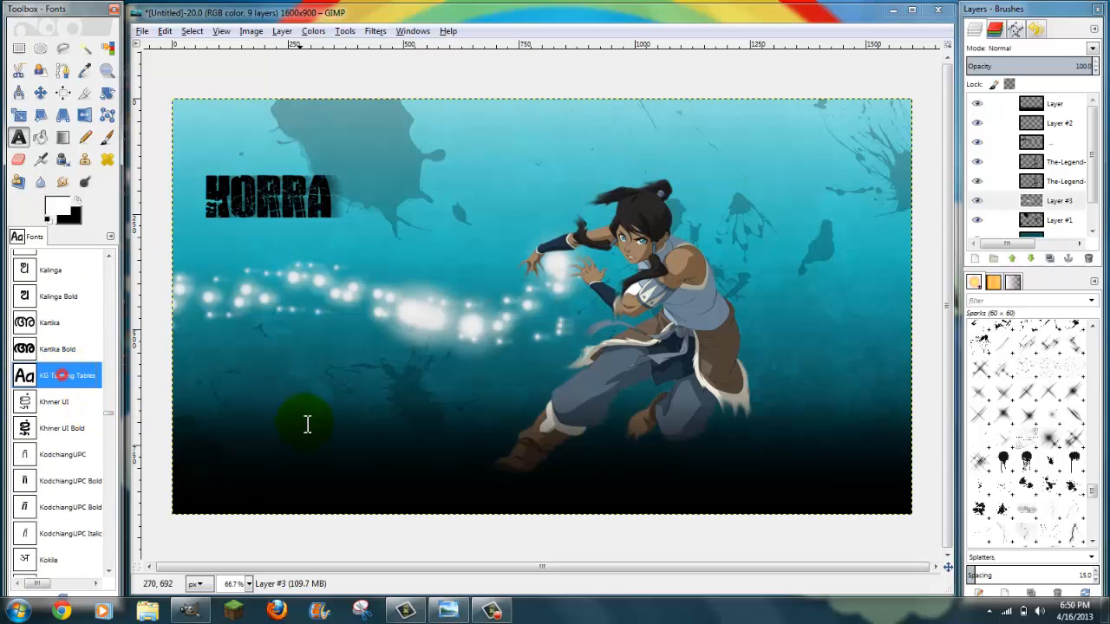
Add the white caption "Sonic" in a text box about 637 × 268 px below the orbs and enlarge its font to about 31.
drag(241, 322, 542, 449)
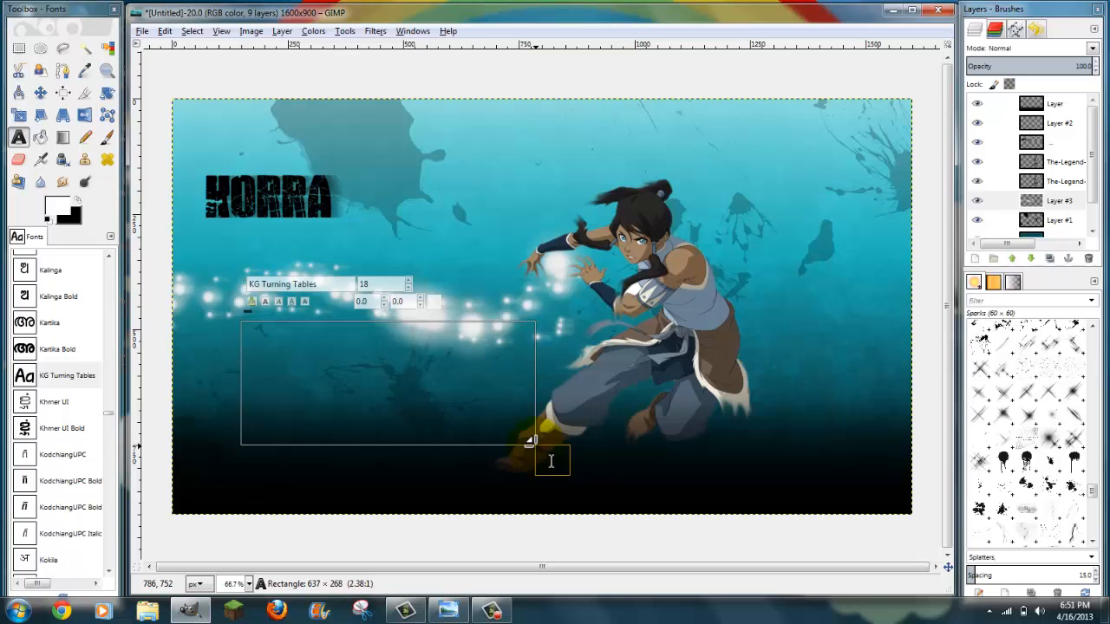
text(Sonic)
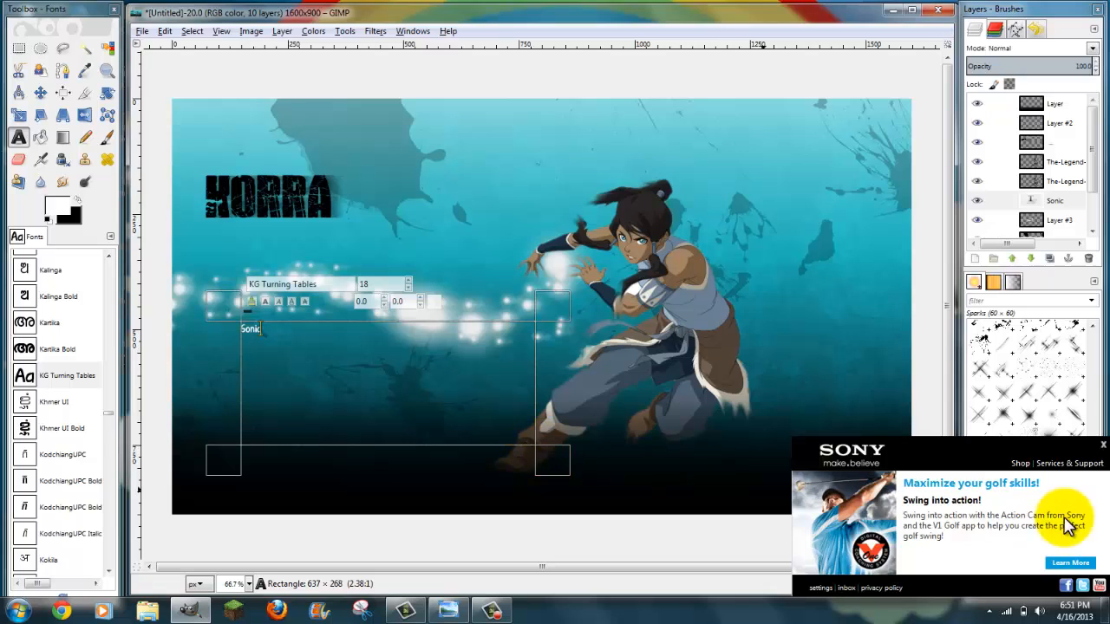
click(1102, 449)
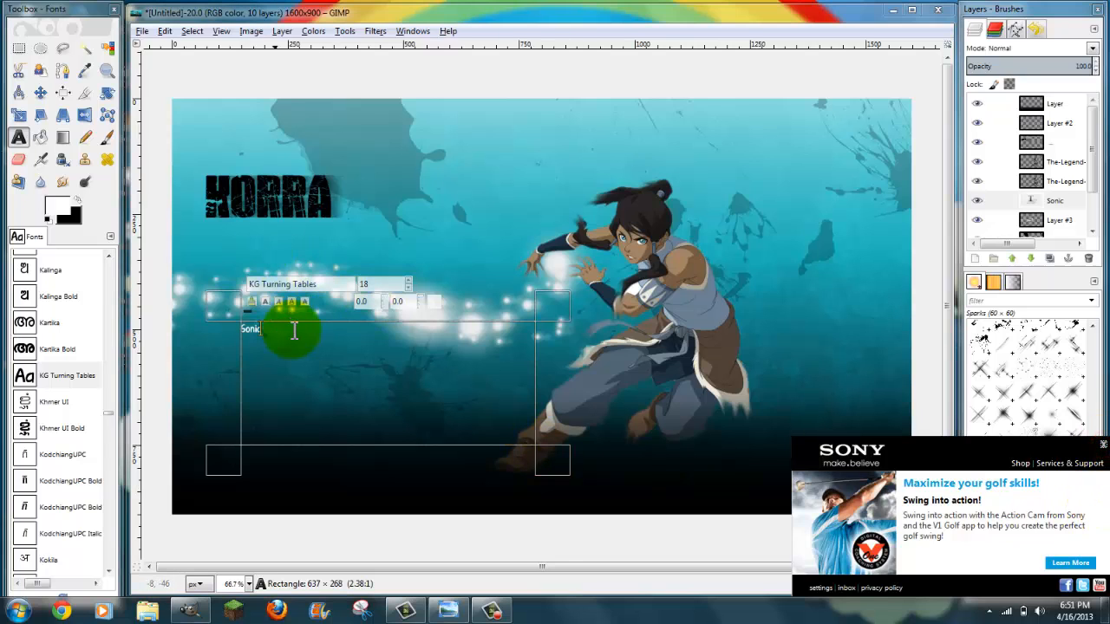
drag(292, 332, 241, 328)
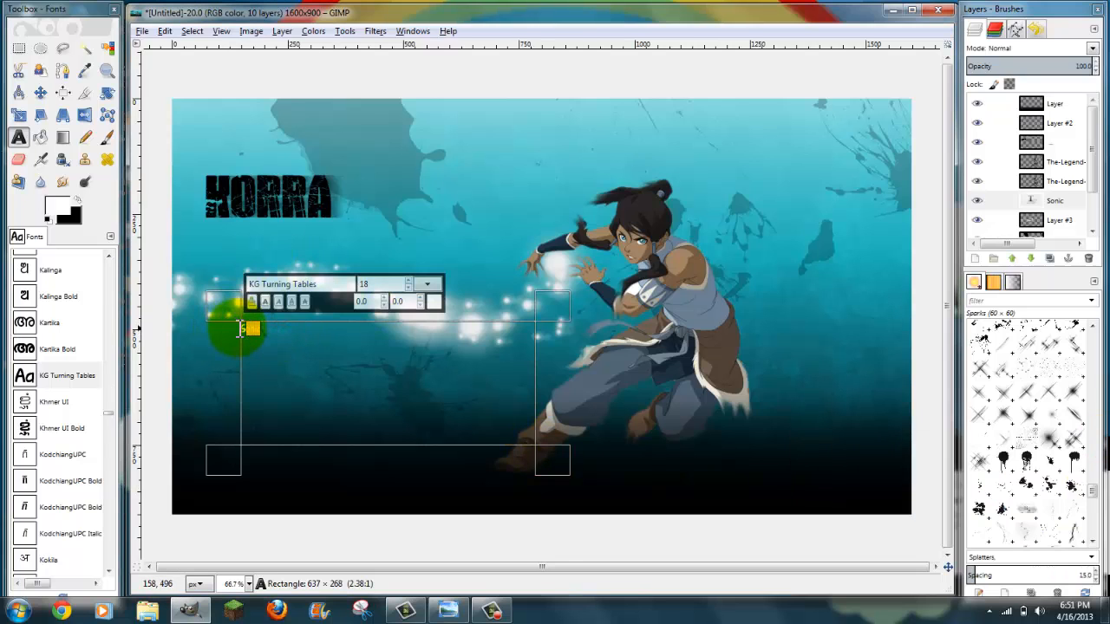
click(398, 287)
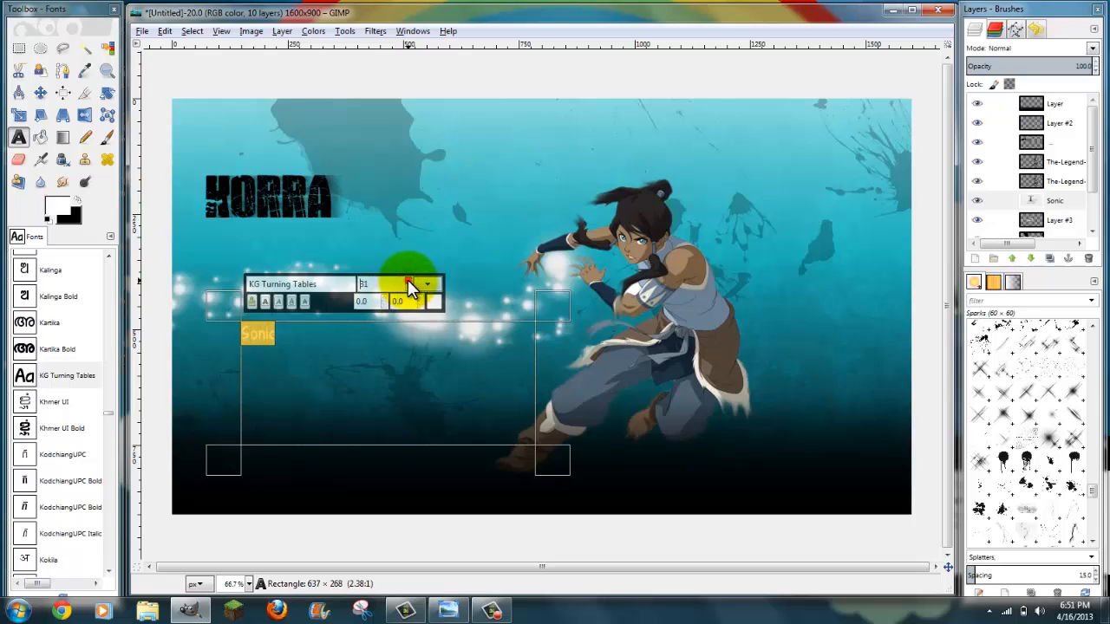
Move the Sonic caption into the lower-right corner of the wallpaper, over the black area.
click(40, 93)
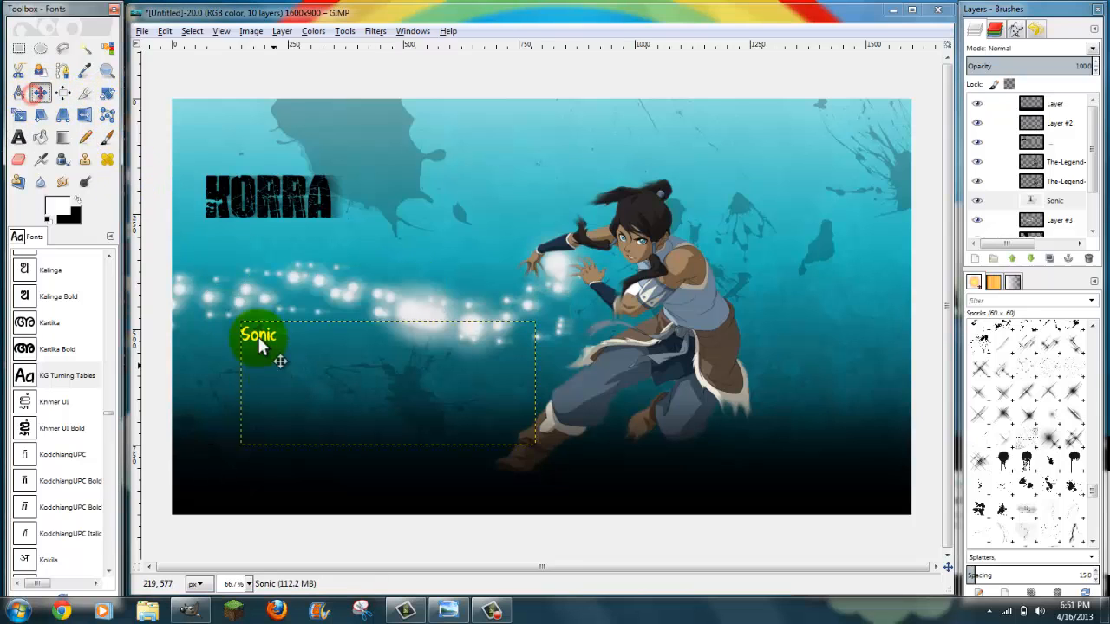
drag(260, 346, 897, 500)
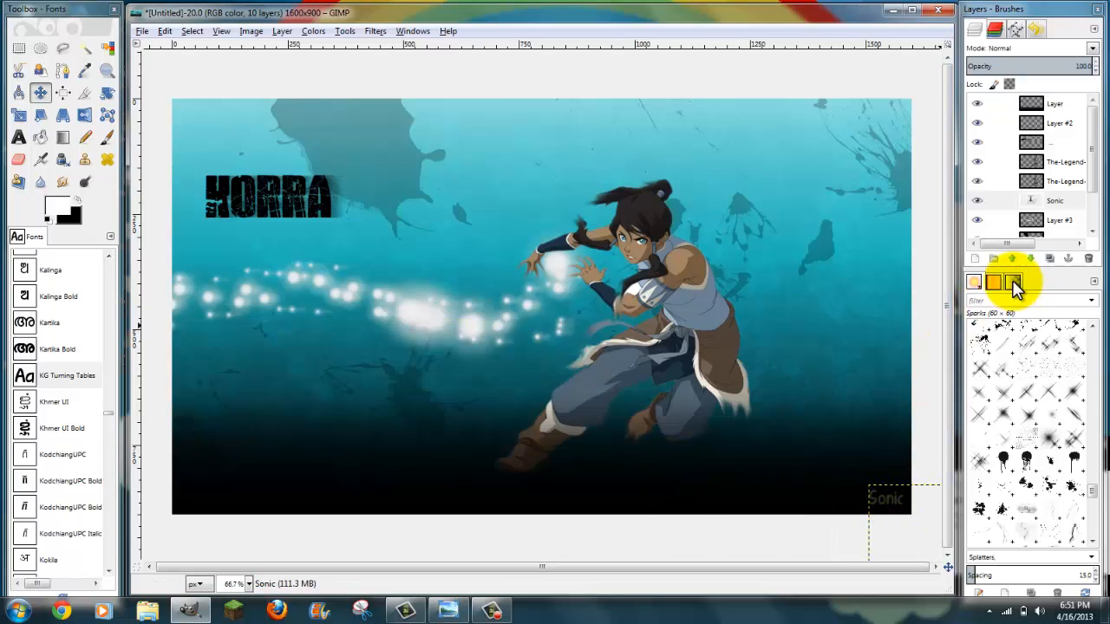
Raise the Sonic text layer to the top of the layer stack and reduce its opacity to 29.7.
click(1017, 259)
click(1017, 259)
click(1017, 259)
click(1017, 259)
click(1016, 259)
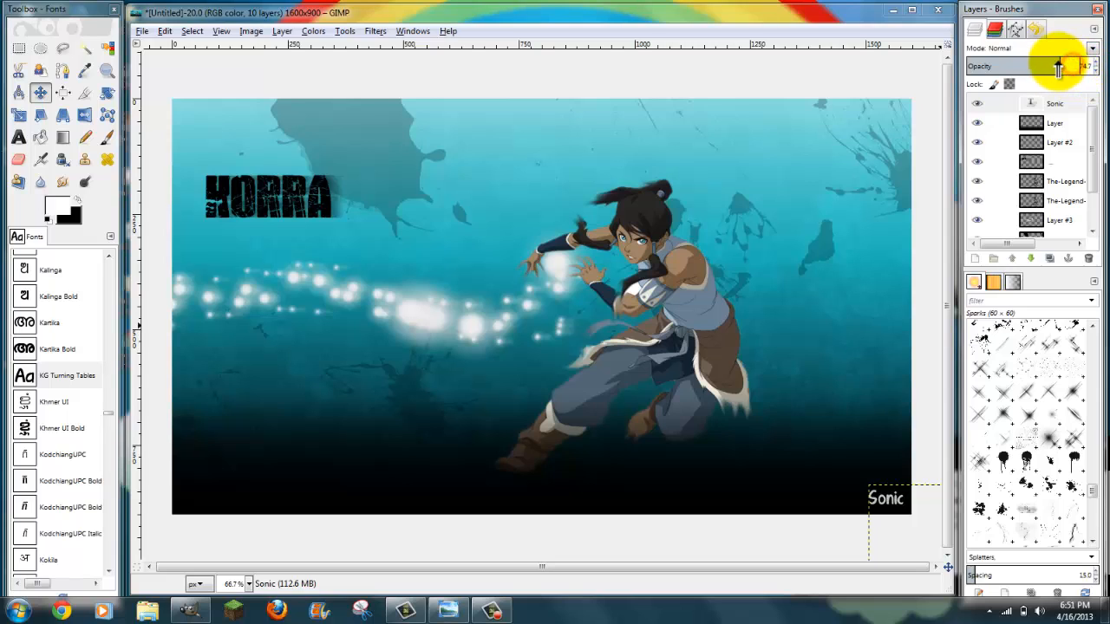
drag(1058, 70, 1006, 52)
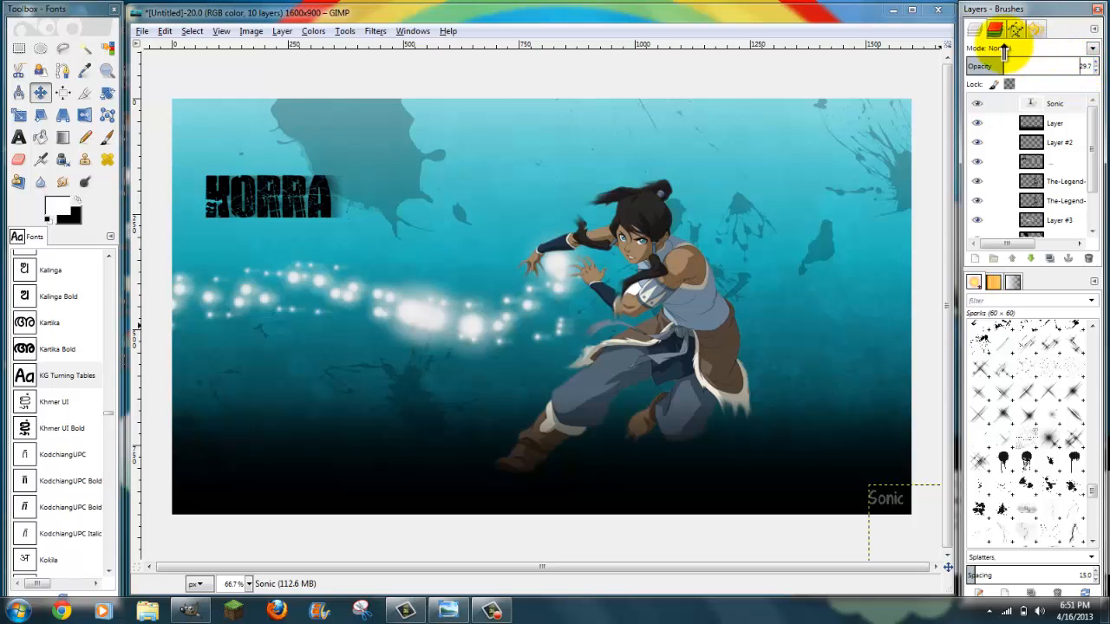